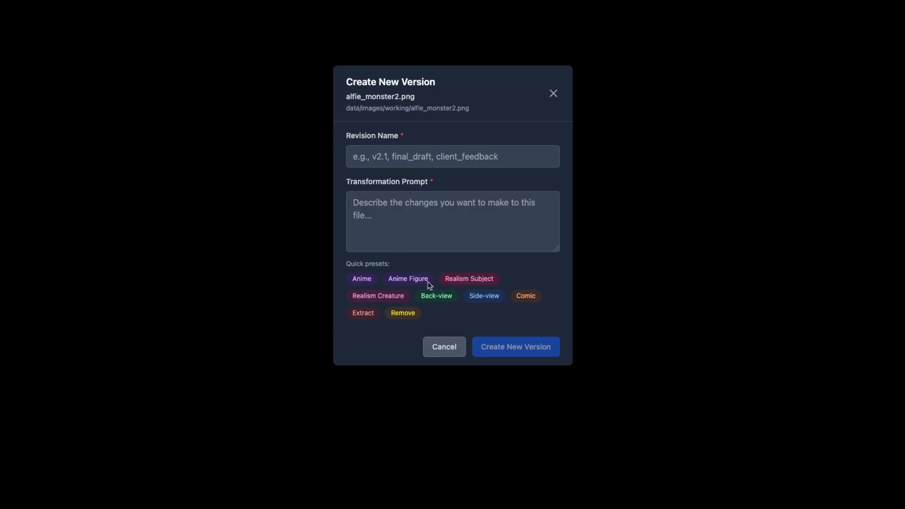
# Step: Request a new version of alfie_monster2.png using the Realism Creature preset
pyautogui.click(391, 296)
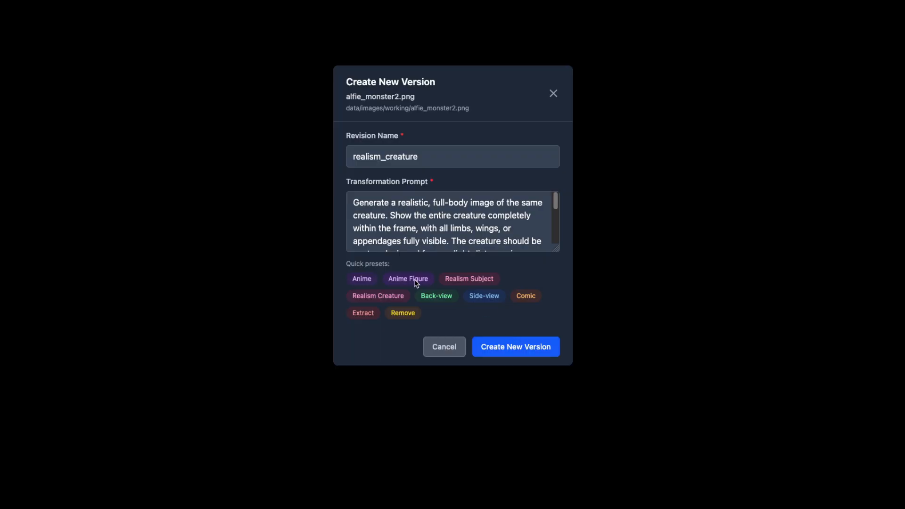
pyautogui.click(514, 349)
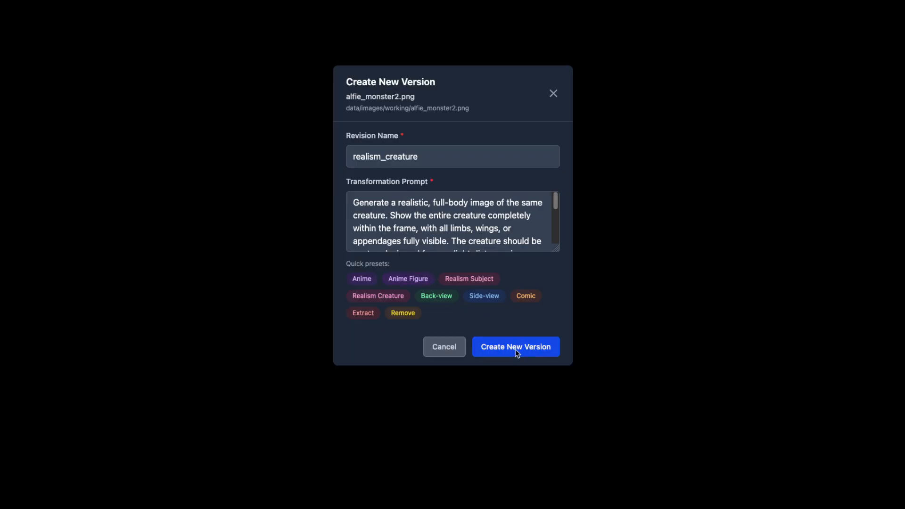
pyautogui.click(528, 238)
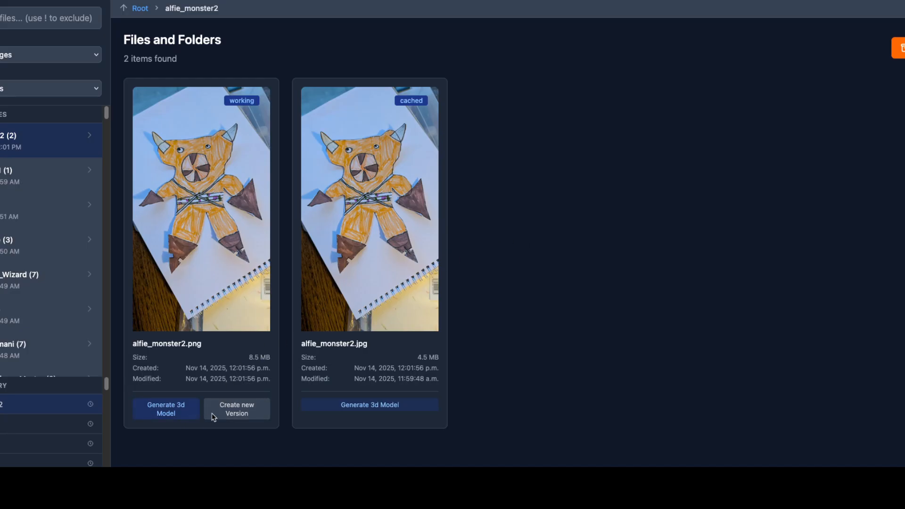
# Step: Begin another new version of alfie_monster2.png and review the Anime Figure, Anime and Realism Creature preset prompts
pyautogui.click(234, 408)
pyautogui.click(408, 279)
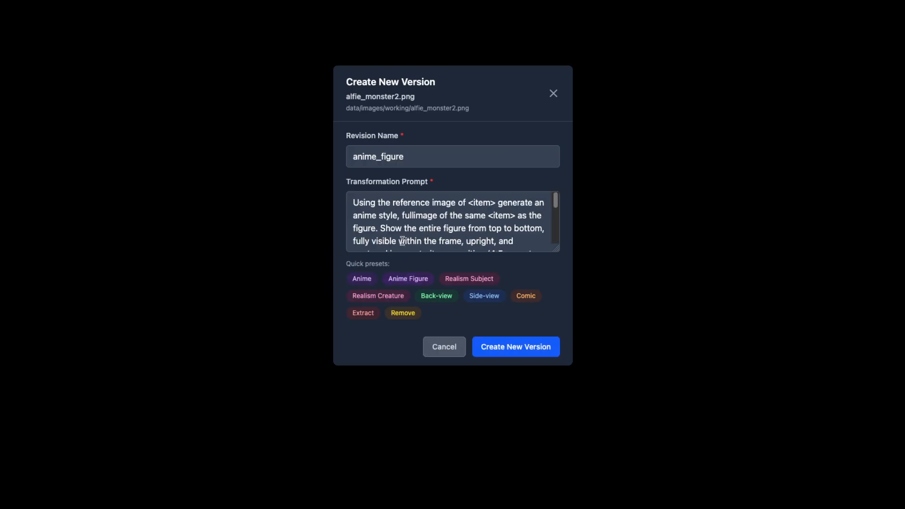
pyautogui.click(365, 280)
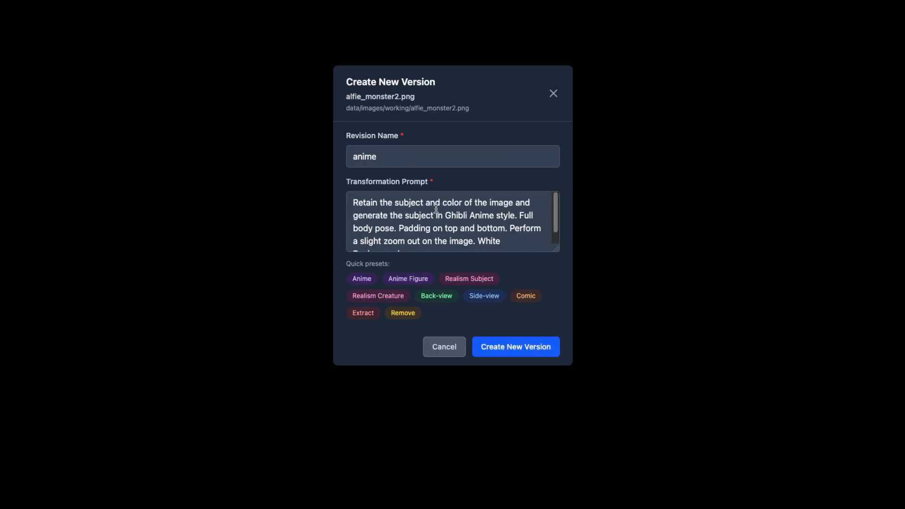
pyautogui.scroll(-1, 471, 216)
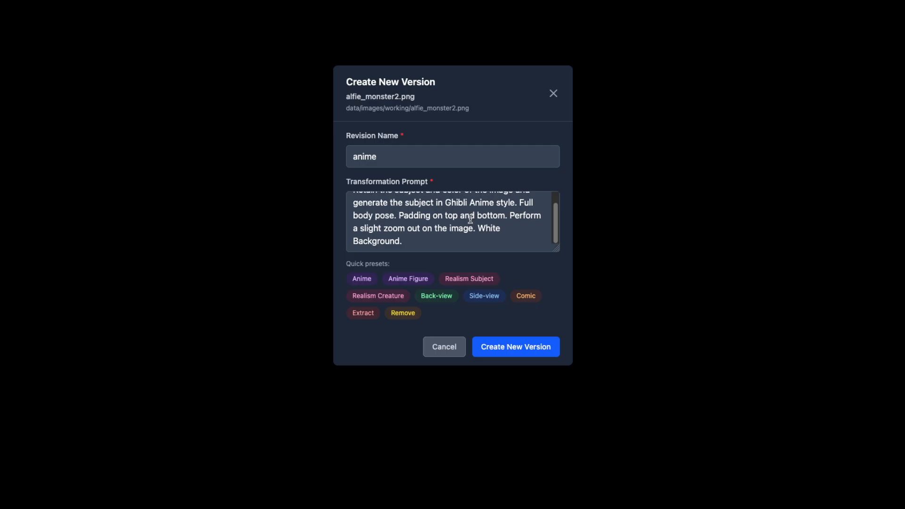
pyautogui.click(383, 296)
pyautogui.scroll(1, 369, 218)
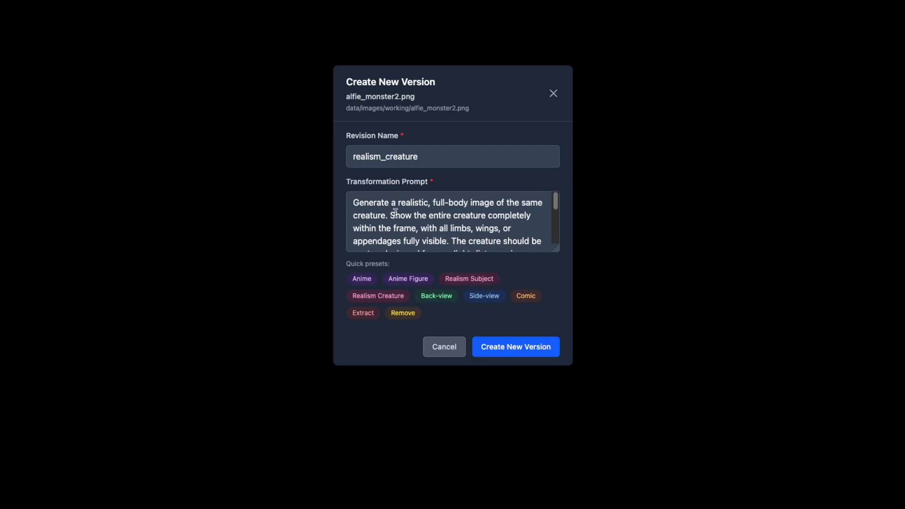
# Step: Copy the phrase "Ghibli Anime style" from the Anime preset's transformation prompt
pyautogui.click(370, 281)
pyautogui.moveTo(453, 215); pyautogui.dragTo(515, 215)
pyautogui.press('super+c')
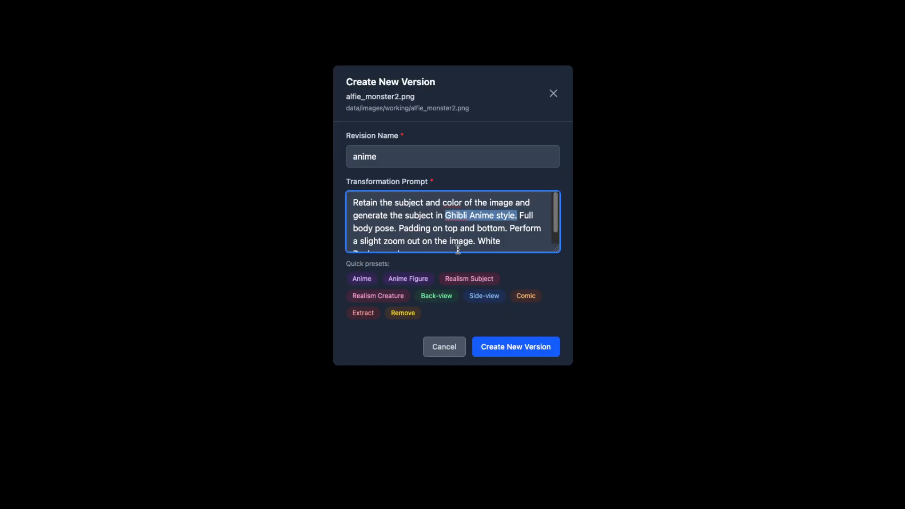
# Step: Request a Realism Creature version of alfie_monster2.png with "realistic" in the prompt replaced by "Ghibli Anime style"
pyautogui.click(394, 296)
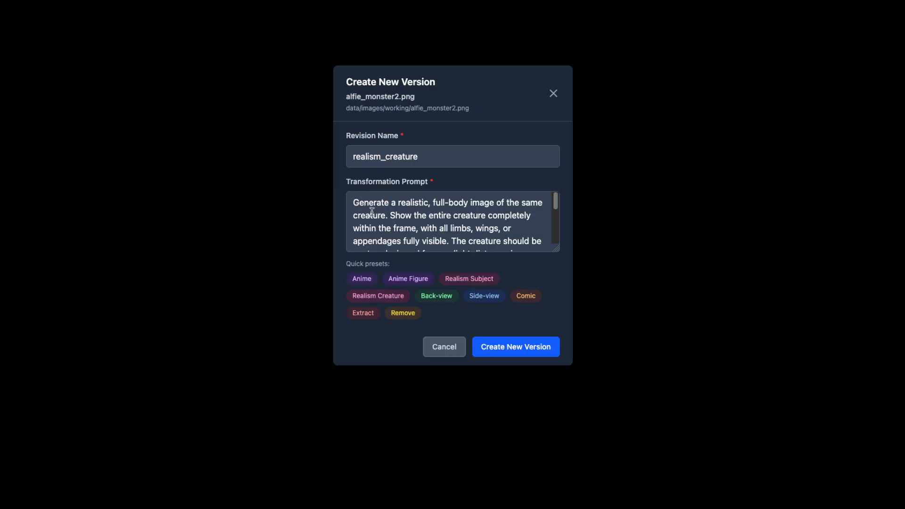
pyautogui.doubleClick(412, 202)
pyautogui.press('super+v')
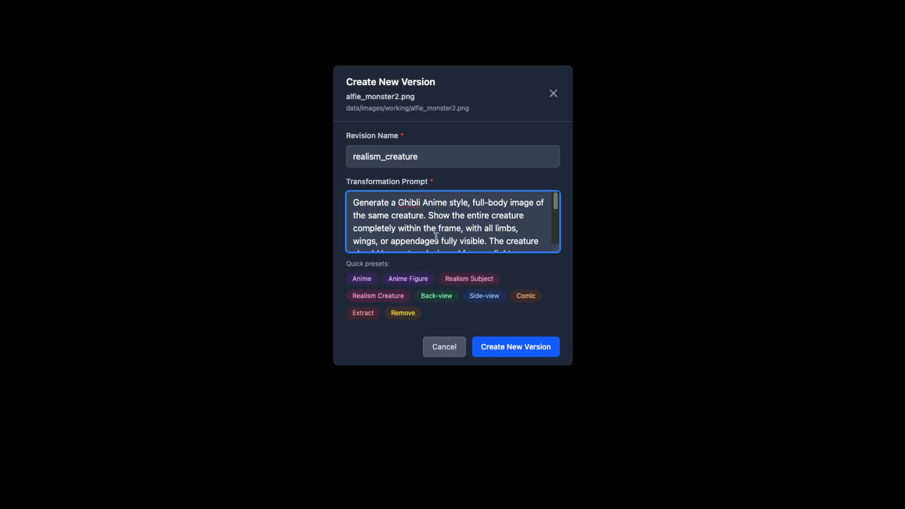
pyautogui.click(519, 349)
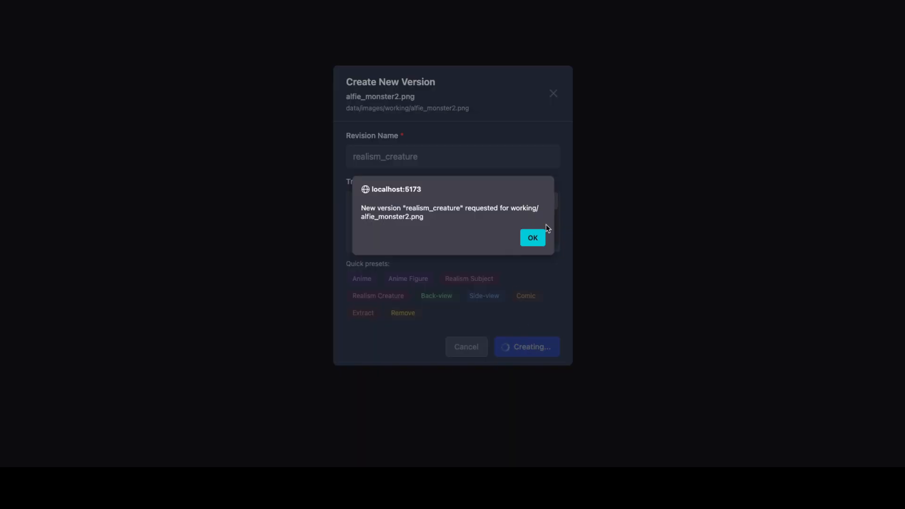
pyautogui.click(533, 238)
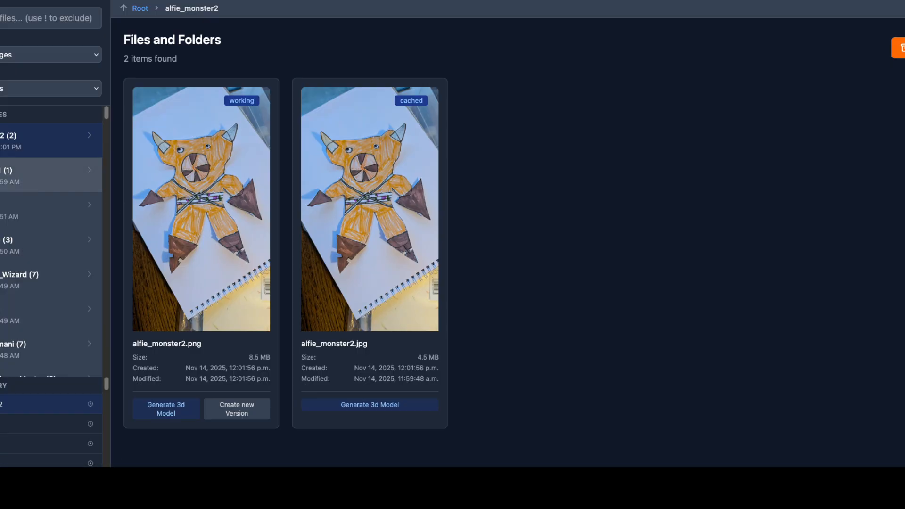
# Step: Open the refreshed alfie_monster1 folder and request a new version of alfie_monster1.png using the unmodified Realism Creature preset
pyautogui.click(87, 190)
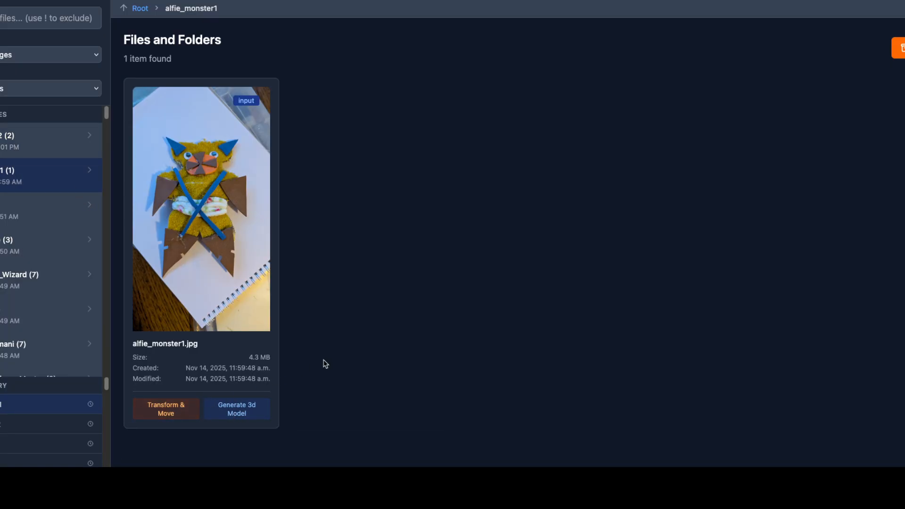
pyautogui.press('super+r')
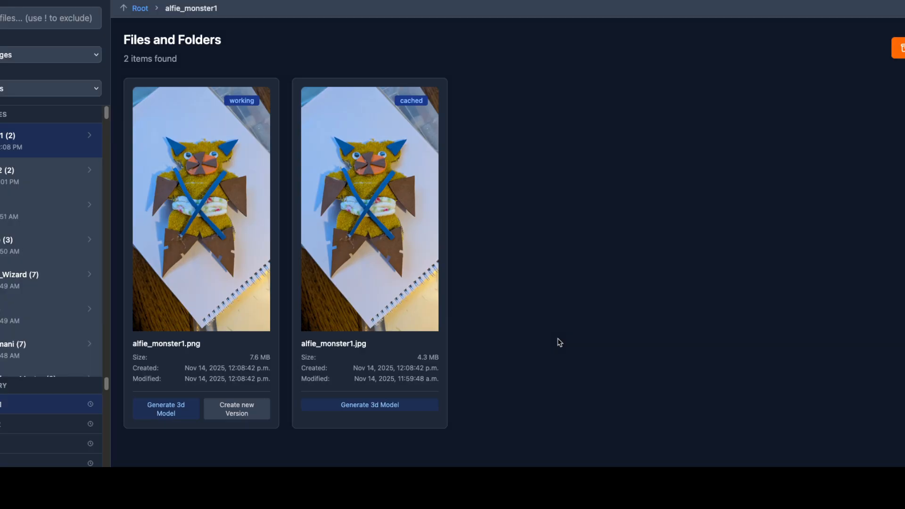
pyautogui.click(245, 410)
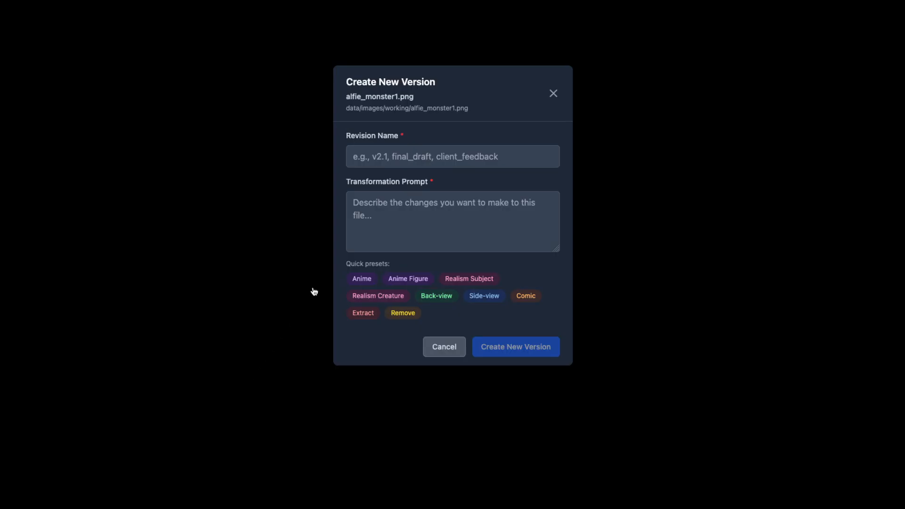
pyautogui.click(377, 296)
pyautogui.doubleClick(419, 202)
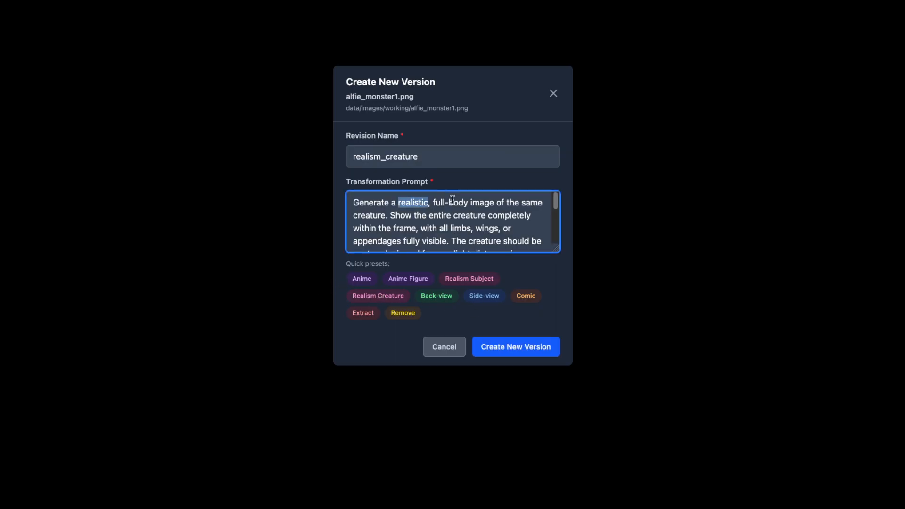
pyautogui.click(509, 347)
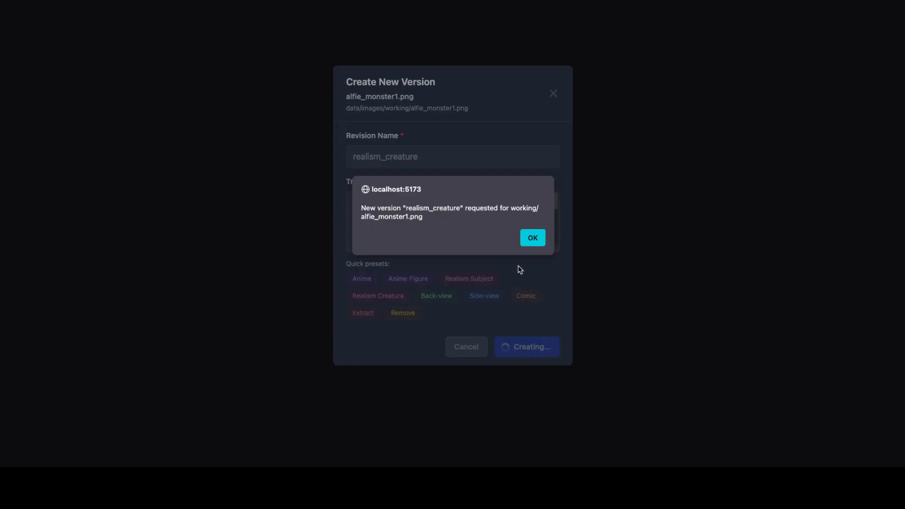
pyautogui.click(531, 236)
# Step: Request another Realism Creature version of alfie_monster1.png with "realistic" in the prompt replaced by "Ghibli Anime style"
pyautogui.click(171, 412)
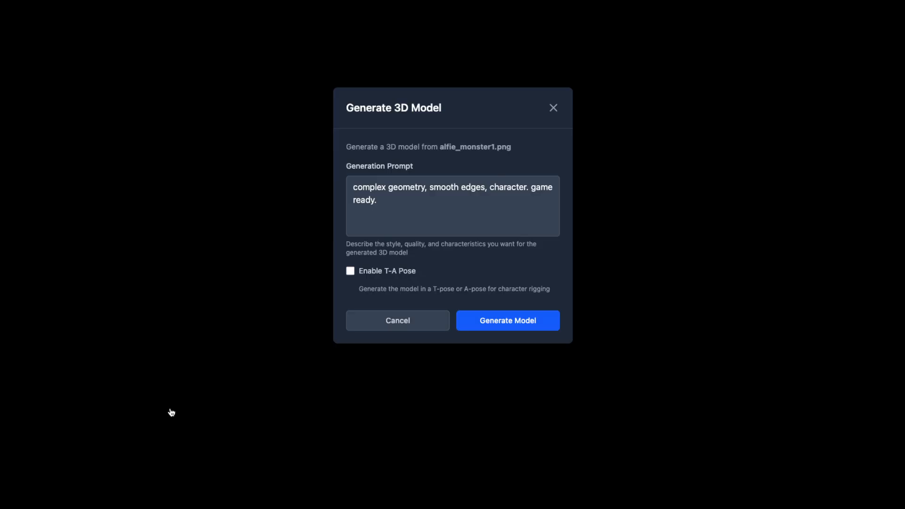
pyautogui.click(397, 320)
pyautogui.click(246, 409)
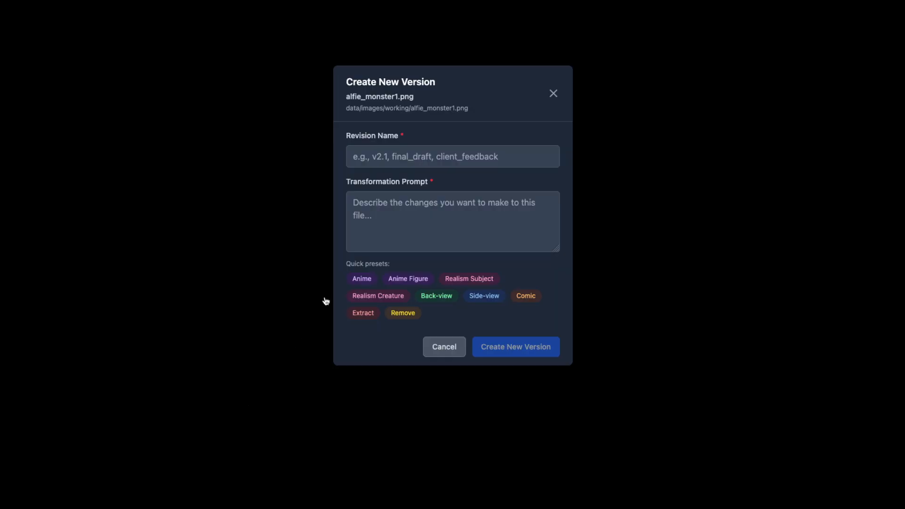
pyautogui.click(376, 296)
pyautogui.doubleClick(414, 202)
pyautogui.hotkey('ctrl', 'v')
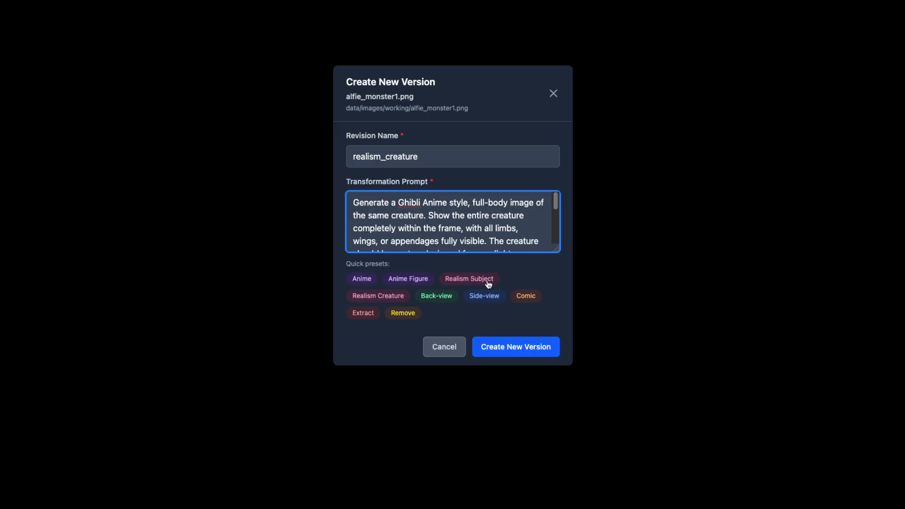
pyautogui.click(496, 345)
pyautogui.click(530, 237)
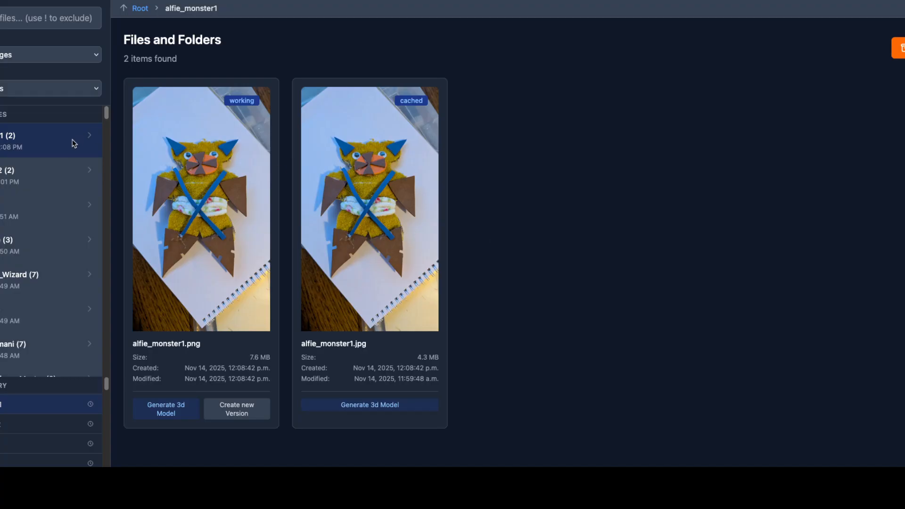
# Step: Check the alfie_monster2 and alfie_monster1 folders for new versions, refreshing the page, and view the transformed alfie_monster2 image full size
pyautogui.click(29, 170)
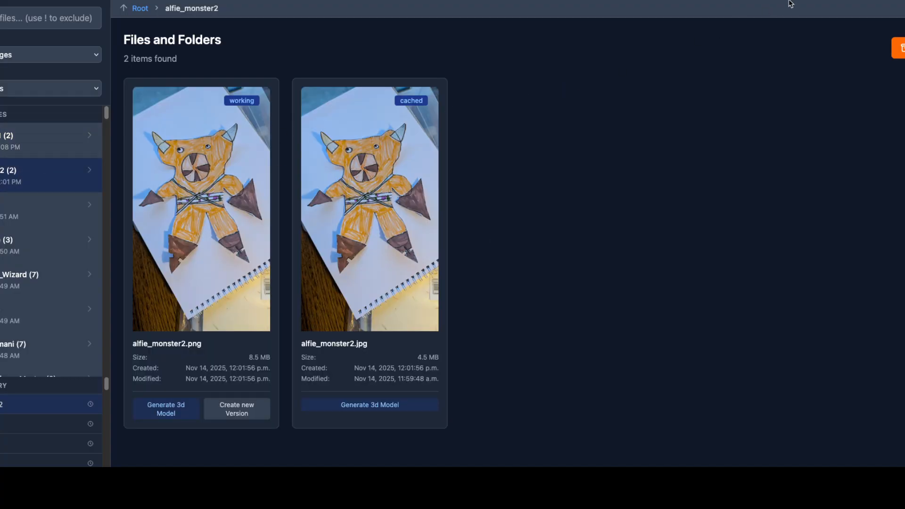
pyautogui.press('super+r')
pyautogui.press('super+r')
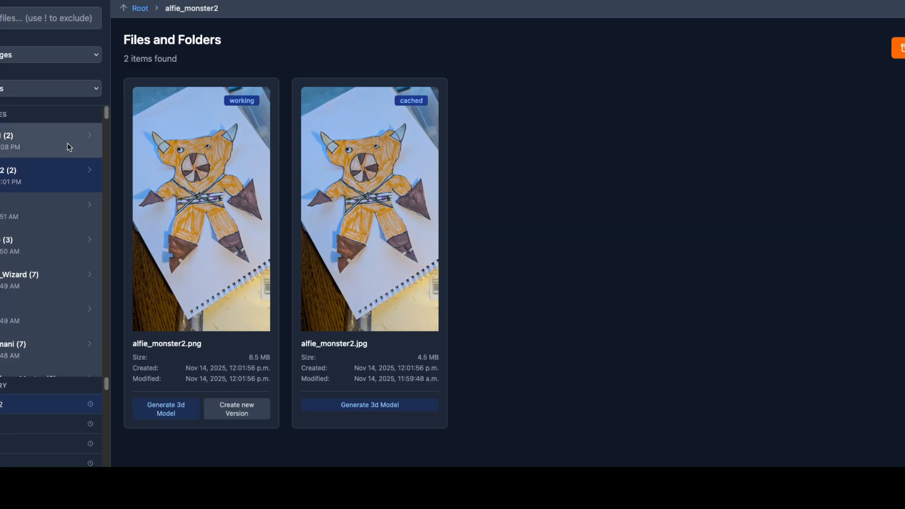
pyautogui.click(25, 143)
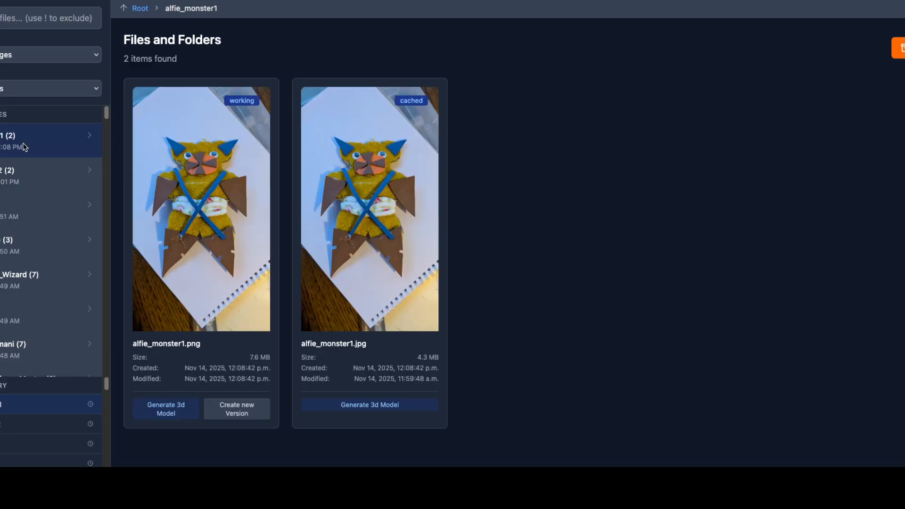
pyautogui.click(20, 172)
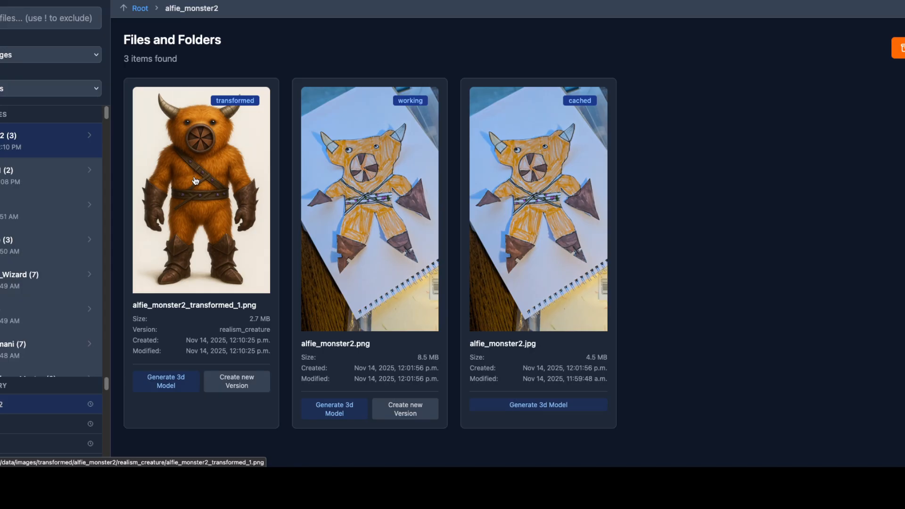
pyautogui.click(210, 203)
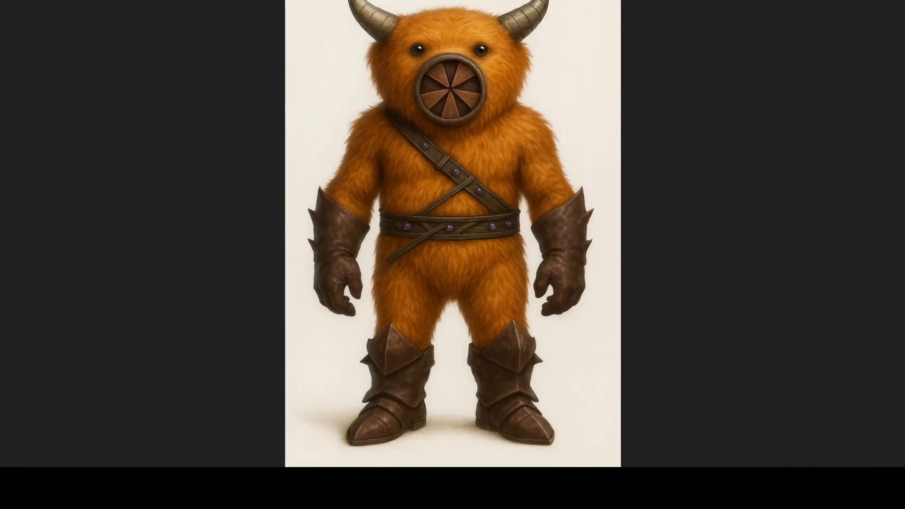
pyautogui.hotkey('alt', 'Left')
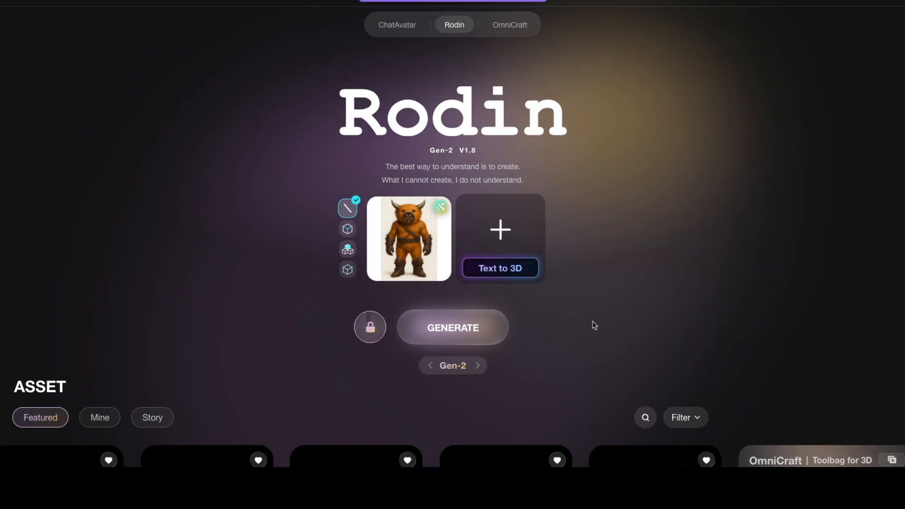
# Step: Switch to Rodin and start a Gen-2 3D generation from the realistic horned creature image
pyautogui.click(478, 330)
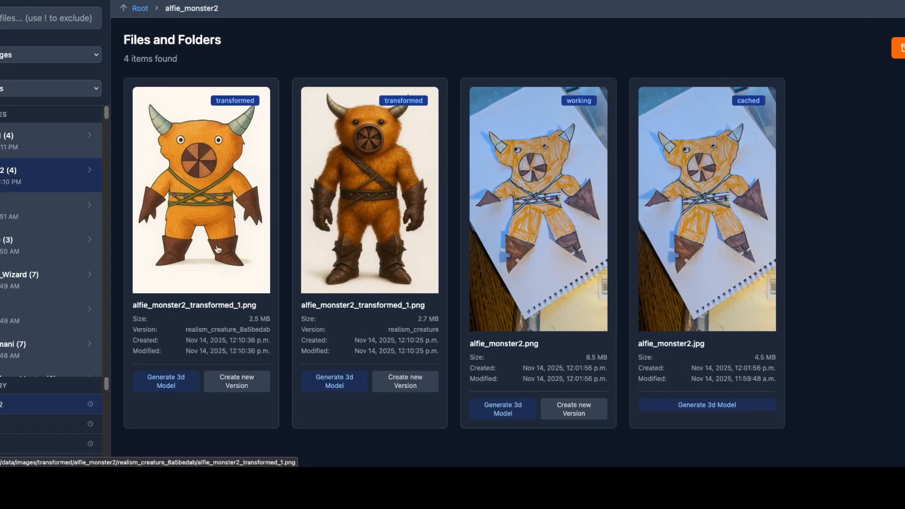
pyautogui.click(166, 381)
pyautogui.click(389, 324)
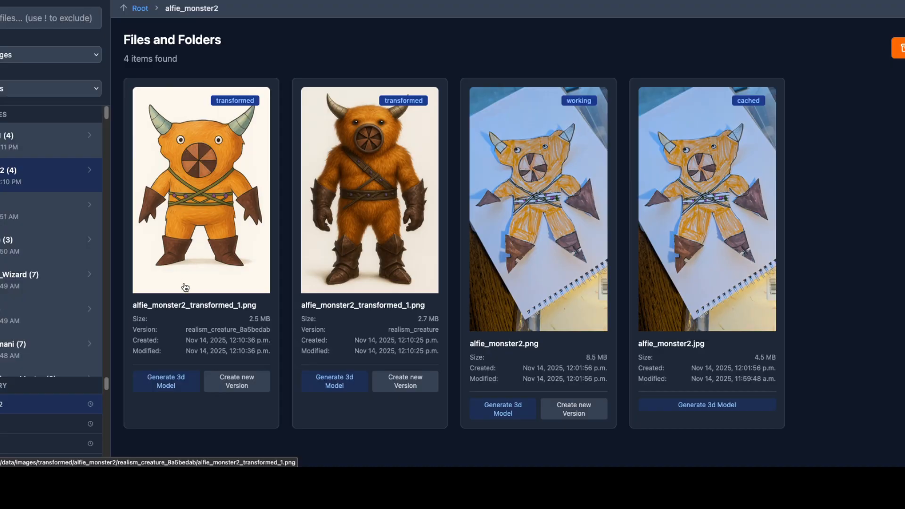
pyautogui.click(176, 381)
pyautogui.click(379, 324)
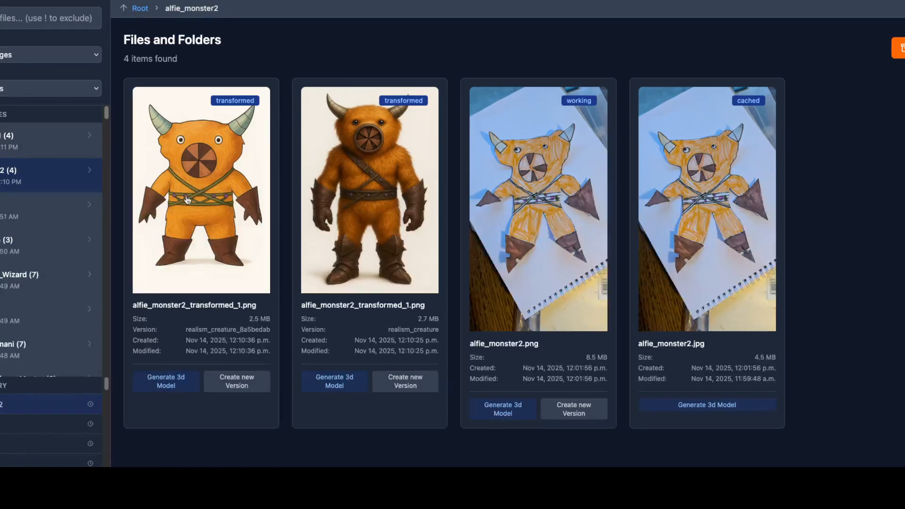
# Step: Generate a 3D model from the realism_creature_8a5bedab version of alfie_monster2, keeping the default generation prompt
pyautogui.click(178, 387)
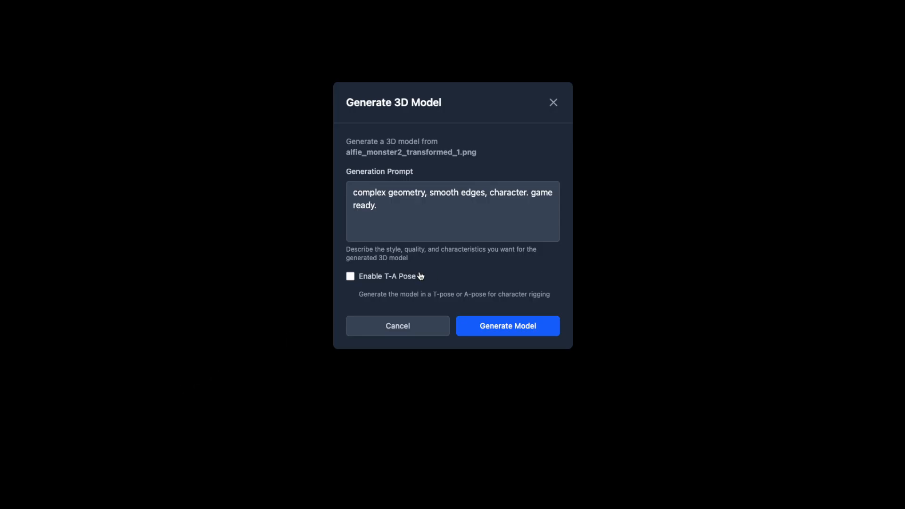
pyautogui.click(492, 328)
pyautogui.click(532, 237)
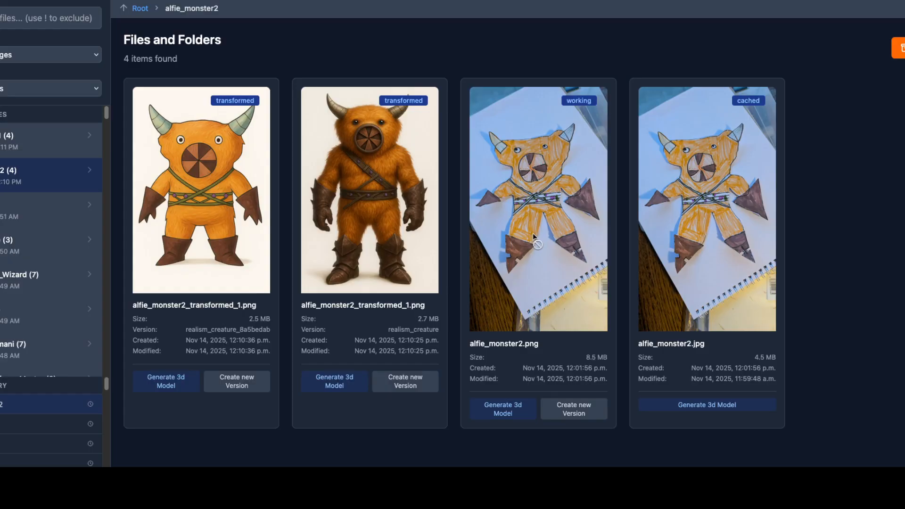
# Step: Open the alfie_monster1 folder and generate a 3D model from its realism_creature_5b9a7dc2 version with T-A Pose enabled
pyautogui.click(43, 135)
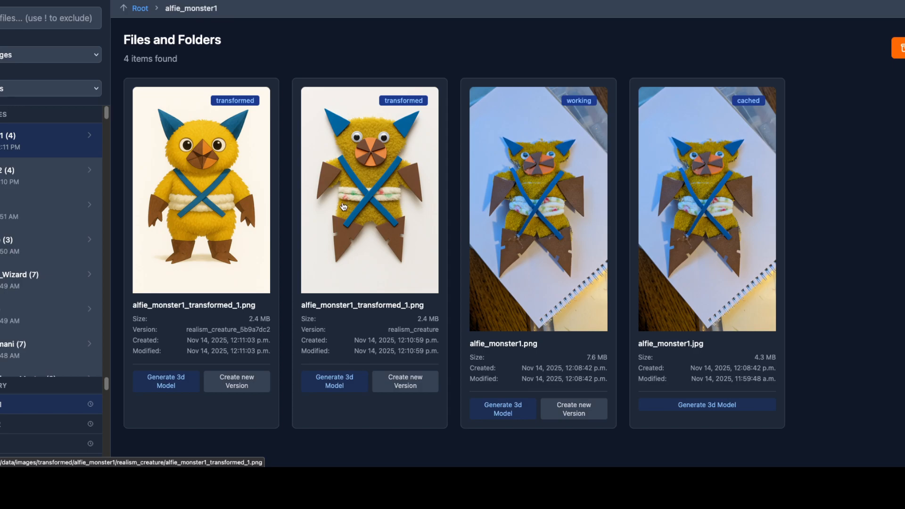
pyautogui.click(177, 385)
pyautogui.click(365, 280)
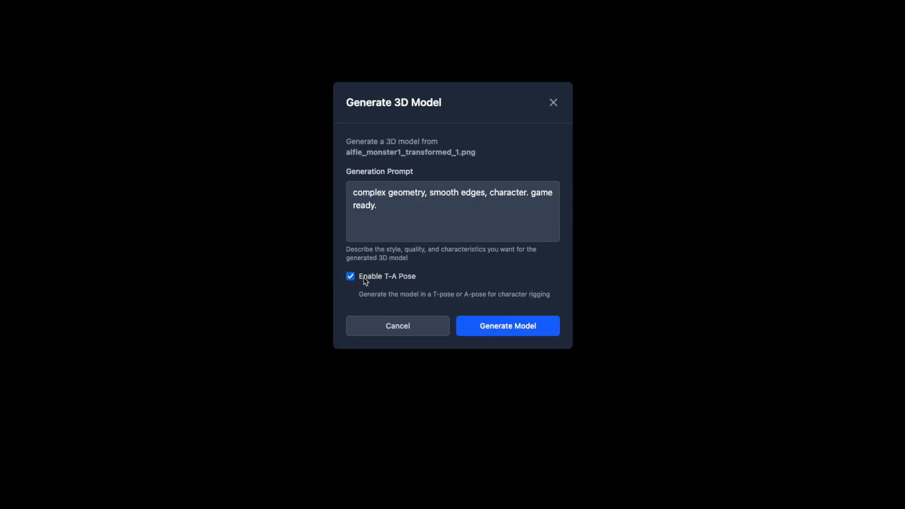
pyautogui.click(502, 329)
pyautogui.click(531, 236)
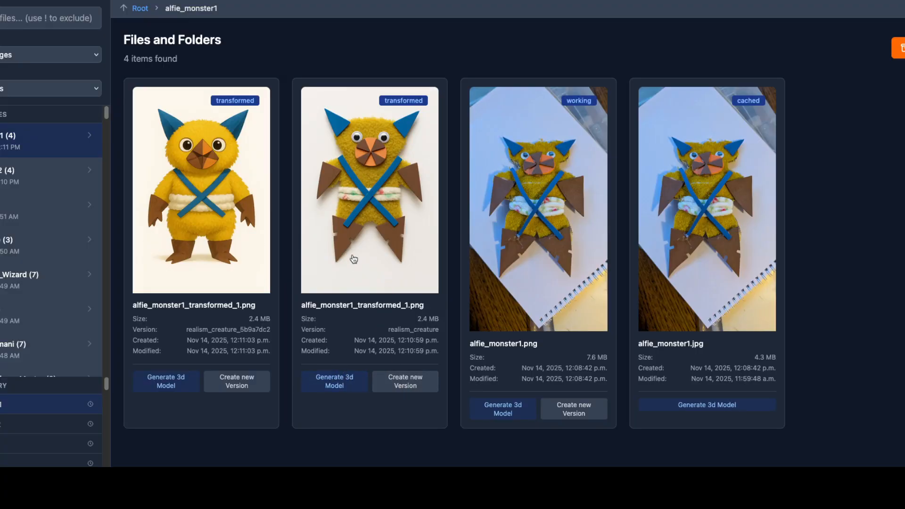
# Step: Create a new Realism Creature version of alfie_monster1.png, adding "bear monster" before "creature" in the transformation prompt
pyautogui.click(575, 410)
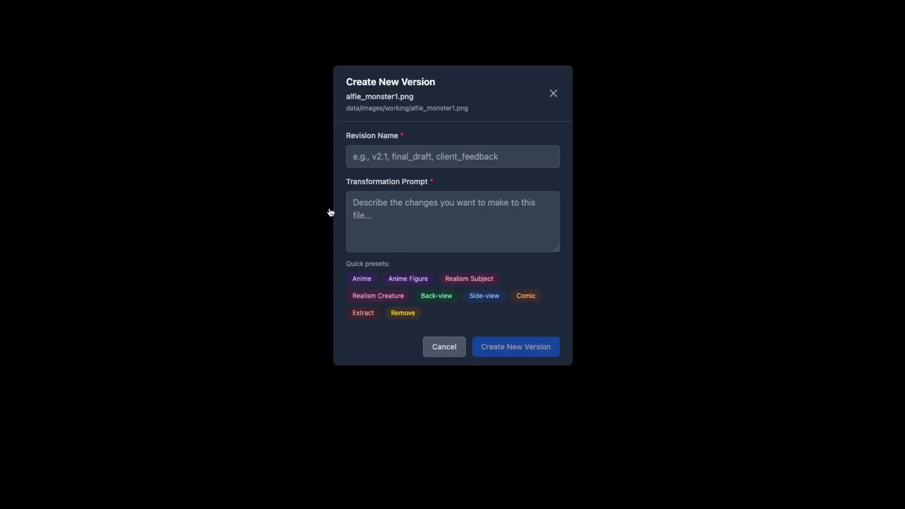
pyautogui.click(379, 296)
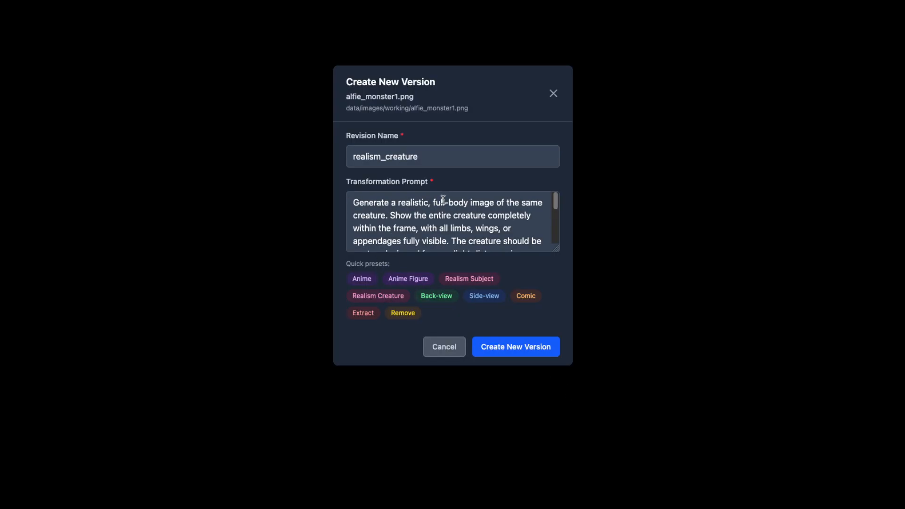
pyautogui.click(353, 215)
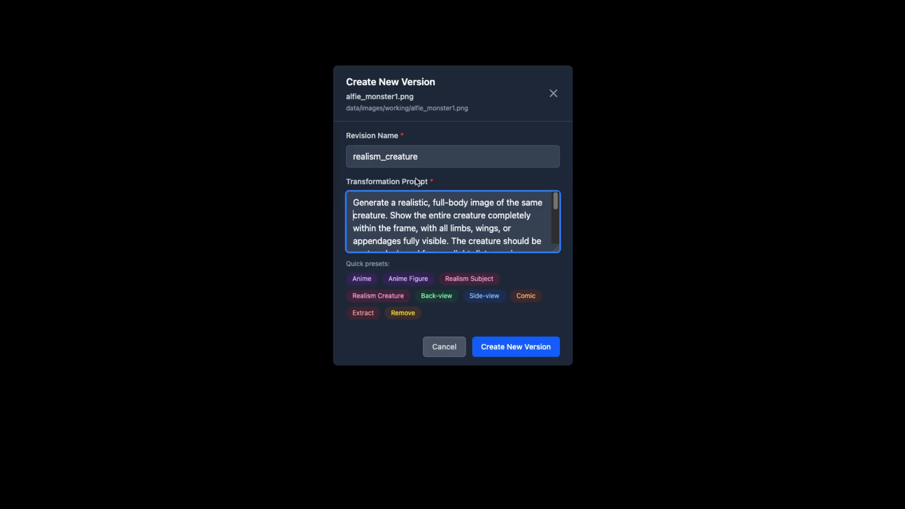
pyautogui.write('bear')
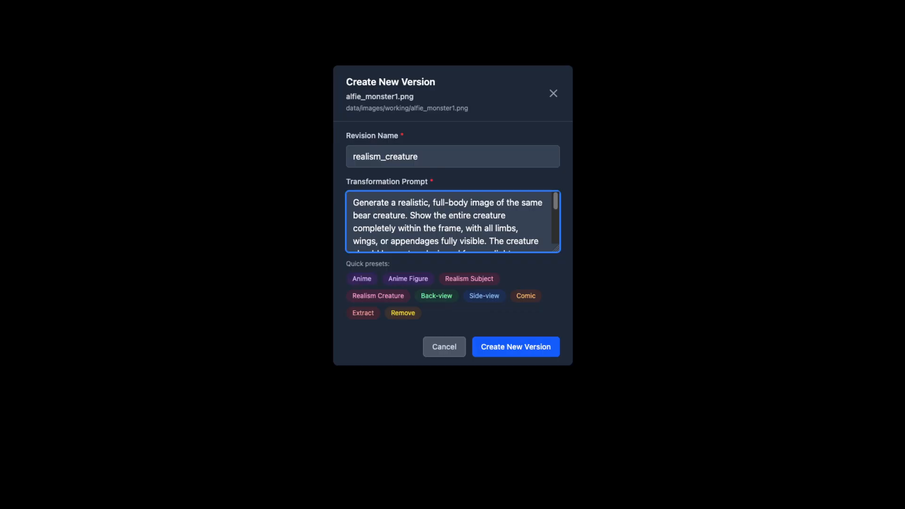
pyautogui.write('monster')
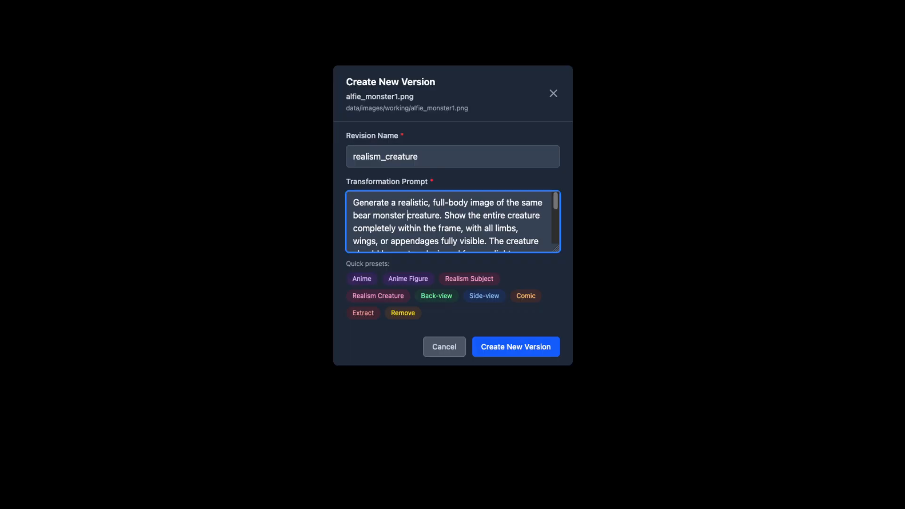
pyautogui.click(515, 346)
pyautogui.click(531, 237)
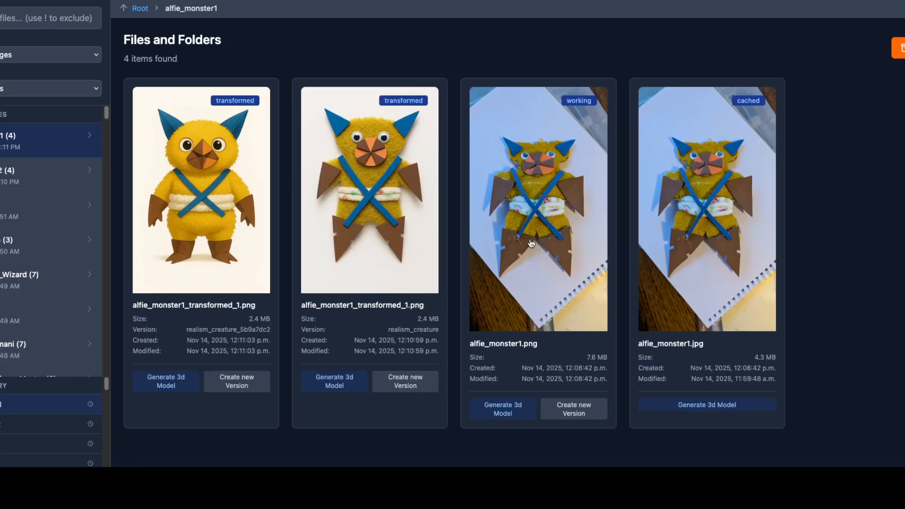
# Step: Open the alfie_monster2 folder, and in Rodin inspect the horned monster's geometry from several angles and confirm it as a 50000 Quad Mesh with Baked Normal
pyautogui.click(7, 178)
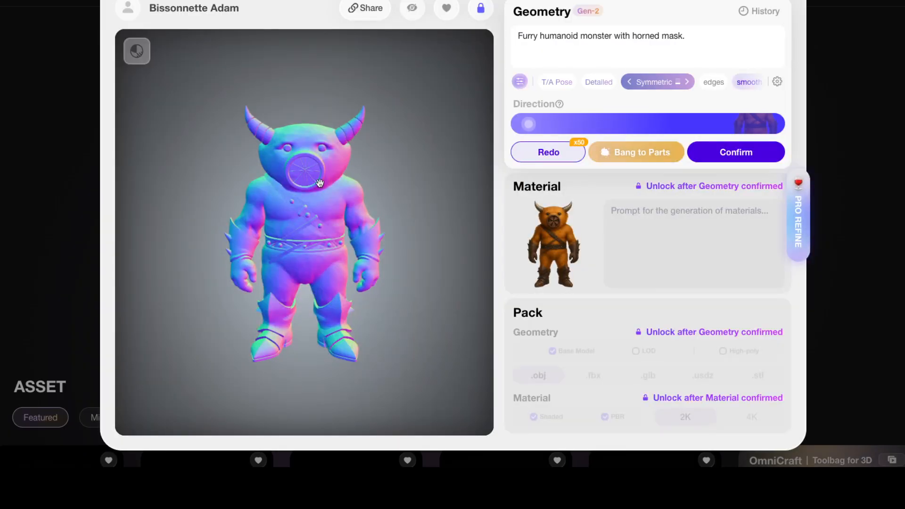
pyautogui.moveTo(325, 183); pyautogui.dragTo(224, 178)
pyautogui.moveTo(284, 183); pyautogui.dragTo(19, 237)
pyautogui.moveTo(337, 215); pyautogui.dragTo(299, 205)
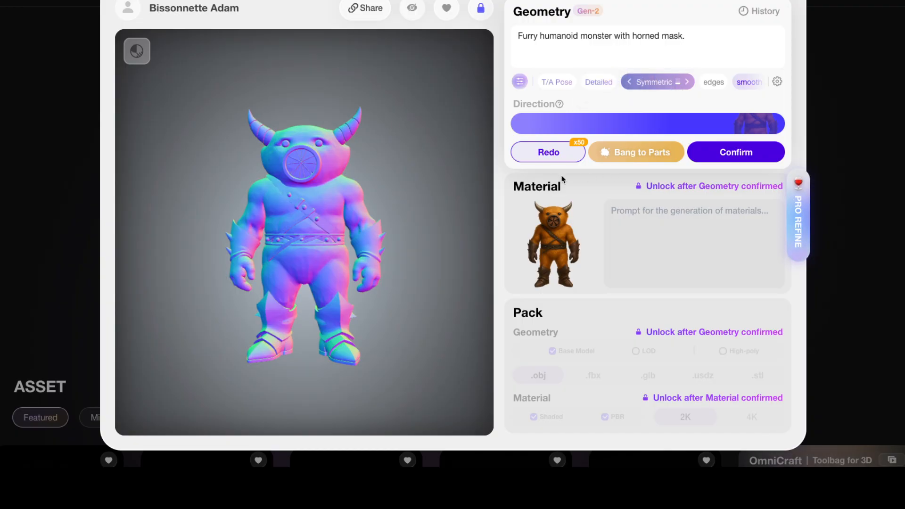
pyautogui.moveTo(377, 257)
pyautogui.mouseDown()
pyautogui.moveTo(393, 250)
pyautogui.moveTo(343, 210)
pyautogui.moveTo(343, 159)
pyautogui.moveTo(299, 262)
pyautogui.moveTo(361, 256)
pyautogui.mouseUp()
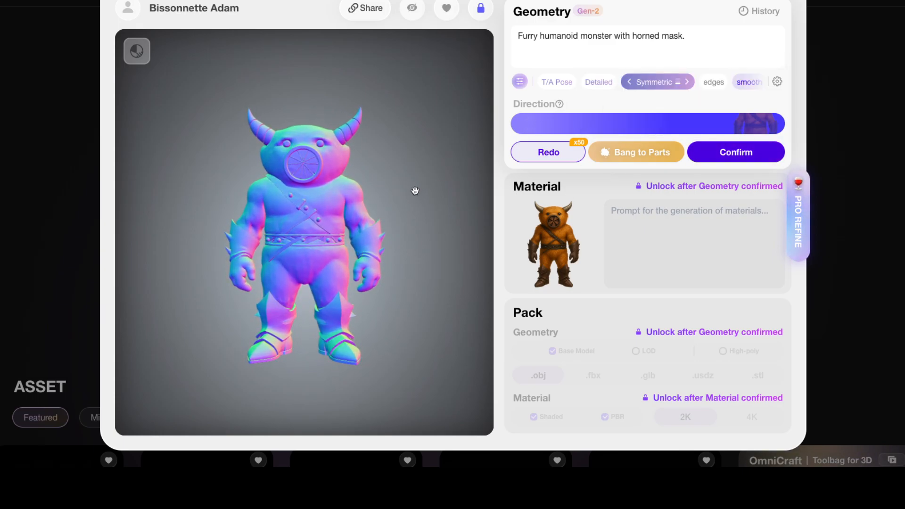
pyautogui.moveTo(730, 159)
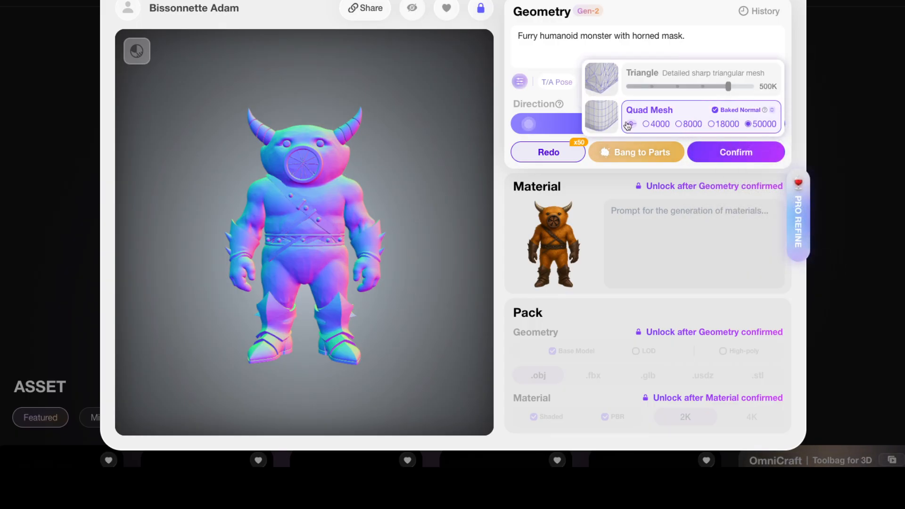
pyautogui.click(741, 151)
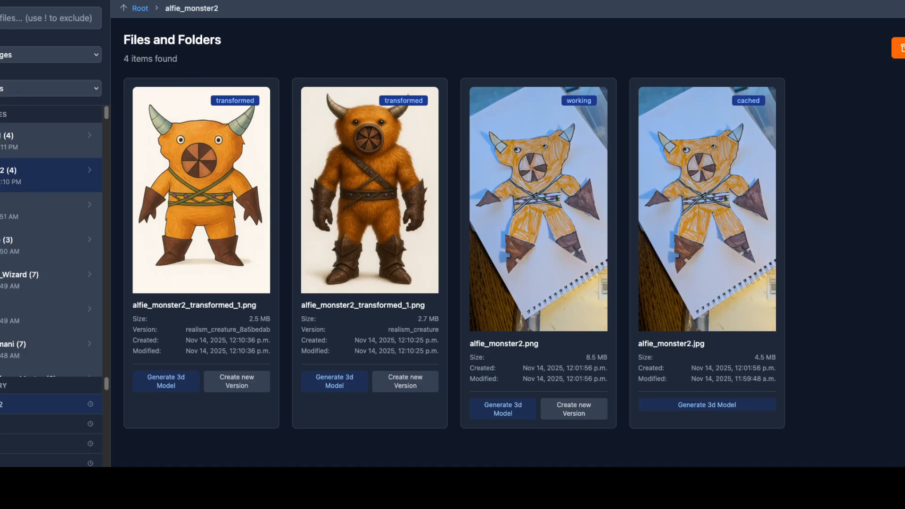
# Step: Check the refreshed alfie_monster2 folder for new model files and examine the horned monster's geometry from several angles in Rodin
pyautogui.press('super+r')
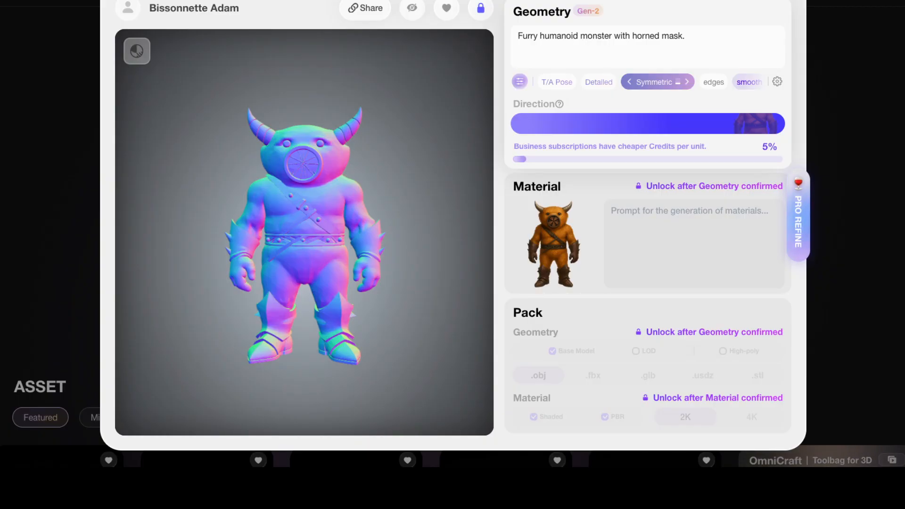
pyautogui.moveTo(408, 182); pyautogui.dragTo(341, 247)
pyautogui.moveTo(273, 230); pyautogui.dragTo(335, 197)
pyautogui.moveTo(256, 193); pyautogui.dragTo(302, 188)
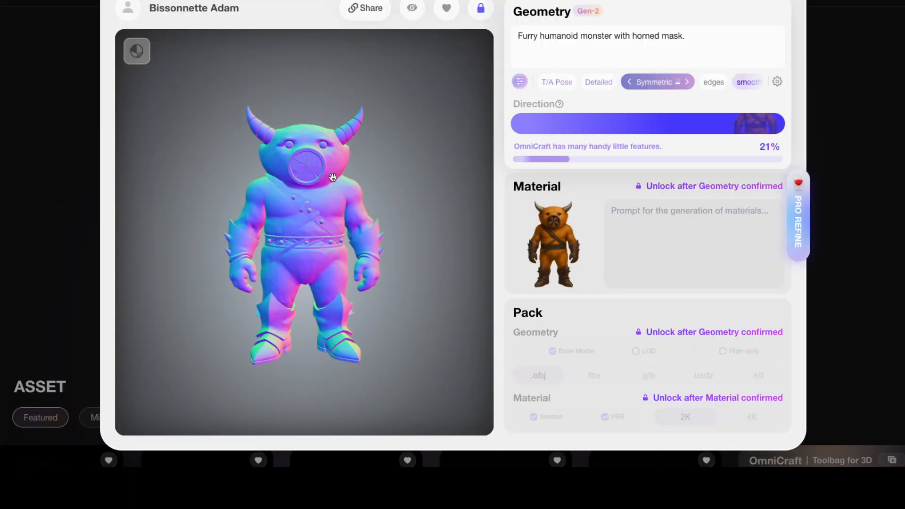
pyautogui.moveTo(302, 150); pyautogui.dragTo(353, 111)
pyautogui.moveTo(315, 199); pyautogui.dragTo(389, 176)
pyautogui.moveTo(333, 178); pyautogui.dragTo(144, 185)
pyautogui.moveTo(20, 169); pyautogui.dragTo(158, 174)
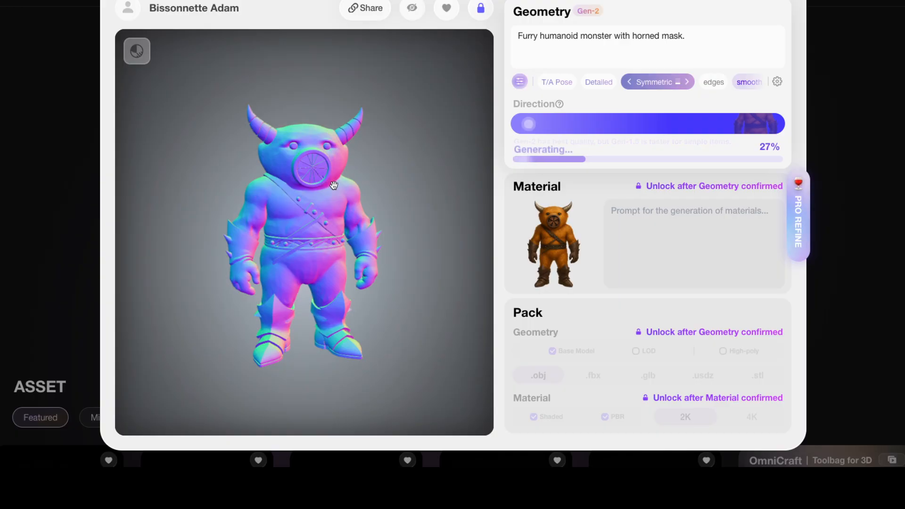
pyautogui.moveTo(294, 180); pyautogui.dragTo(234, 185)
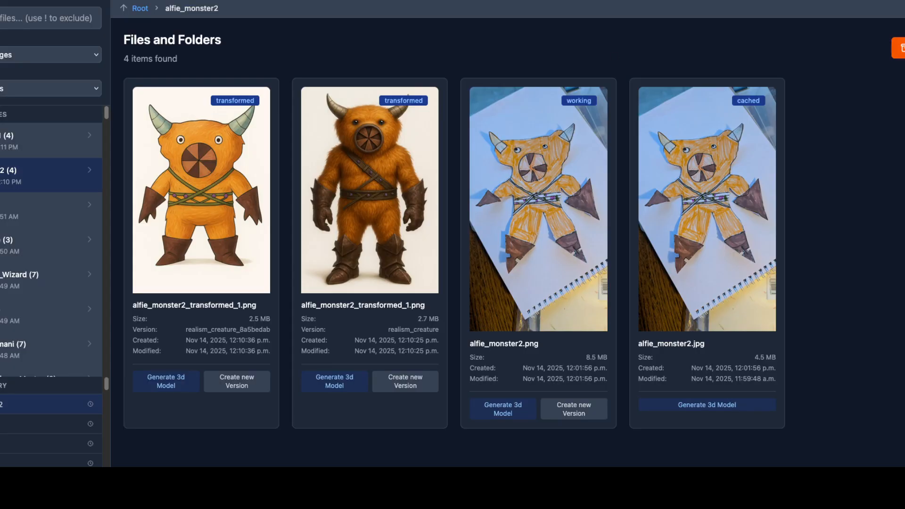
# Step: Refresh the alfie_monster2 folder again and generate the horned monster's HD material in Rodin with the existing prompt
pyautogui.press('super+r')
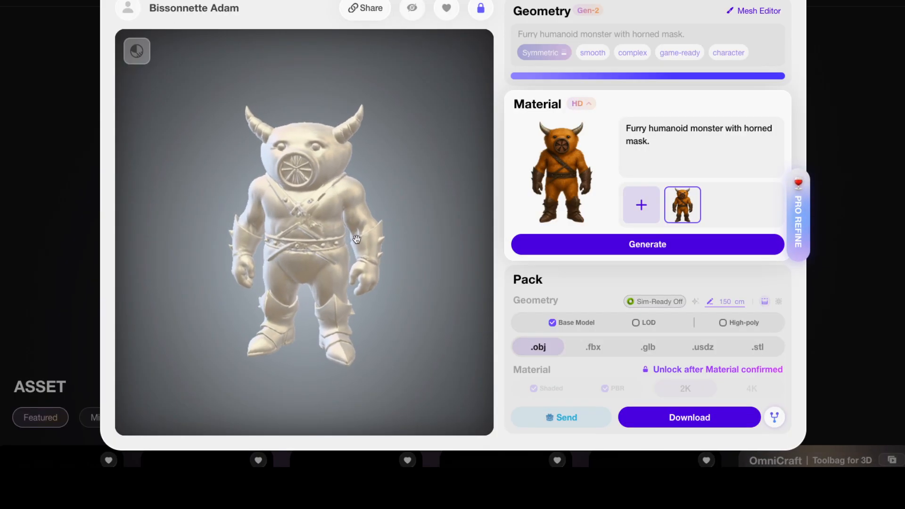
pyautogui.click(620, 247)
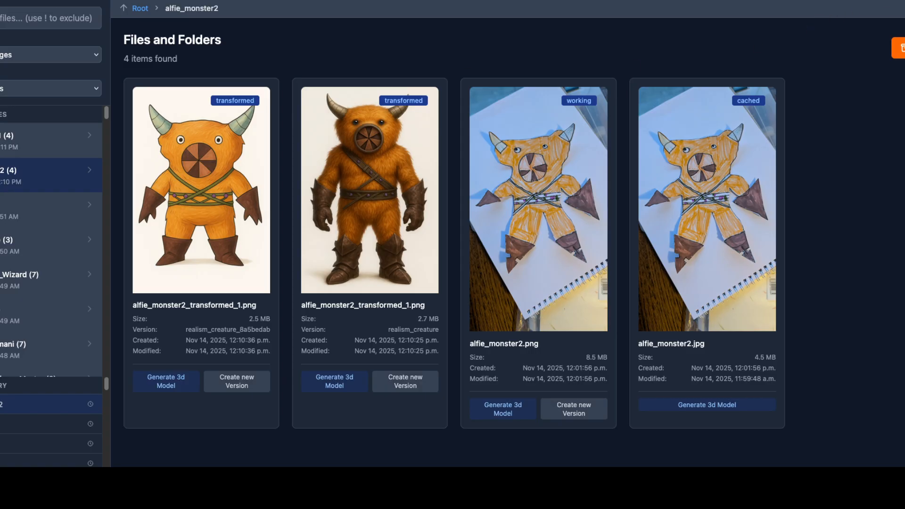
# Step: Refresh the alfie_monster2 folder for new model files and examine the base_high_pbr.fbx preview up close
pyautogui.press('super+r')
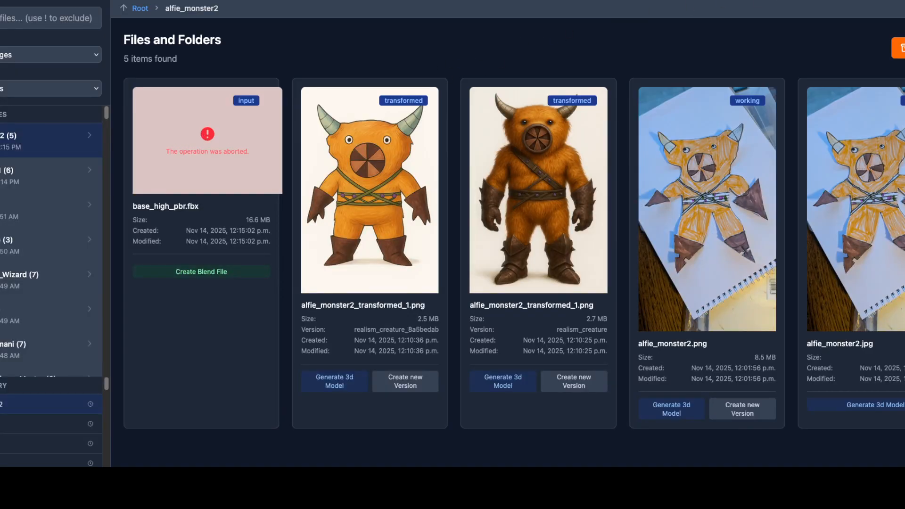
pyautogui.press('super+r')
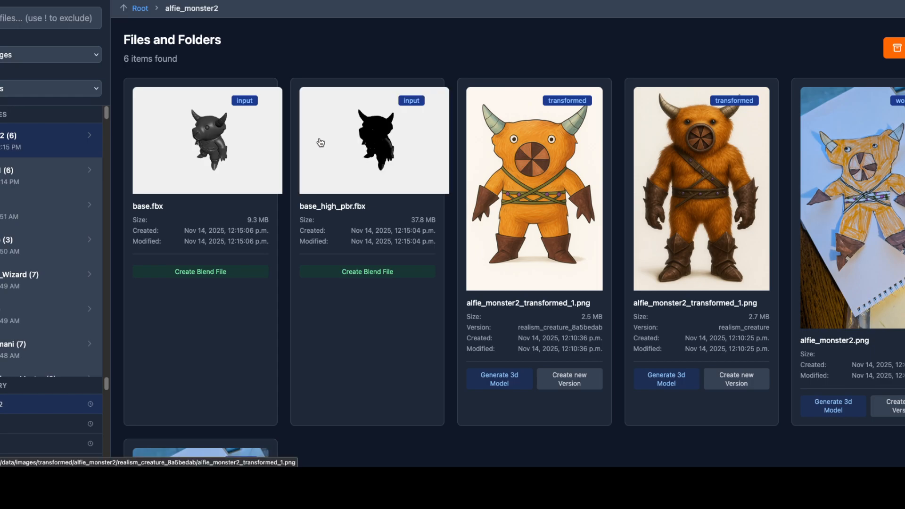
pyautogui.moveTo(387, 146)
pyautogui.mouseDown()
pyautogui.moveTo(407, 147)
pyautogui.moveTo(385, 146)
pyautogui.moveTo(403, 148)
pyautogui.moveTo(389, 133)
pyautogui.moveTo(378, 146)
pyautogui.mouseUp()
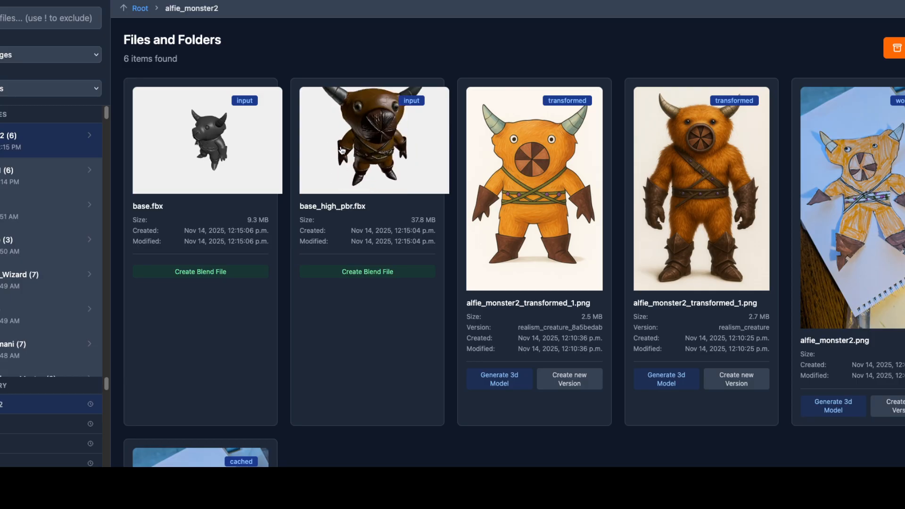
pyautogui.scroll(-7, 278, 237)
pyautogui.scroll(7, 254, 250)
pyautogui.scroll(-7, 250, 250)
pyautogui.scroll(7, 259, 248)
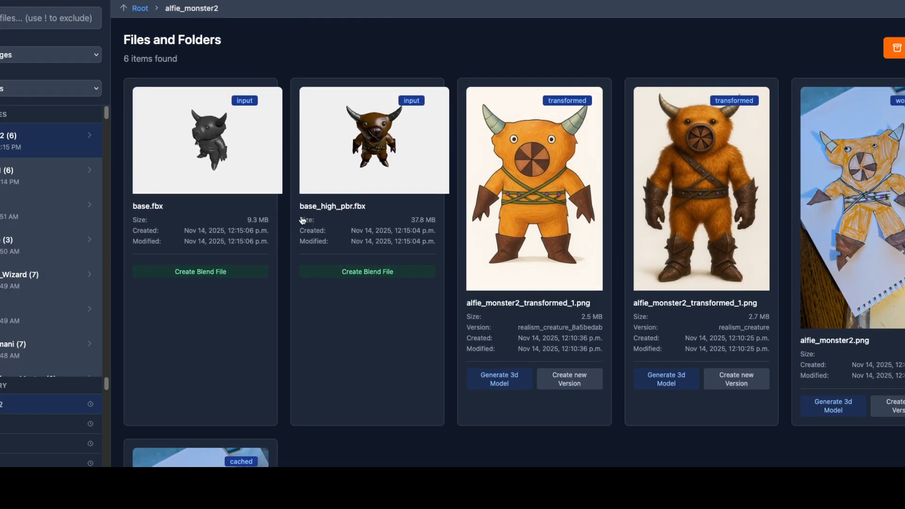
# Step: Open the alfie_monster1 folder, and inspect and confirm the horned monster's generated material in Rodin
pyautogui.click(2, 182)
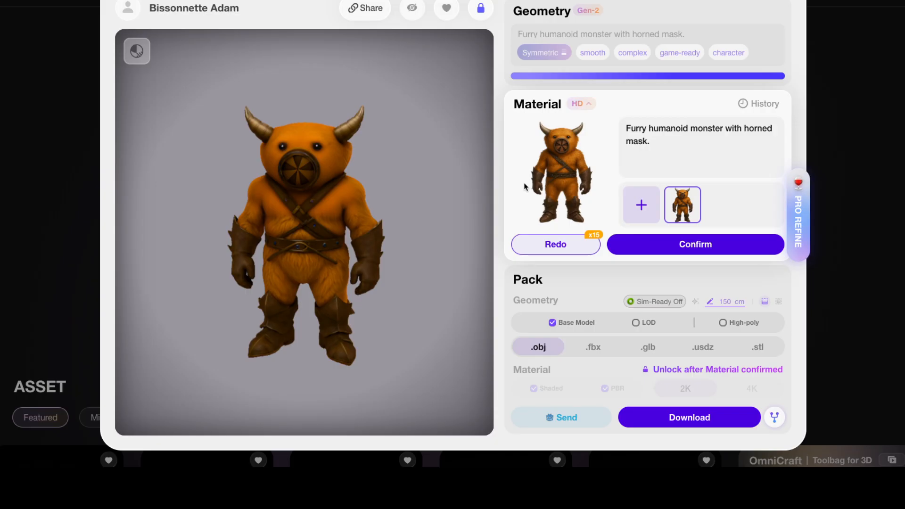
pyautogui.moveTo(314, 261); pyautogui.dragTo(329, 250)
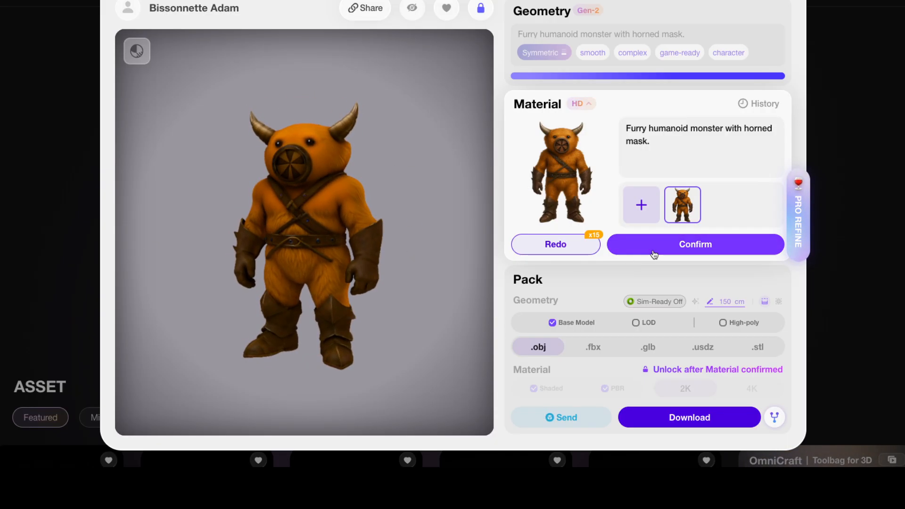
pyautogui.click(670, 251)
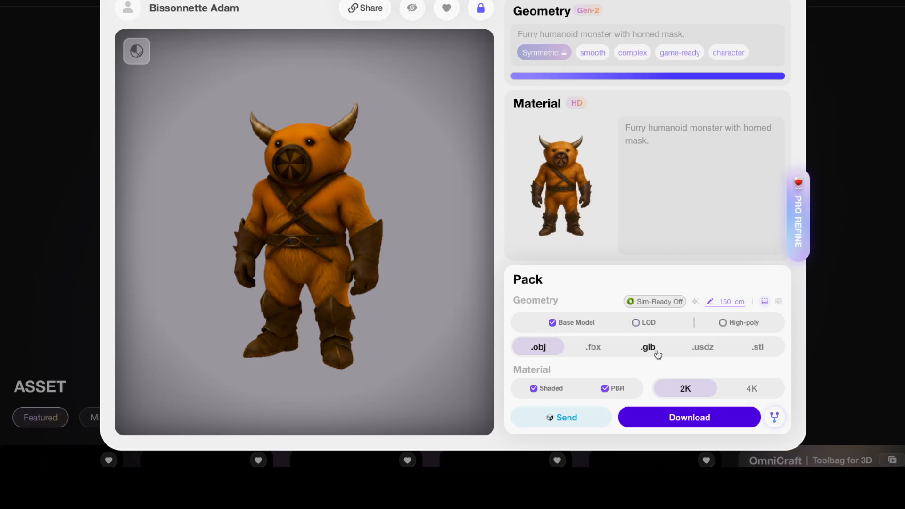
# Step: Download the horned monster pack as .fbx with 4K materials and the model size set to 3 cm
pyautogui.click(751, 388)
pyautogui.moveTo(718, 297); pyautogui.dragTo(729, 299)
pyautogui.write('3')
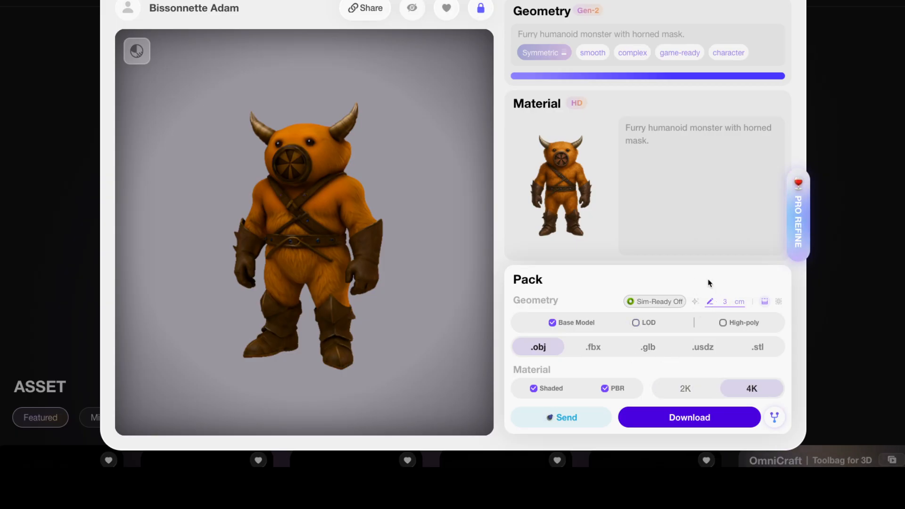
pyautogui.click(592, 347)
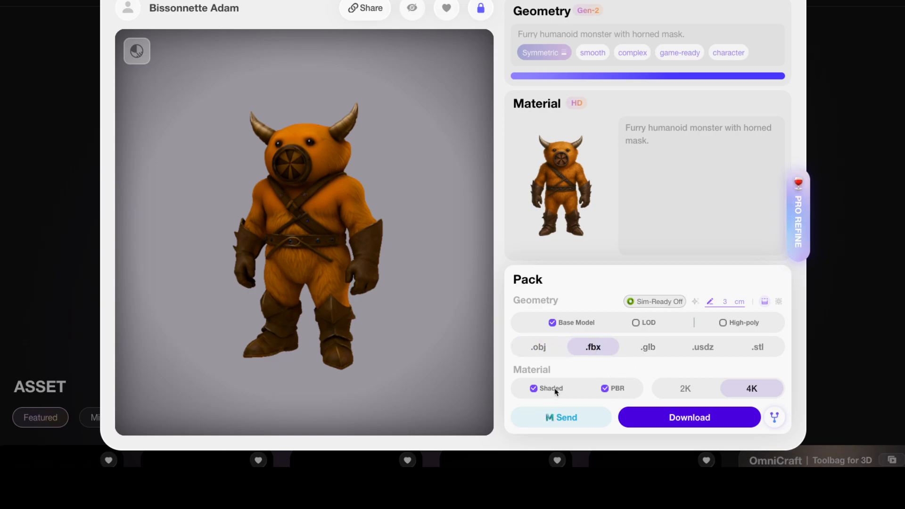
pyautogui.click(696, 423)
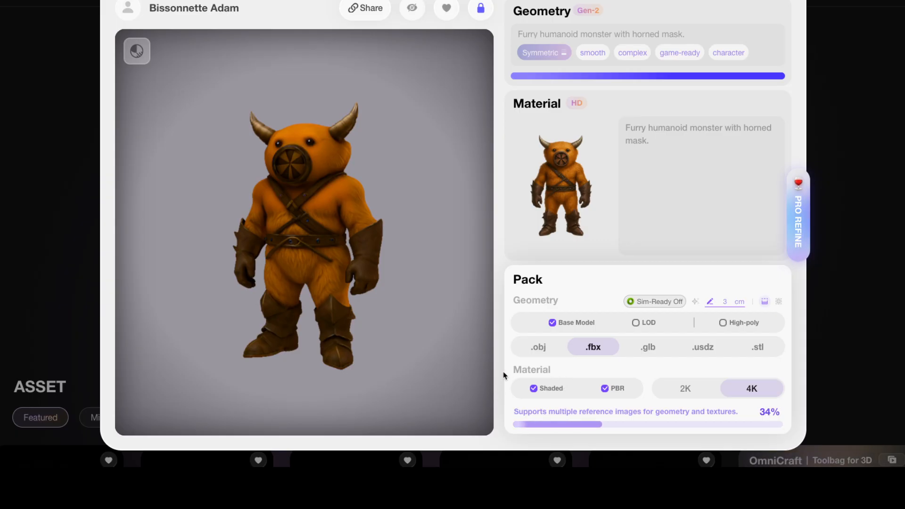
pyautogui.moveTo(321, 151); pyautogui.dragTo(277, 152)
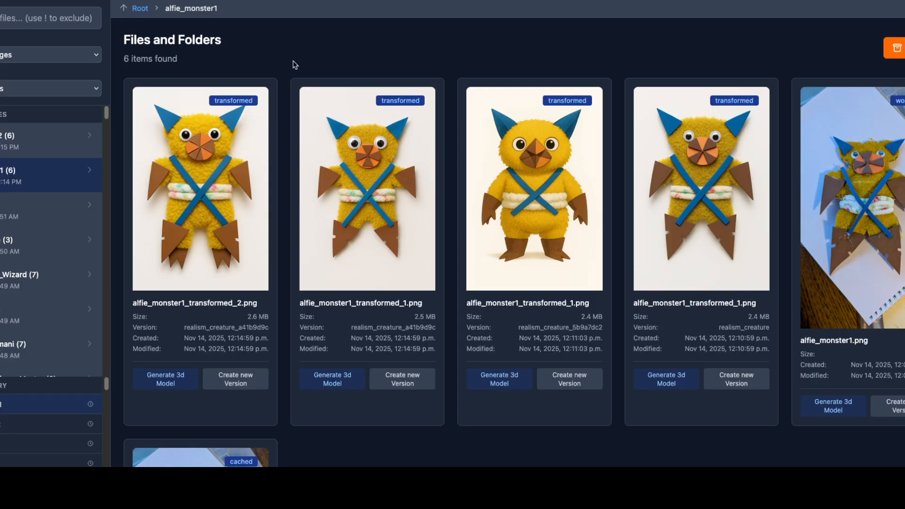
# Step: Recheck the alfie_monster2 folder for new model files with a page refresh and return to the alfie_monster1 folder
pyautogui.click(18, 147)
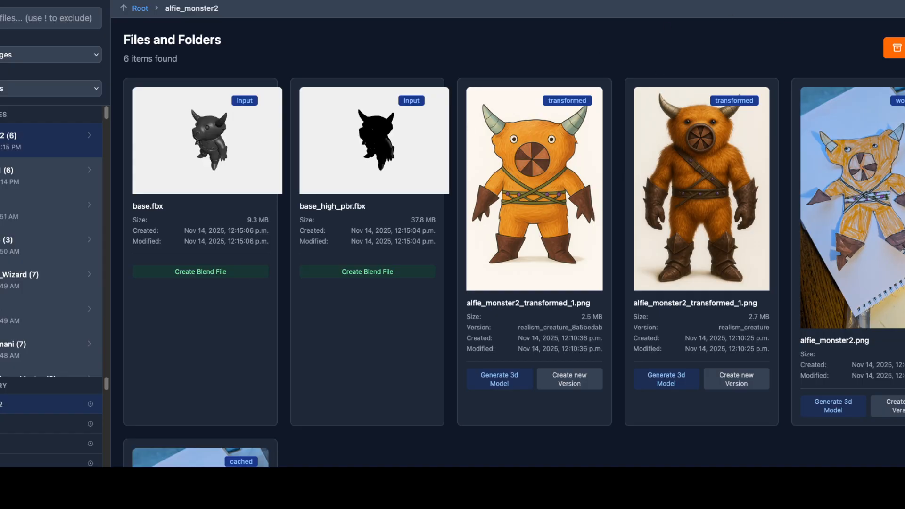
pyautogui.press('super+r')
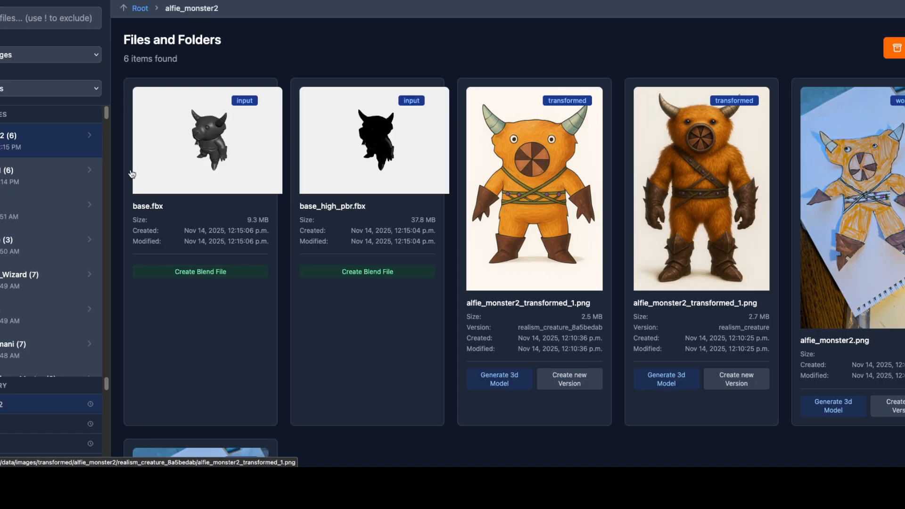
pyautogui.click(33, 177)
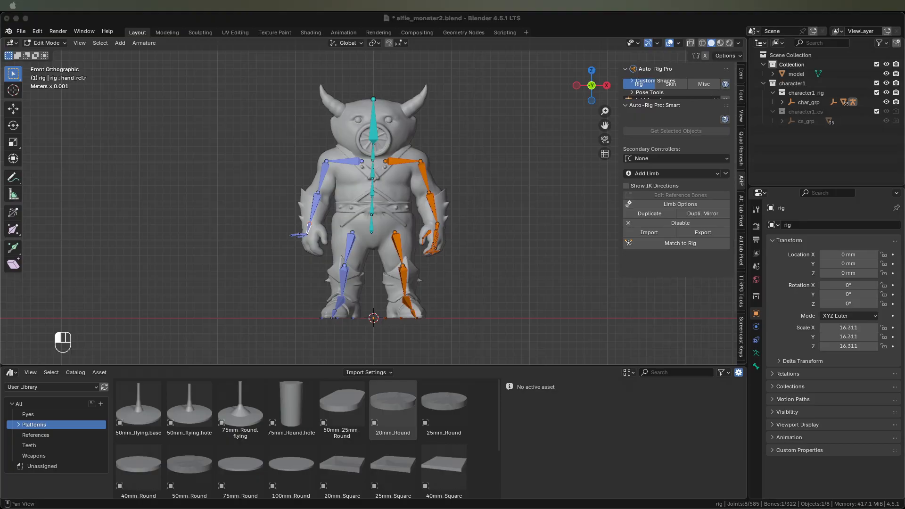
# Step: In Blender, try to symmetrize all bones of the alfie_monster2 rig and undo the result
pyautogui.moveTo(500, 242); pyautogui.dragTo(469, 232, button='middle')
pyautogui.scroll(-6, 482, 245)
pyautogui.scroll(5, 482, 245)
pyautogui.press('a')
pyautogui.rightClick(443, 231)
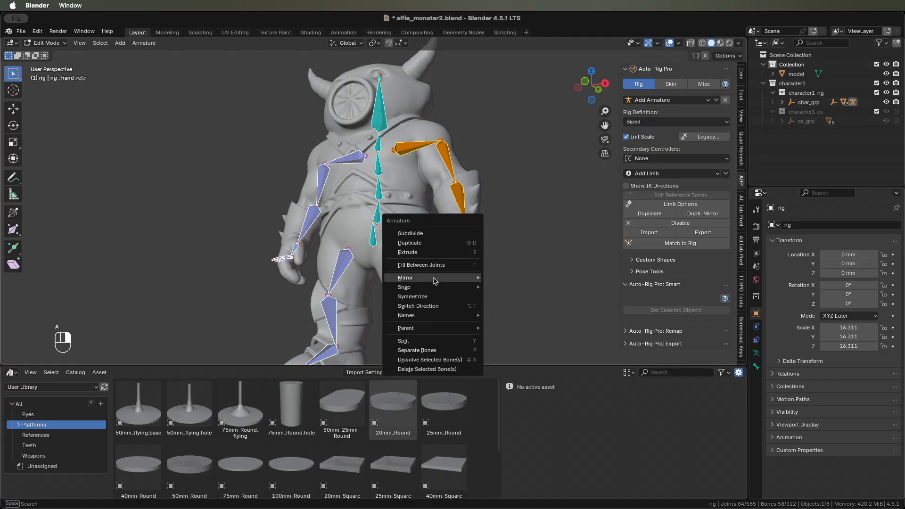
pyautogui.click(447, 296)
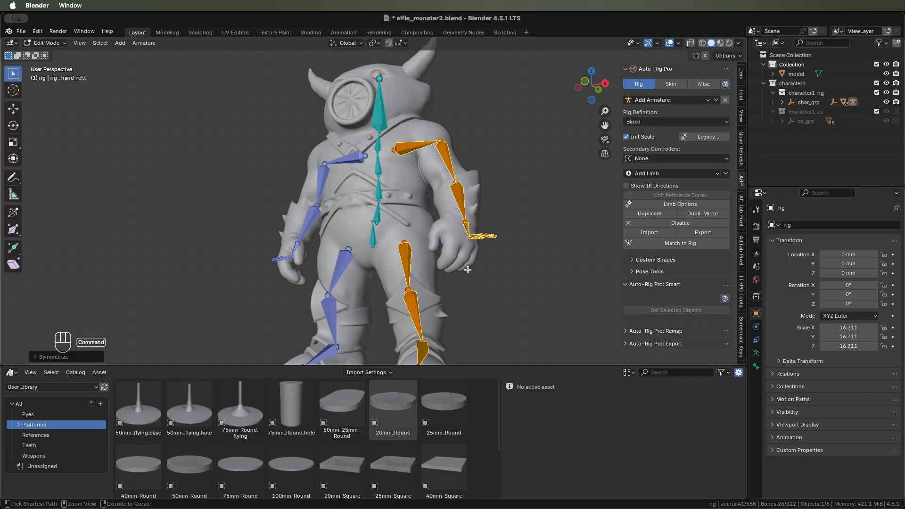
pyautogui.press('super+z')
# Step: Select the base bone of the rig's left index finger and turn on X-axis mirroring for armature editing
pyautogui.moveTo(461, 245); pyautogui.dragTo(445, 234, button='middle')
pyautogui.click(443, 222)
pyautogui.scroll(-1, 441, 218)
pyautogui.hotkey('ctrl', 'Tab')
pyautogui.scroll(3, 438, 208)
pyautogui.click(449, 208)
pyautogui.click(450, 208)
pyautogui.press('g')
pyautogui.press('Escape')
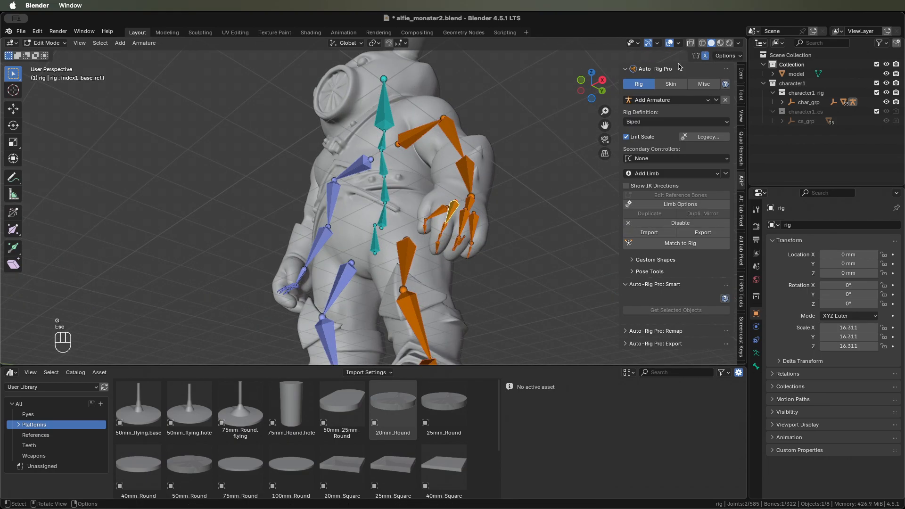
pyautogui.press('g')
pyautogui.press('Escape')
pyautogui.press('a')
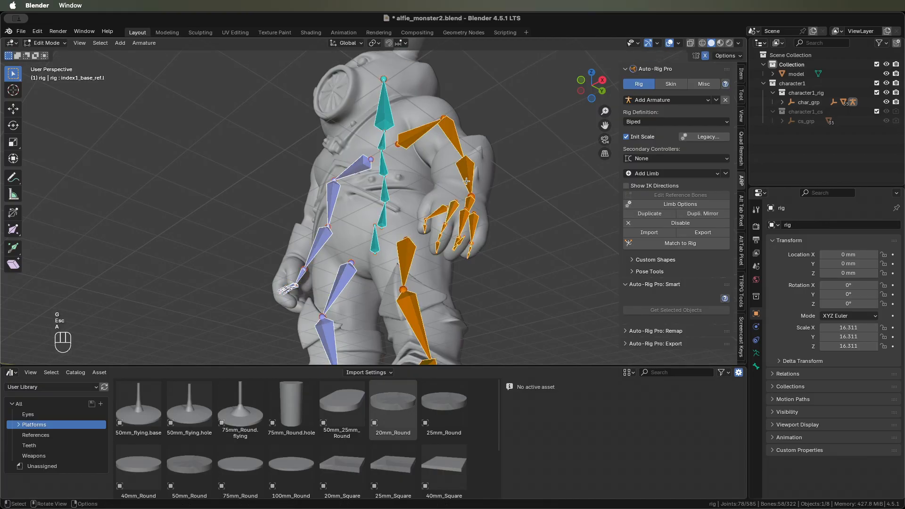
pyautogui.press('g')
pyautogui.press('Escape')
pyautogui.moveTo(466, 181); pyautogui.dragTo(471, 226, button='middle')
pyautogui.press('Tab')
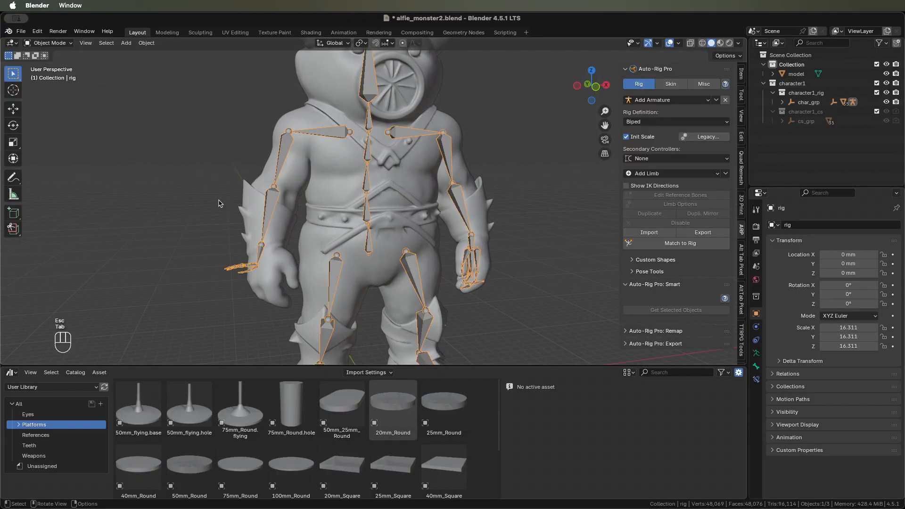
pyautogui.click(236, 195)
pyautogui.click(280, 170)
pyautogui.moveTo(429, 246); pyautogui.dragTo(429, 286, button='middle')
pyautogui.click(517, 290)
pyautogui.press('Tab')
pyautogui.press('Tab')
# Step: Reposition the left thumb's base bone in armature edit mode so it sits inside the mesh thumb
pyautogui.scroll(6, 358, 263)
pyautogui.click(307, 228)
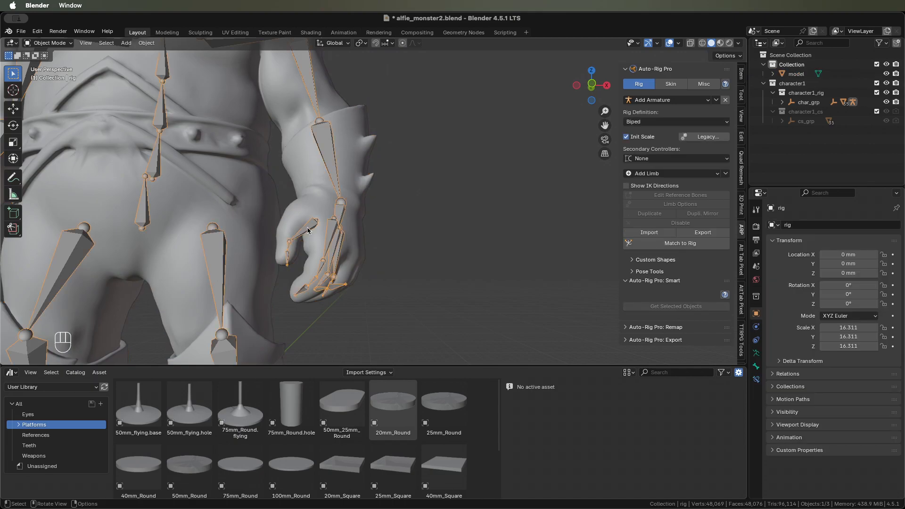
pyautogui.press('Tab')
pyautogui.click(307, 228)
pyautogui.press('g')
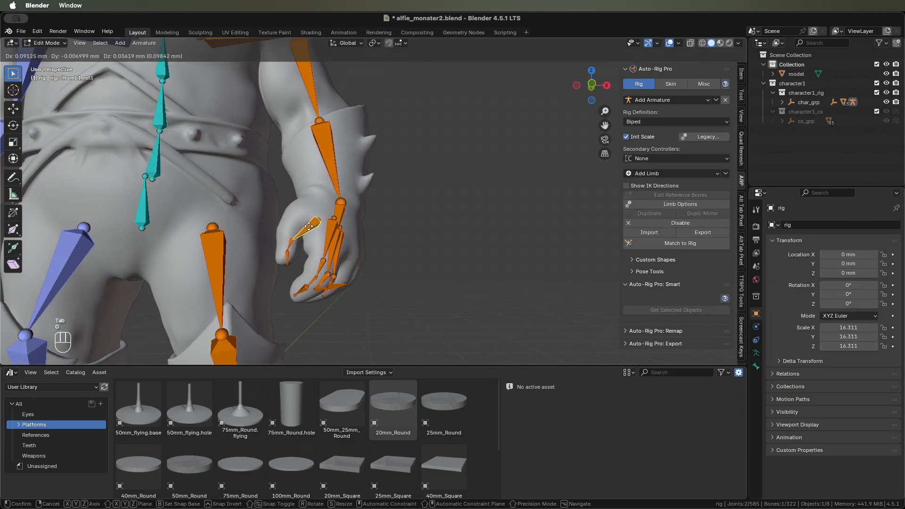
pyautogui.press('KP_Enter')
pyautogui.click(289, 243)
pyautogui.moveTo(290, 244); pyautogui.dragTo(242, 230, button='middle')
# Step: Circle-select the left hand's thumb and finger bones and move them together to fit inside the mesh hand
pyautogui.press('c')
pyautogui.click(281, 252)
pyautogui.click(302, 232)
pyautogui.moveTo(321, 242)
pyautogui.mouseDown()
pyautogui.moveTo(346, 273)
pyautogui.moveTo(291, 291)
pyautogui.moveTo(334, 294)
pyautogui.mouseUp()
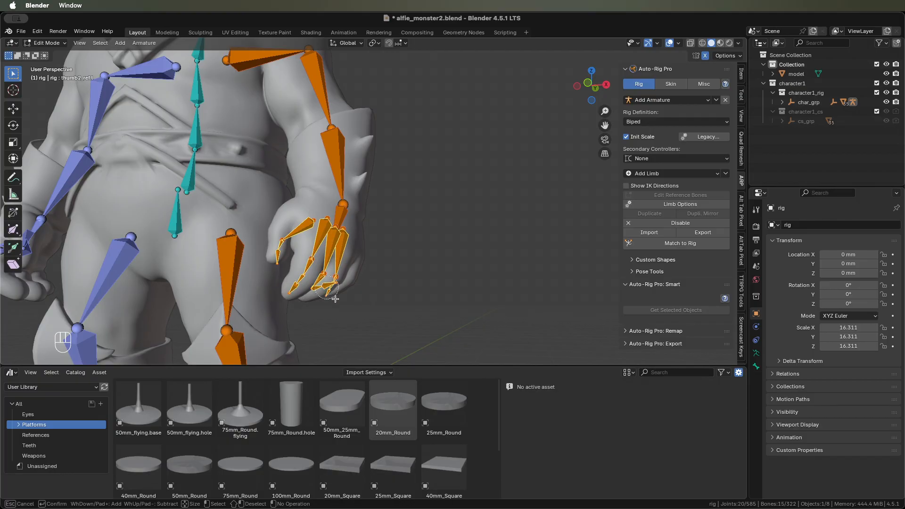
pyautogui.press('Escape')
pyautogui.press('g')
pyautogui.press('KP_Enter')
pyautogui.press('Escape')
# Step: Reposition the left hand's finger joints near the fingertips so they sit inside the mesh fingers
pyautogui.moveTo(365, 277); pyautogui.dragTo(274, 248, button='middle')
pyautogui.click(306, 280)
pyautogui.moveTo(306, 281); pyautogui.dragTo(367, 249, button='middle')
pyautogui.press('g')
pyautogui.click(283, 265)
pyautogui.press('g')
pyautogui.click(379, 263)
# Step: Adjust the left middle finger's first bone joint to line up with the mesh finger's knuckle
pyautogui.click(305, 282)
pyautogui.press('g')
pyautogui.click(312, 238)
pyautogui.moveTo(312, 238); pyautogui.dragTo(227, 246, button='middle')
pyautogui.press('g')
pyautogui.click(251, 279)
pyautogui.moveTo(251, 279); pyautogui.dragTo(252, 230, button='middle')
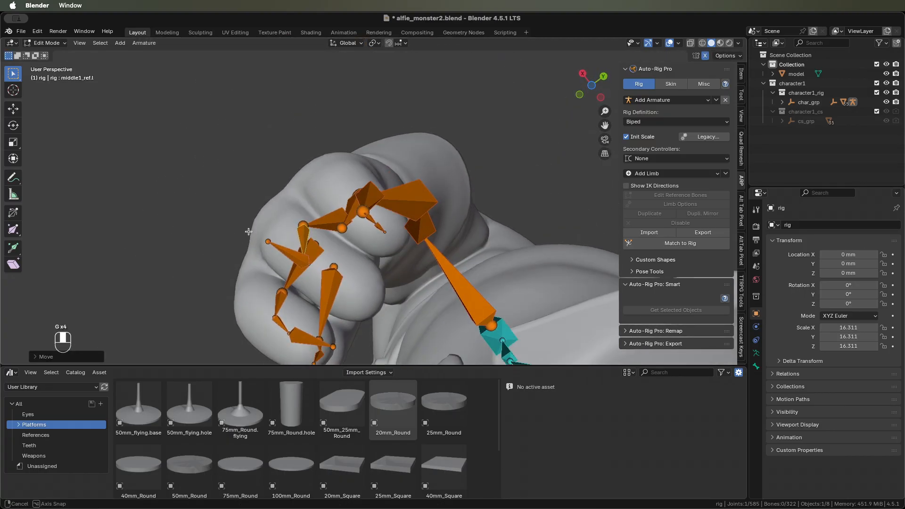
# Step: Move the outer finger joint of the left hand so its bone follows the curled mesh finger
pyautogui.click(274, 247)
pyautogui.press('g')
pyautogui.click(369, 302)
pyautogui.moveTo(369, 302); pyautogui.dragTo(453, 193, button='middle')
pyautogui.press('g')
pyautogui.click(449, 205)
# Step: Move the left middle finger's second joint to the bend of the mesh finger and adjust its tip
pyautogui.click(380, 203)
pyautogui.press('g')
pyautogui.click(382, 191)
pyautogui.click(450, 157)
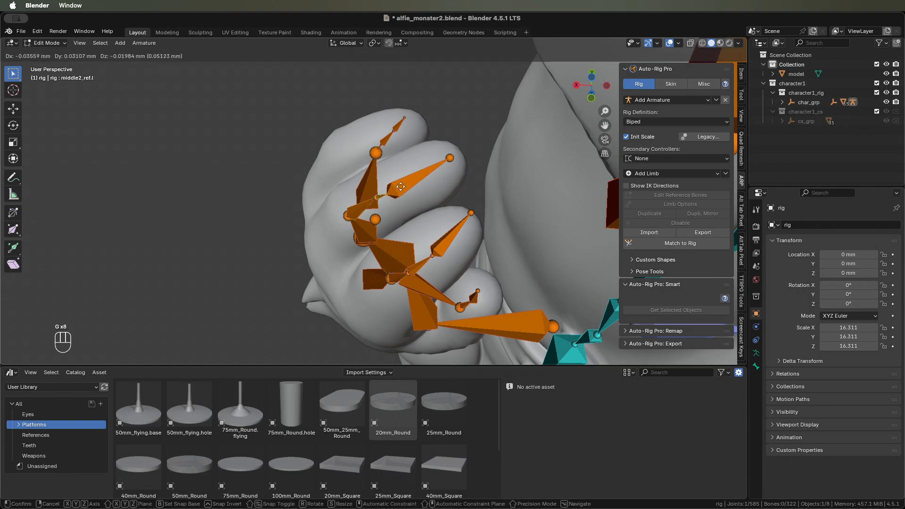
pyautogui.press('g')
pyautogui.moveTo(449, 157); pyautogui.dragTo(494, 152, button='middle')
# Step: Move the left ring finger's first and second joints to the centre of the mesh finger
pyautogui.moveTo(377, 156); pyautogui.dragTo(408, 127, button='middle')
pyautogui.click(378, 109)
pyautogui.press('g')
pyautogui.click(423, 137)
pyautogui.click(371, 100)
pyautogui.press('g')
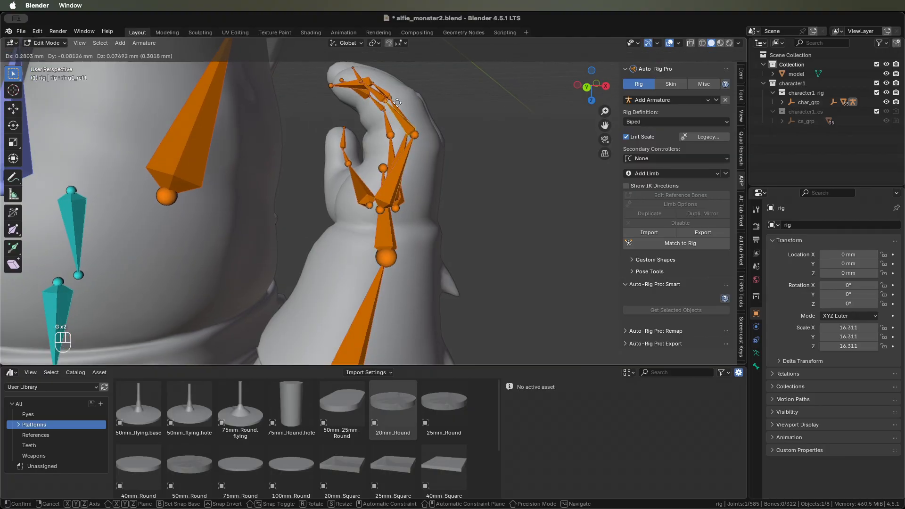
pyautogui.click(364, 82)
pyautogui.press('g')
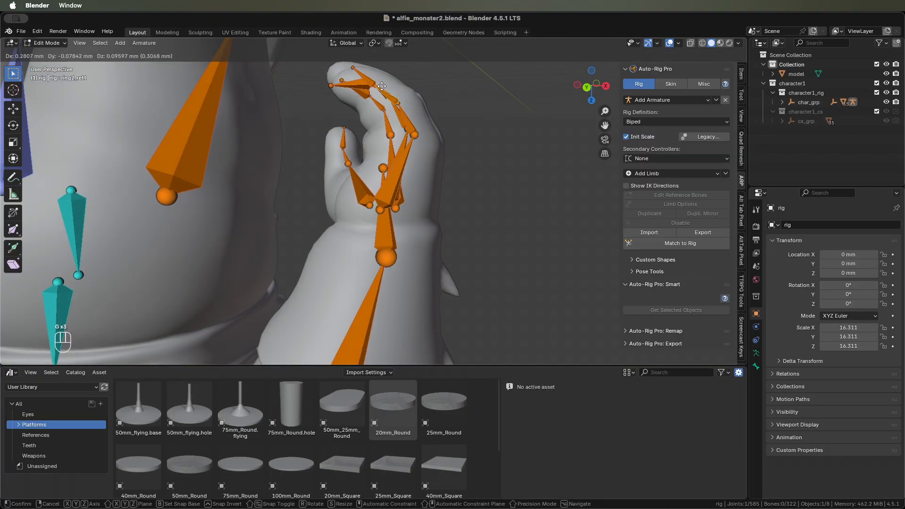
pyautogui.click(375, 83)
# Step: Move the remaining left fingertip joints so their bones stay within the curled mesh fingers
pyautogui.moveTo(375, 85); pyautogui.dragTo(363, 165, button='middle')
pyautogui.click(340, 105)
pyautogui.press('g')
pyautogui.click(352, 83)
pyautogui.moveTo(354, 84); pyautogui.dragTo(460, 135, button='middle')
pyautogui.click(428, 104)
pyautogui.press('g')
pyautogui.click(469, 156)
# Step: Select the three bones of the left thumb and fit the chain to the mesh thumb
pyautogui.click(459, 135)
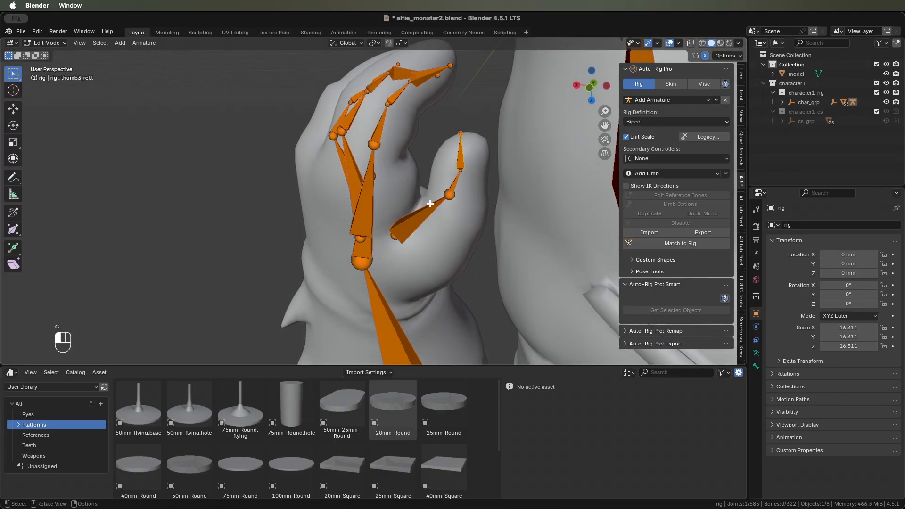
pyautogui.click(421, 212)
pyautogui.keyDown('shift'); pyautogui.click(455, 183); pyautogui.keyUp('shift')
pyautogui.keyDown('shift'); pyautogui.click(461, 156); pyautogui.keyUp('shift')
pyautogui.click(469, 166)
pyautogui.moveTo(468, 166); pyautogui.dragTo(483, 176, button='middle')
# Step: Fine-tune the left thumb's outer joints inside the mesh and bring the full character back into view
pyautogui.click(470, 109)
pyautogui.press('g')
pyautogui.click(463, 100)
pyautogui.moveTo(462, 99); pyautogui.dragTo(257, 66, button='middle')
pyautogui.press('g')
pyautogui.click(385, 56)
pyautogui.hotkey('shift', 'c')
pyautogui.moveTo(302, 110); pyautogui.dragTo(325, 355, button='middle')
pyautogui.moveTo(458, 279); pyautogui.dragTo(399, 250, button='middle')
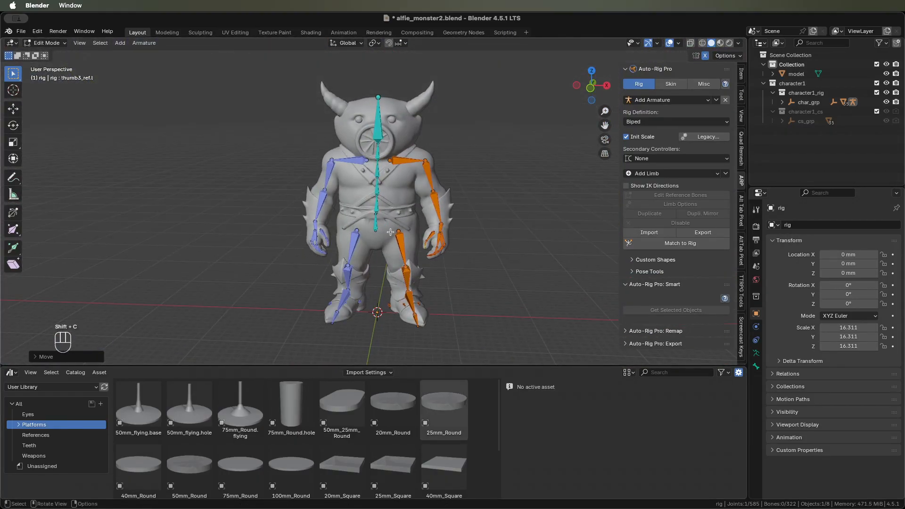
# Step: Match the control rig to the reference bones, save, and bind the monster mesh to the rig with the Heat Maps engine
pyautogui.press('Tab')
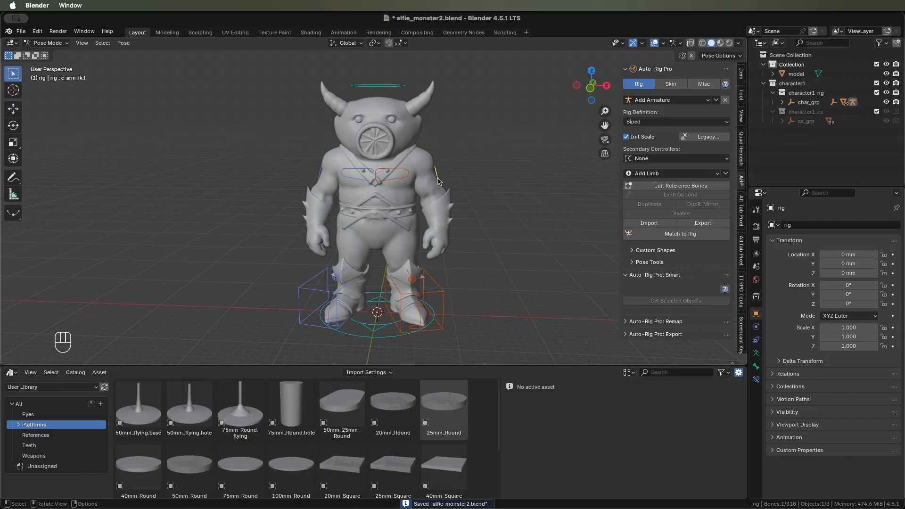
pyautogui.click(446, 216)
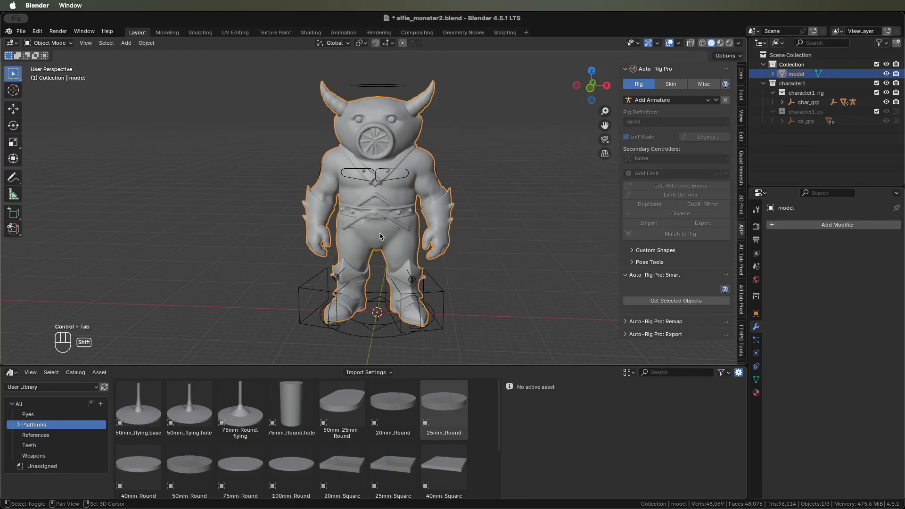
pyautogui.keyDown('shift'); pyautogui.click(433, 290); pyautogui.keyUp('shift')
pyautogui.click(670, 84)
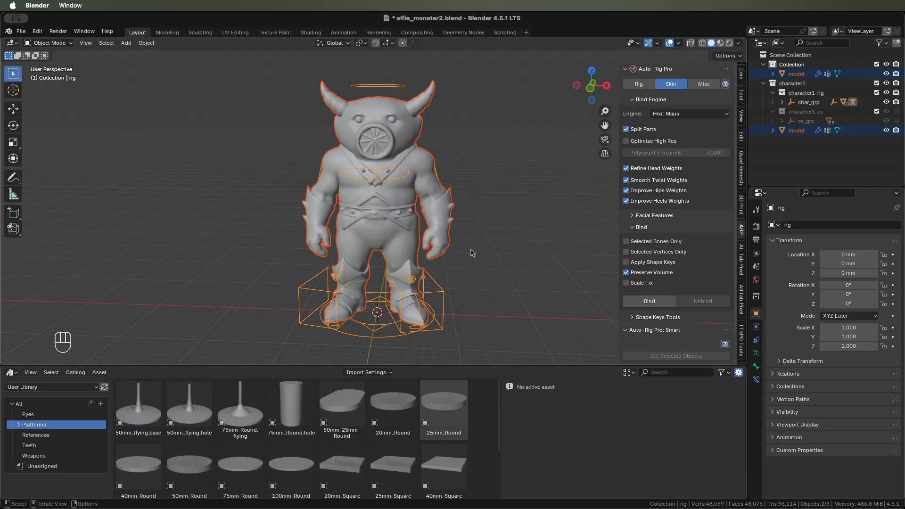
# Step: Set the rig to display in front of the mesh and switch it to Pose Mode
pyautogui.click(756, 354)
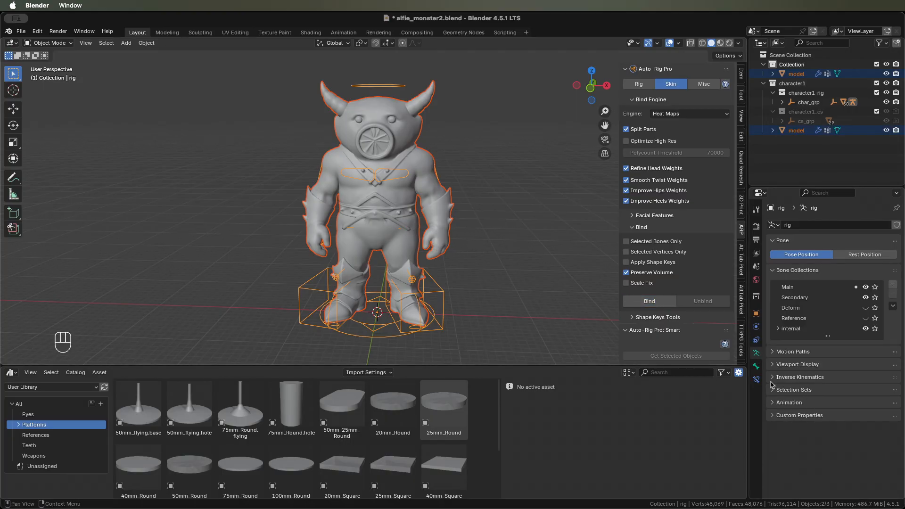
pyautogui.click(784, 364)
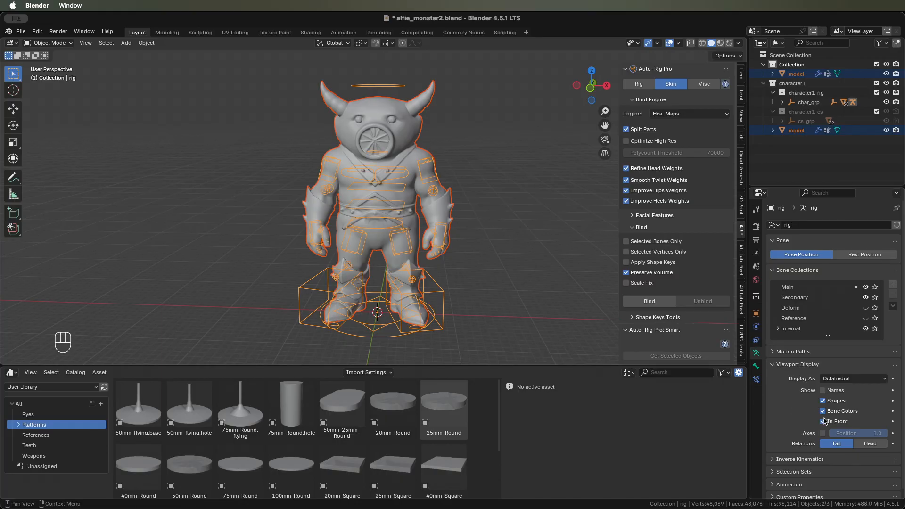
pyautogui.scroll(2, 546, 287)
pyautogui.hotkey('ctrl', 'Tab')
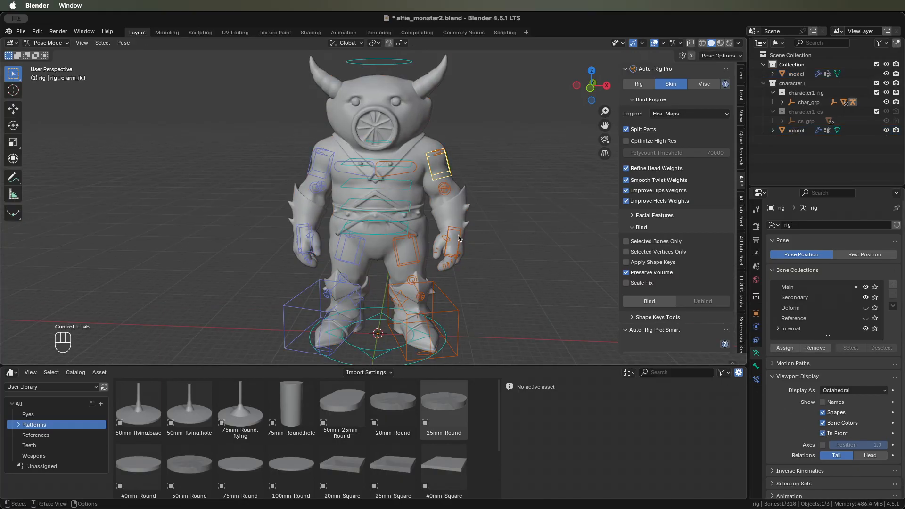
# Step: Move the left hand's IK controller to test how the bound arm deforms
pyautogui.click(457, 239)
pyautogui.press('g')
pyautogui.press('Escape')
pyautogui.press('g')
pyautogui.press('x')
pyautogui.press('Escape')
pyautogui.press('g')
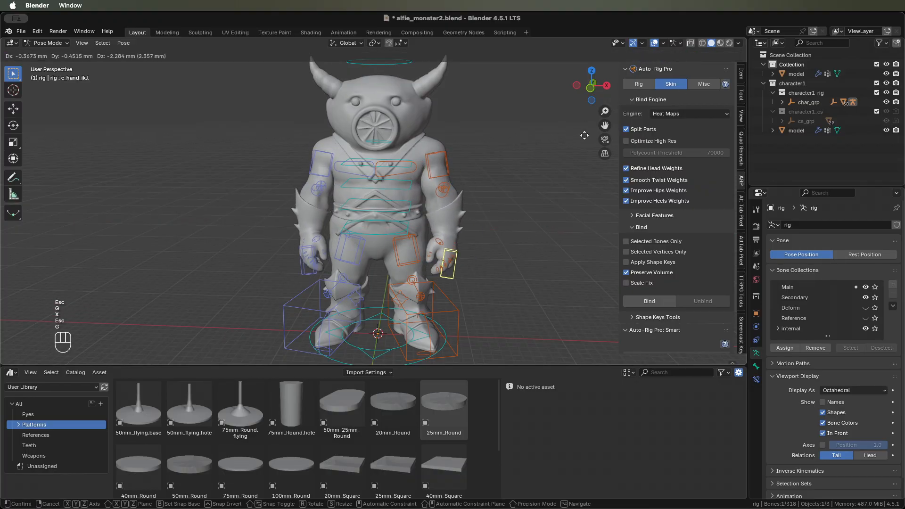
pyautogui.click(612, 126)
# Step: Rotate and reposition the left hand's IK controller to pose the forearm raised in front of the body
pyautogui.moveTo(608, 127); pyautogui.dragTo(544, 116, button='middle')
pyautogui.press('r')
pyautogui.click(509, 99)
pyautogui.press('g')
pyautogui.click(448, 70)
pyautogui.moveTo(448, 70); pyautogui.dragTo(503, 103, button='middle')
pyautogui.press('r')
pyautogui.click(503, 59)
# Step: Refine the raised left arm's pose by moving and rotating its controllers from a new angle
pyautogui.moveTo(503, 59); pyautogui.dragTo(354, 98, button='middle')
pyautogui.press('g')
pyautogui.click(355, 78)
pyautogui.press('g')
pyautogui.click(442, 91)
pyautogui.press('g')
pyautogui.press('r')
pyautogui.moveTo(386, 125); pyautogui.dragTo(464, 179, button='middle')
pyautogui.click(480, 105)
# Step: Move and rotate the left hand's controllers to begin closing the fingers into a fist
pyautogui.press('g')
pyautogui.click(448, 123)
pyautogui.press('g')
pyautogui.click(395, 131)
pyautogui.scroll(3, 512, 141)
pyautogui.press('r')
pyautogui.click(484, 213)
pyautogui.moveTo(575, 162); pyautogui.dragTo(533, 171, button='middle')
pyautogui.click(472, 127)
# Step: Trackball-rotate the left middle finger's second controller and shift it to curl the finger inward
pyautogui.moveTo(472, 127); pyautogui.dragTo(507, 116, button='middle')
pyautogui.press('r')
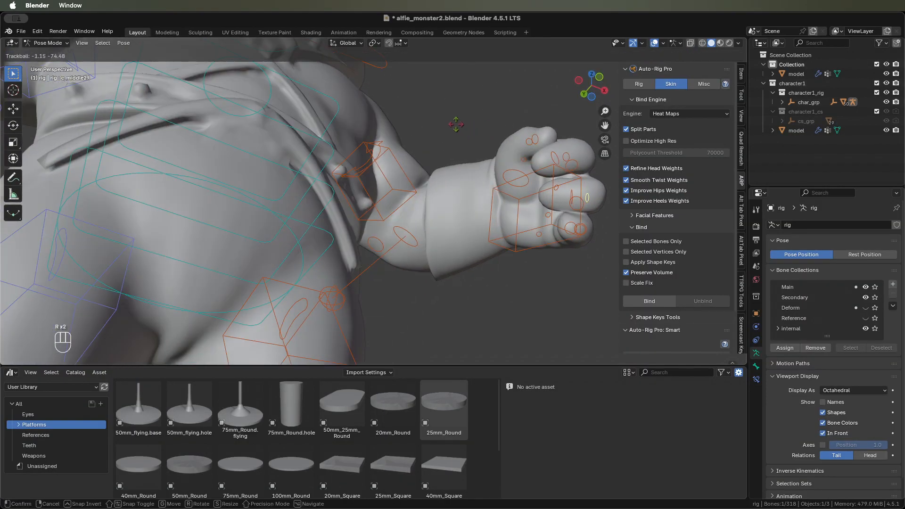
pyautogui.click(473, 130)
pyautogui.press('g')
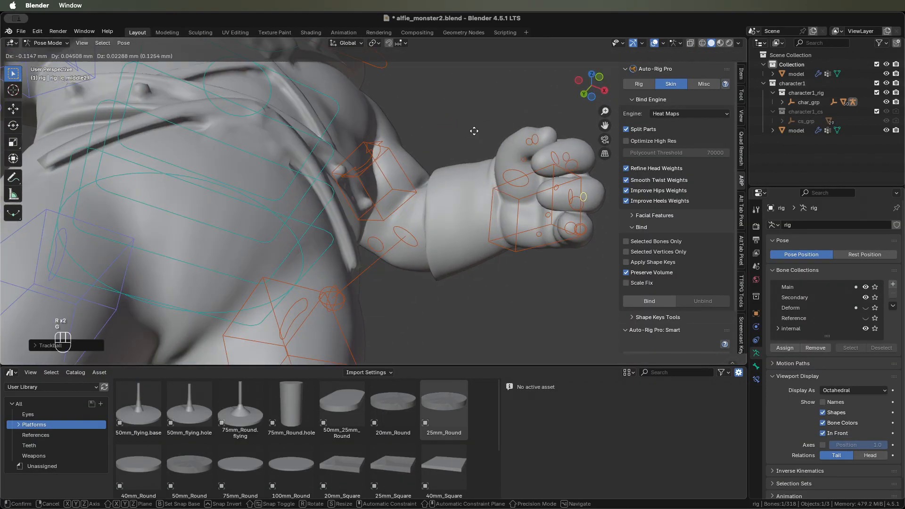
pyautogui.click(477, 135)
# Step: Rotate and shift further finger controllers of the left hand to tighten the fist
pyautogui.moveTo(479, 137); pyautogui.dragTo(530, 115, button='middle')
pyautogui.press('r')
pyautogui.click(488, 145)
pyautogui.moveTo(488, 145); pyautogui.dragTo(453, 137, button='middle')
pyautogui.press('r')
pyautogui.click(397, 134)
pyautogui.press('g')
pyautogui.click(421, 137)
# Step: Trackball-rotate the left ring finger's second controller to curl the finger into the palm
pyautogui.scroll(2, 463, 174)
pyautogui.press('r')
pyautogui.click(504, 148)
pyautogui.moveTo(508, 140); pyautogui.dragTo(424, 210, button='middle')
pyautogui.press('r')
pyautogui.press('r')
pyautogui.click(540, 113)
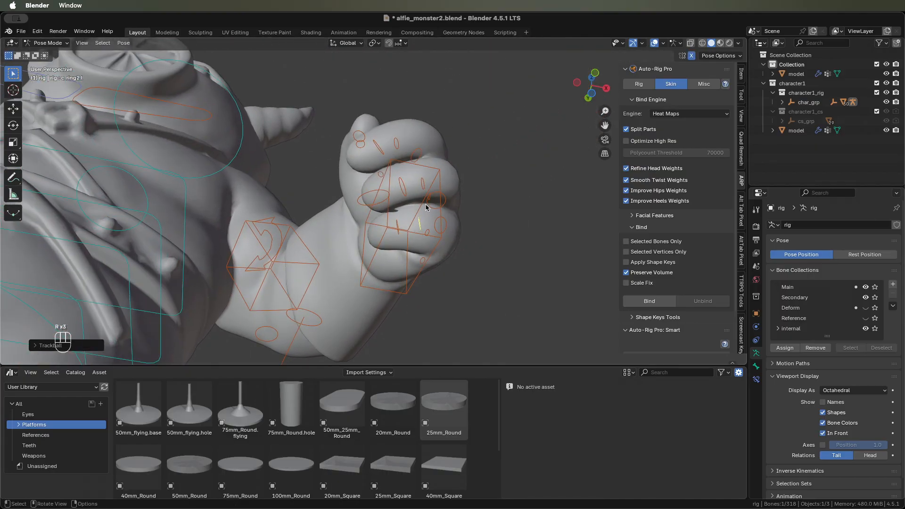
# Step: Rotate and move another finger controller of the left hand to close the gap in the fist
pyautogui.scroll(2, 432, 158)
pyautogui.click(418, 130)
pyautogui.moveTo(419, 130); pyautogui.dragTo(365, 79, button='middle')
pyautogui.press('r')
pyautogui.click(437, 110)
pyautogui.press('g')
pyautogui.click(408, 157)
# Step: Trackball-rotate the left index fingertip controller to curl the finger inward
pyautogui.press('r')
pyautogui.press('Escape')
pyautogui.press('r')
pyautogui.press('r')
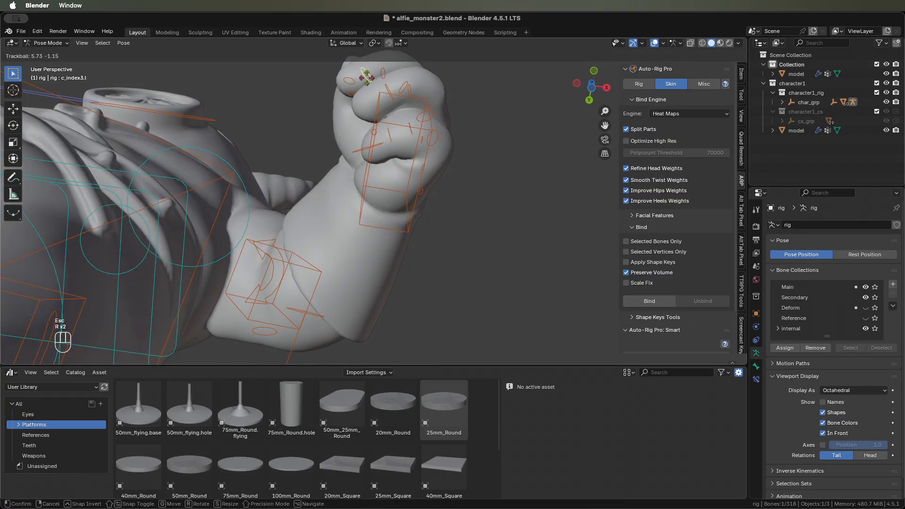
pyautogui.click(360, 84)
pyautogui.click(349, 82)
pyautogui.press('r')
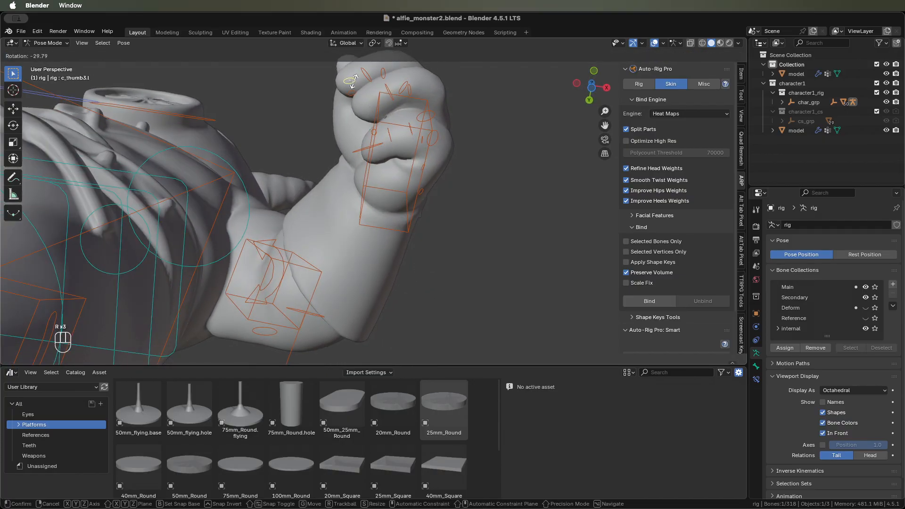
pyautogui.press('Escape')
# Step: Fine-tune the rotation of the left index finger's third controller from a frontal view of the fist
pyautogui.click(359, 81)
pyautogui.moveTo(360, 82); pyautogui.dragTo(420, 125, button='middle')
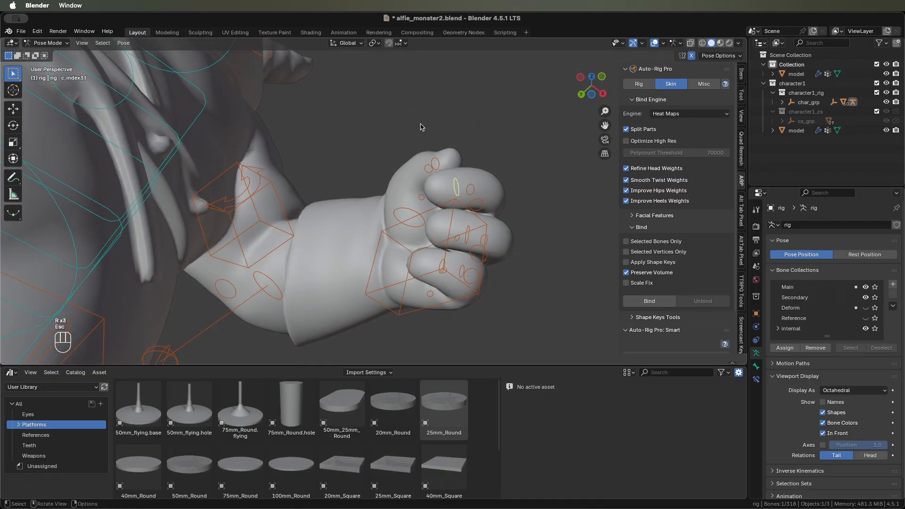
pyautogui.press('g')
pyautogui.press('Escape')
pyautogui.press('r')
pyautogui.click(433, 151)
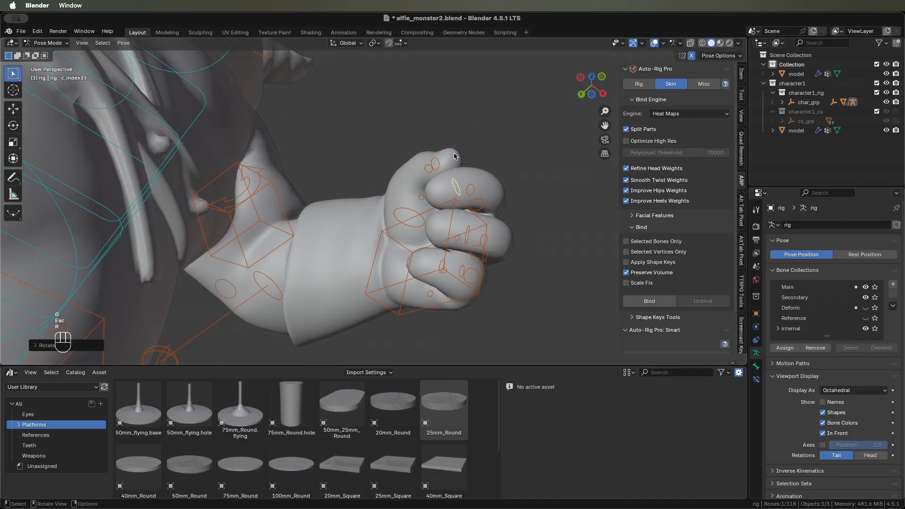
# Step: Move and slightly rotate the left index finger's second controller to tuck it into the fist
pyautogui.click(472, 191)
pyautogui.press('g')
pyautogui.press('r')
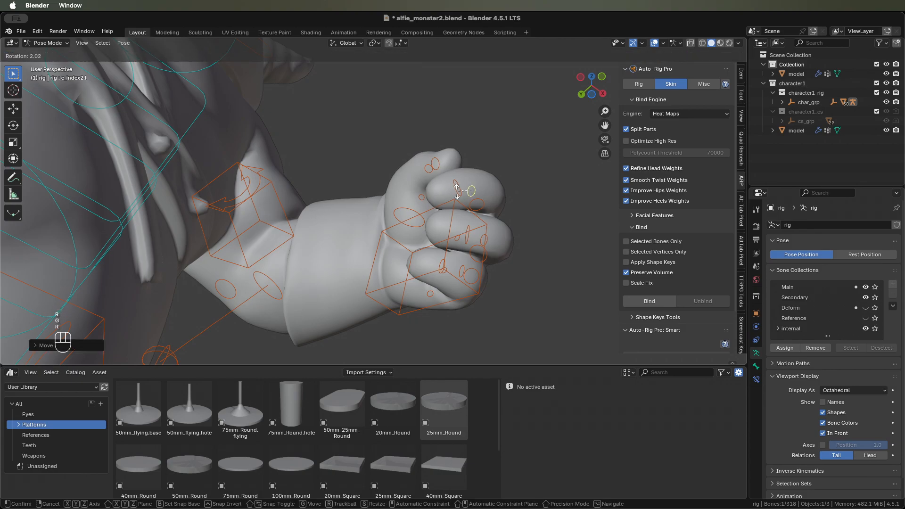
pyautogui.click(429, 183)
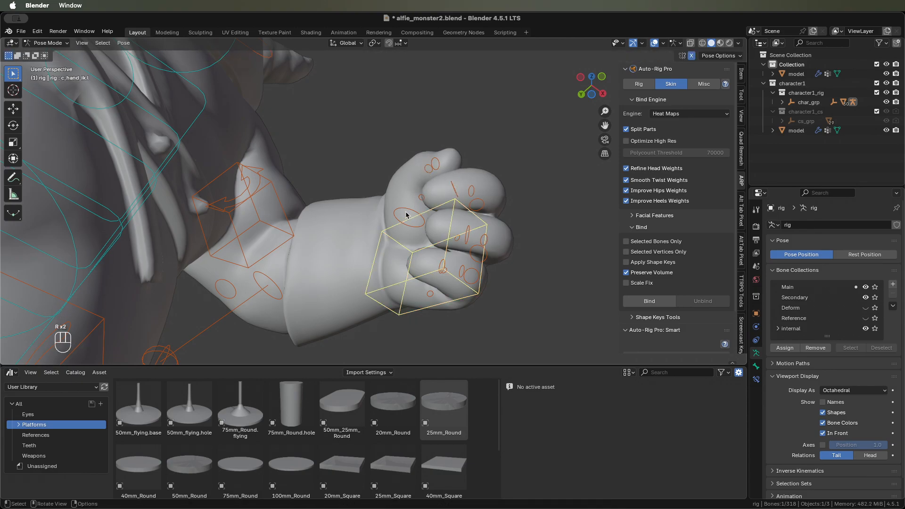
# Step: Trackball-rotate the left thumb's base controller to fold the thumb toward the curled fingers
pyautogui.press('r')
pyautogui.press('r')
pyautogui.moveTo(405, 211)
pyautogui.mouseDown(button='middle')
pyautogui.moveTo(379, 224)
pyautogui.moveTo(331, 287)
pyautogui.moveTo(412, 199)
pyautogui.mouseUp(button='middle')
pyautogui.click(393, 203)
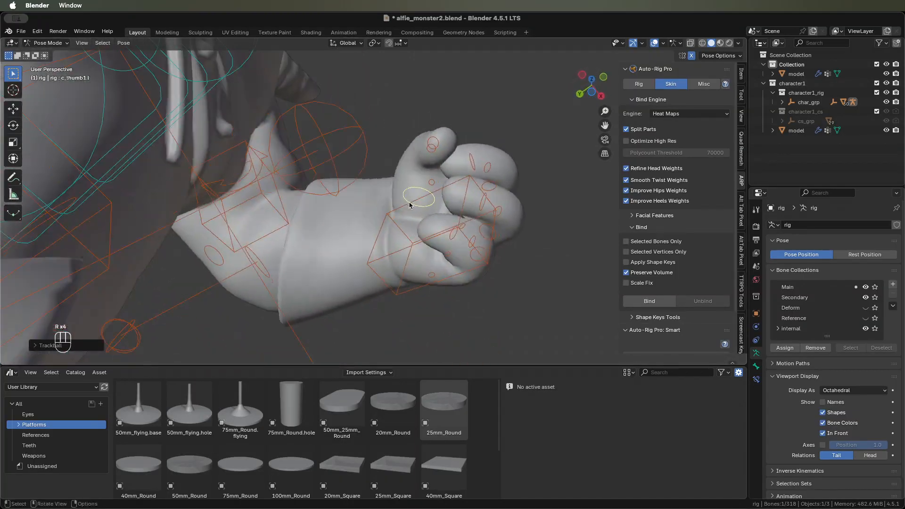
pyautogui.press('r')
pyautogui.press('r')
pyautogui.click(431, 198)
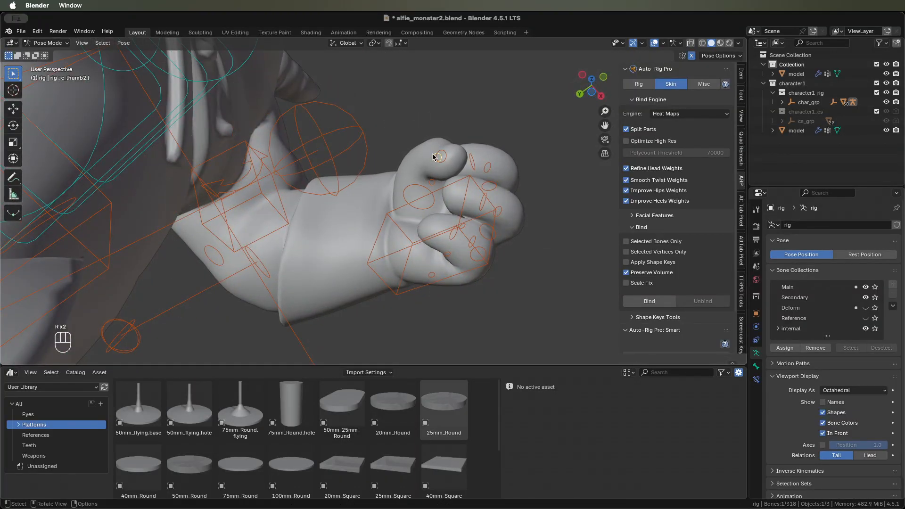
# Step: Trackball-rotate the left thumb's second controller to lay the thumb across the fist
pyautogui.press('r')
pyautogui.click(421, 171)
pyautogui.moveTo(420, 171); pyautogui.dragTo(432, 195, button='middle')
pyautogui.press('r')
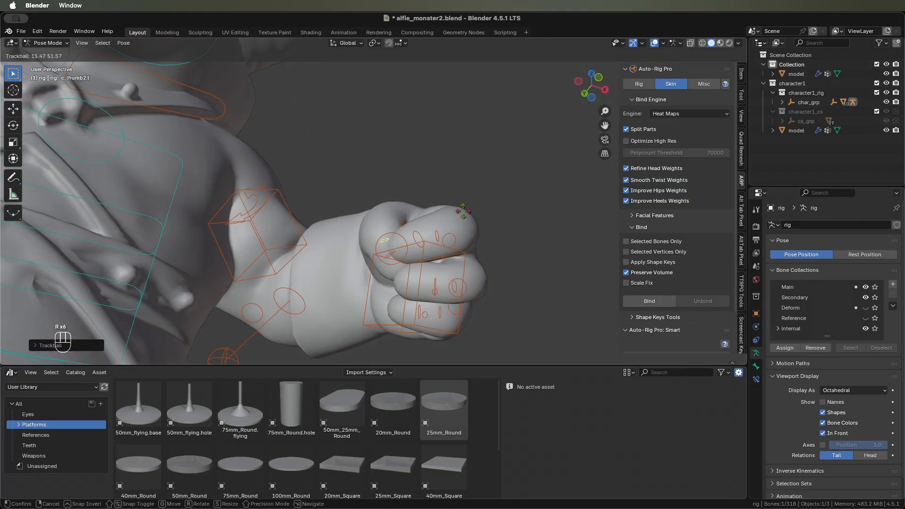
pyautogui.click(429, 220)
pyautogui.moveTo(418, 227); pyautogui.dragTo(369, 214, button='middle')
pyautogui.click(378, 246)
pyautogui.moveTo(379, 246); pyautogui.dragTo(334, 243, button='middle')
pyautogui.press('r')
pyautogui.press('Escape')
pyautogui.press('g')
pyautogui.press('Escape')
# Step: Rotate the left ring finger's base controller and shift another finger controller of the same hand
pyautogui.moveTo(414, 214); pyautogui.dragTo(374, 246, button='middle')
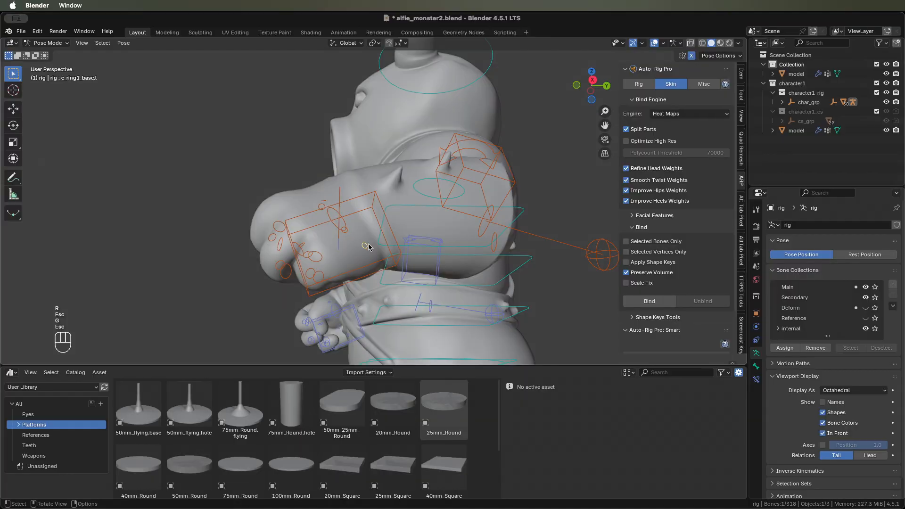
pyautogui.press('r')
pyautogui.click(367, 245)
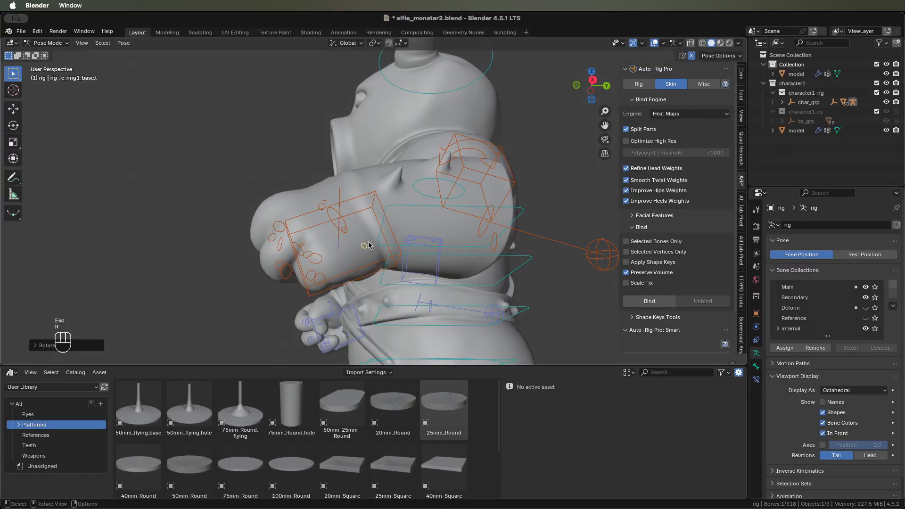
pyautogui.click(315, 258)
pyautogui.press('r')
pyautogui.press('Escape')
pyautogui.press('g')
pyautogui.click(311, 257)
# Step: Rotate two more controllers of the left hand to refine the closed fist
pyautogui.moveTo(313, 256); pyautogui.dragTo(472, 173, button='middle')
pyautogui.click(442, 205)
pyautogui.press('r')
pyautogui.click(431, 198)
pyautogui.moveTo(431, 198); pyautogui.dragTo(409, 198, button='middle')
pyautogui.click(451, 188)
pyautogui.press('r')
pyautogui.press('r')
pyautogui.click(434, 149)
pyautogui.press('r')
pyautogui.click(446, 137)
# Step: Move and rotate the left hand IK controller to position the fist beside the torso
pyautogui.click(429, 154)
pyautogui.hotkey('ctrl', 'Tab')
pyautogui.hotkey('ctrl', 'Tab')
pyautogui.press('g')
pyautogui.click(418, 192)
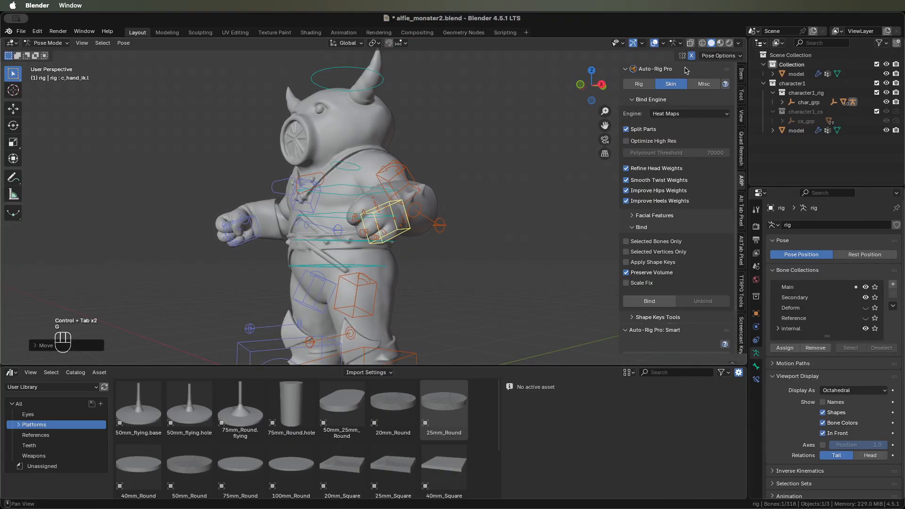
pyautogui.moveTo(476, 181); pyautogui.dragTo(384, 188, button='middle')
pyautogui.press('g')
pyautogui.click(414, 198)
pyautogui.press('r')
pyautogui.click(427, 187)
# Step: Trackball-rotate the right hand IK controller and move it up to raise the right arm
pyautogui.moveTo(427, 187); pyautogui.dragTo(454, 224, button='middle')
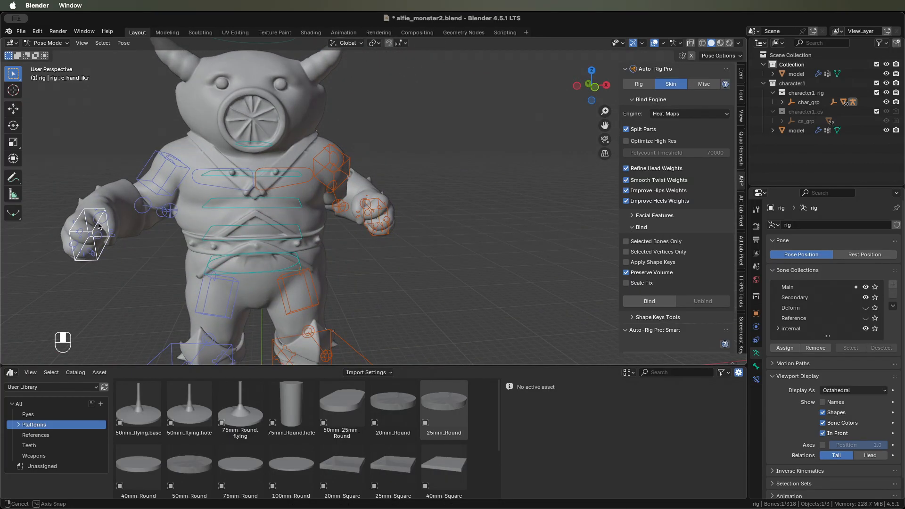
pyautogui.moveTo(99, 228); pyautogui.dragTo(105, 221, button='middle')
pyautogui.press('r')
pyautogui.press('r')
pyautogui.click(132, 125)
pyautogui.press('g')
pyautogui.click(143, 40)
# Step: Rotate the raised right hand from several angles to orient its fist
pyautogui.moveTo(210, 263); pyautogui.dragTo(290, 209, button='middle')
pyautogui.press('r')
pyautogui.click(260, 242)
pyautogui.moveTo(260, 241); pyautogui.dragTo(338, 159, button='middle')
pyautogui.press('r')
pyautogui.click(438, 174)
# Step: Rotate the right arm's pose further and shift it to refine the raised fist
pyautogui.press('r')
pyautogui.press('r')
pyautogui.press('Escape')
pyautogui.press('r')
pyautogui.click(210, 103)
pyautogui.press('g')
pyautogui.moveTo(210, 104); pyautogui.dragTo(246, 215, button='middle')
pyautogui.click(143, 104)
# Step: Move and rotate further upper-body controllers to balance the pose around the raised right arm
pyautogui.press('g')
pyautogui.click(300, 119)
pyautogui.press('r')
pyautogui.click(444, 145)
pyautogui.press('g')
pyautogui.click(452, 150)
pyautogui.press('g')
pyautogui.click(405, 215)
pyautogui.press('r')
pyautogui.click(395, 225)
pyautogui.press('g')
pyautogui.click(399, 226)
# Step: Widen the stance by moving a foot IK controller along X, rotating about Z and repositioning freely
pyautogui.keyDown('shift'); pyautogui.moveTo(231, 318); pyautogui.dragTo(251, 264, button='middle'); pyautogui.keyUp('shift')
pyautogui.click(258, 235)
pyautogui.press('g')
pyautogui.press('x')
pyautogui.click(236, 267)
pyautogui.press('r')
pyautogui.press('z')
pyautogui.click(380, 236)
pyautogui.press('g')
pyautogui.click(371, 227)
# Step: Move the right foot IK controller forward along Y and vertically along Z, then adjust both feet's height
pyautogui.moveTo(370, 227); pyautogui.dragTo(259, 225, button='middle')
pyautogui.click(319, 191)
pyautogui.press('g')
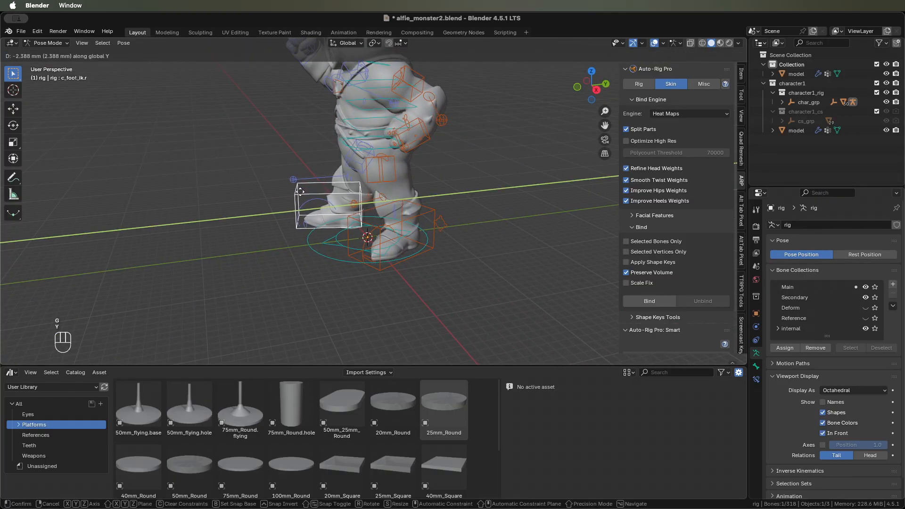
pyautogui.click(301, 191)
pyautogui.press('g')
pyautogui.click(305, 197)
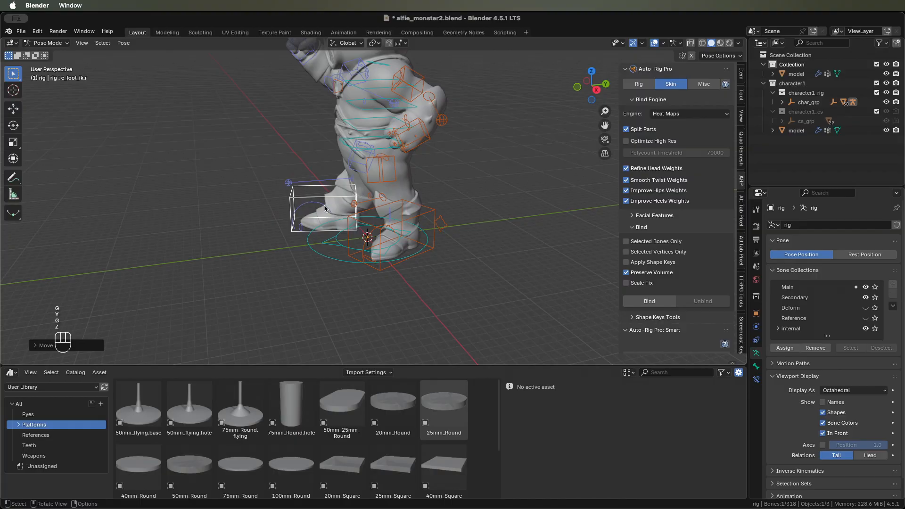
pyautogui.press('g')
pyautogui.press('z')
pyautogui.click(400, 215)
pyautogui.moveTo(401, 215); pyautogui.dragTo(468, 217, button='middle')
pyautogui.scroll(1, 290, 156)
pyautogui.scroll(1, 291, 156)
pyautogui.keyDown('shift'); pyautogui.moveTo(333, 155); pyautogui.dragTo(394, 194, button='middle'); pyautogui.keyUp('shift')
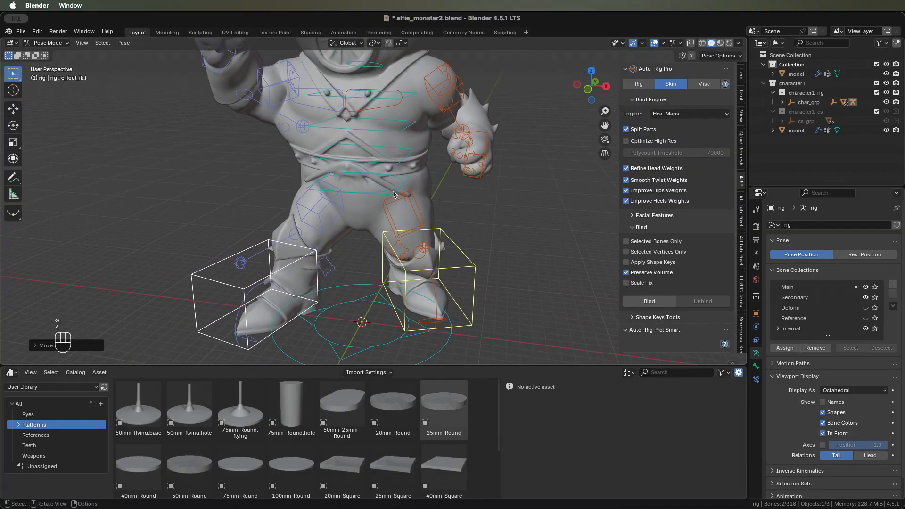
pyautogui.press('g')
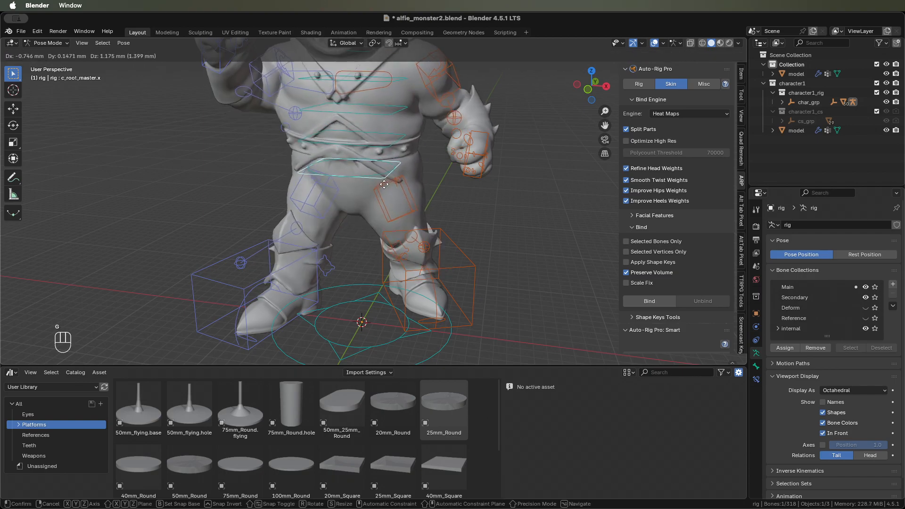
pyautogui.press('Escape')
pyautogui.moveTo(390, 213); pyautogui.dragTo(354, 186, button='middle')
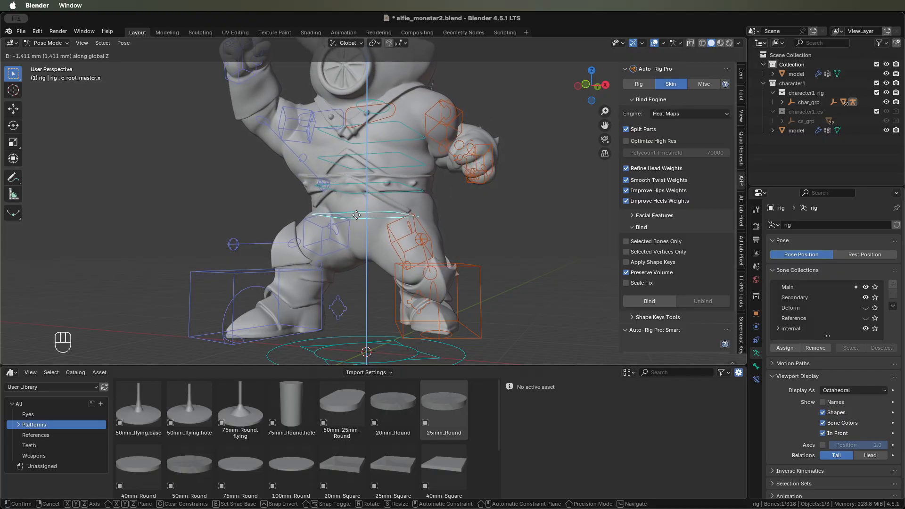
pyautogui.press('Escape')
# Step: Clear the user transforms of both foot IK controllers
pyautogui.moveTo(446, 257); pyautogui.dragTo(323, 261, button='middle')
pyautogui.click(258, 281)
pyautogui.rightClick(430, 264)
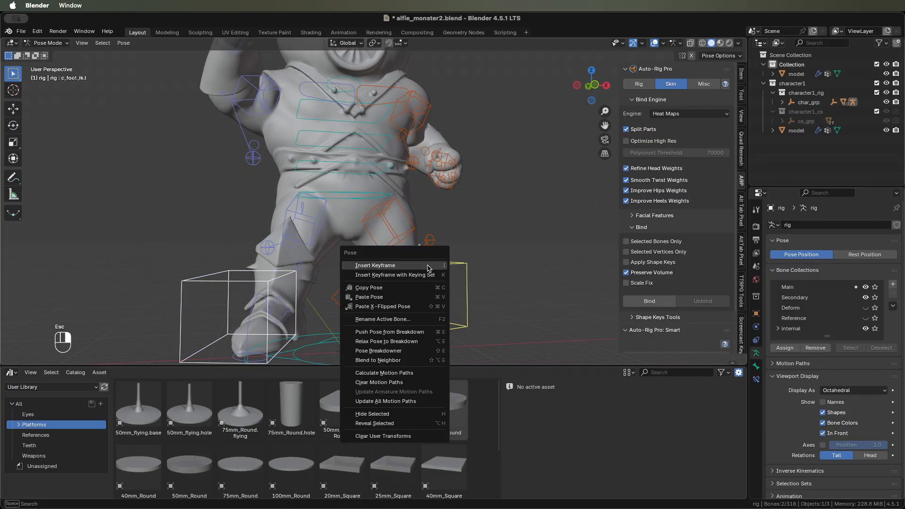
pyautogui.click(407, 435)
# Step: Lower the root master controller at the hips by about 1.4 mm along Z
pyautogui.click(328, 190)
pyautogui.press('g')
pyautogui.press('z')
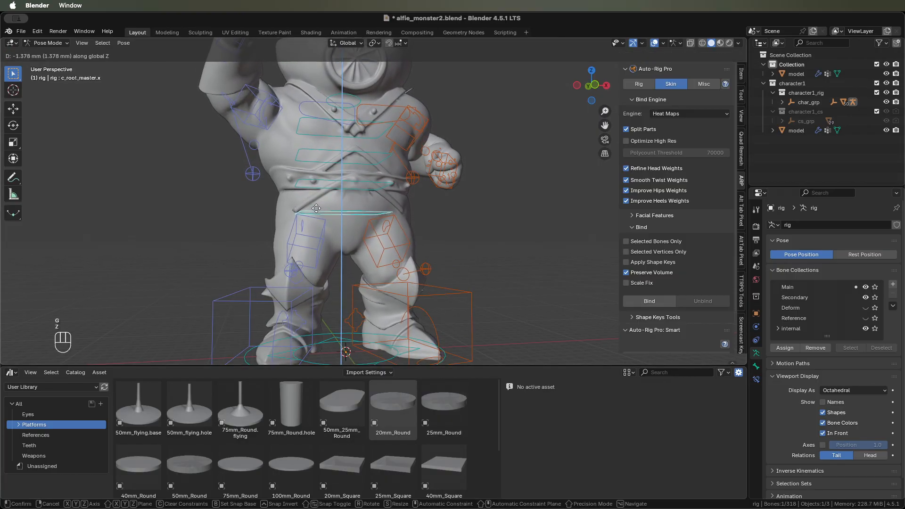
pyautogui.click(317, 207)
# Step: Raise the root master controller along Z, then lower it again to set the hip height
pyautogui.moveTo(316, 207); pyautogui.dragTo(443, 188, button='middle')
pyautogui.press('g')
pyautogui.press('z')
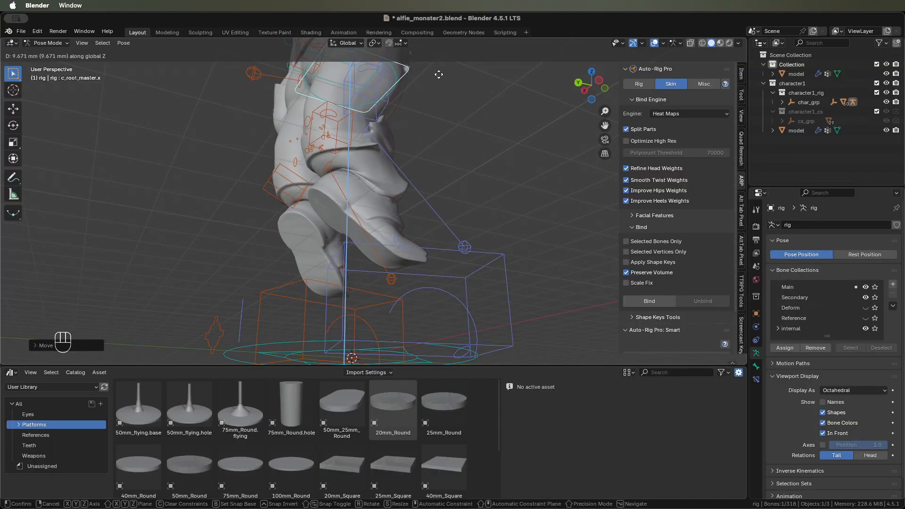
pyautogui.click(428, 143)
pyautogui.moveTo(443, 145); pyautogui.dragTo(388, 165, button='middle')
pyautogui.press('g')
pyautogui.press('z')
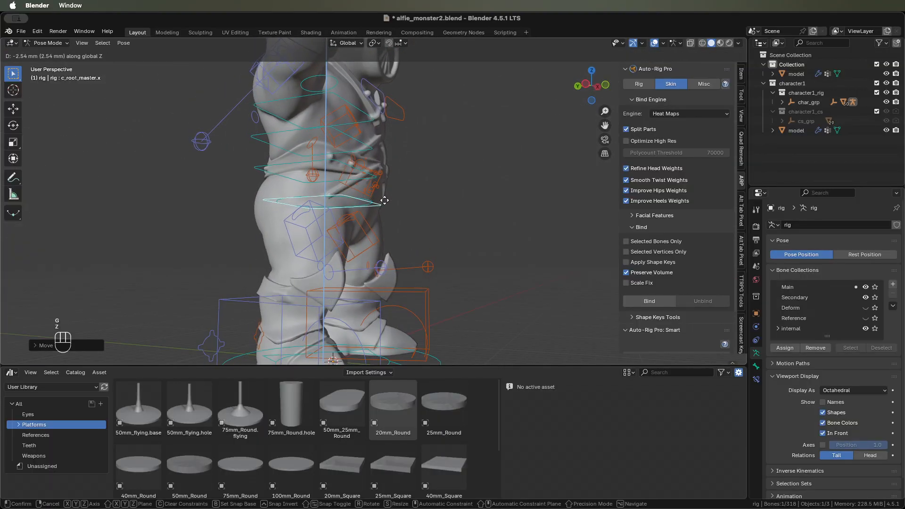
pyautogui.click(384, 206)
# Step: Move the right foot IK controller forward along Y and outward along X to widen the stance
pyautogui.moveTo(384, 207); pyautogui.dragTo(246, 289, button='middle')
pyautogui.scroll(-3, 305, 244)
pyautogui.scroll(3, 296, 279)
pyautogui.click(296, 279)
pyautogui.press('g')
pyautogui.press('y')
pyautogui.click(266, 302)
pyautogui.press('g')
pyautogui.press('x')
pyautogui.click(247, 283)
# Step: Move the left foot IK controller along Y and rotate it about 31° around global Z
pyautogui.click(443, 309)
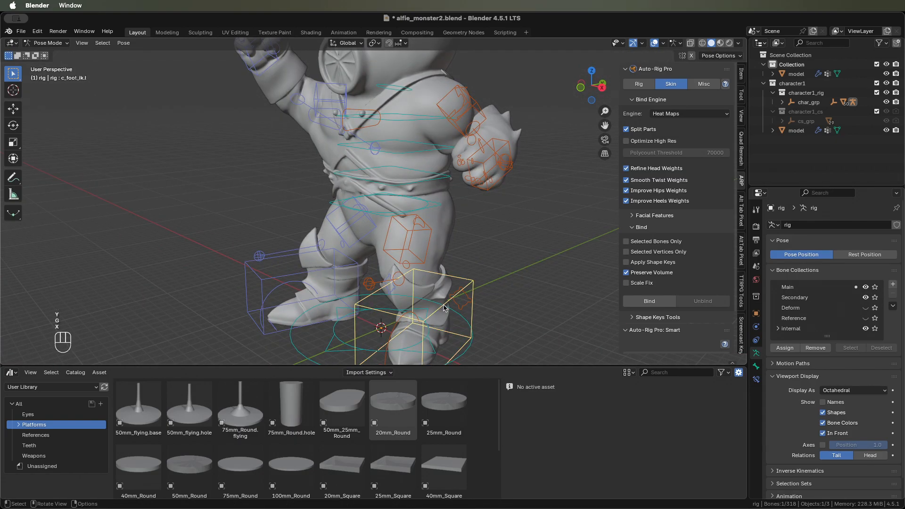
pyautogui.press('g')
pyautogui.press('y')
pyautogui.click(442, 299)
pyautogui.press('r')
pyautogui.press('z')
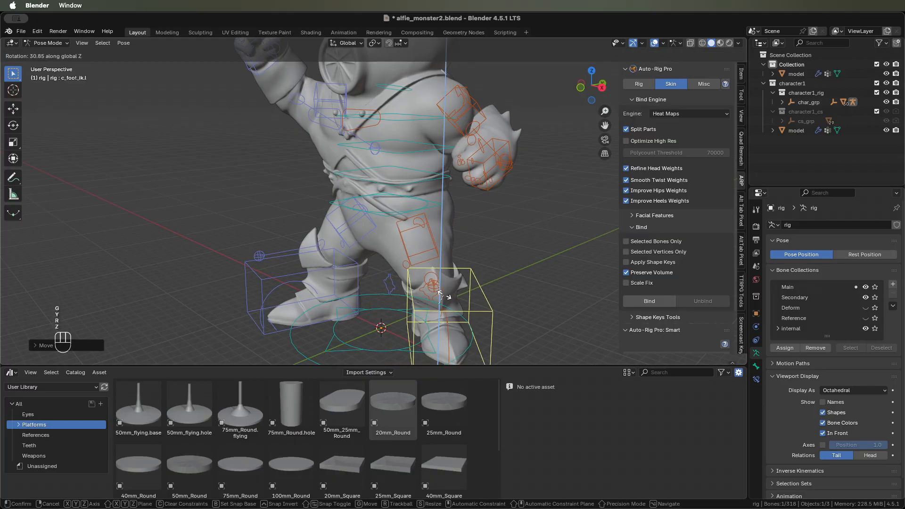
pyautogui.click(442, 297)
# Step: Adjust the height of the right foot IK controller along Z
pyautogui.moveTo(442, 296); pyautogui.dragTo(282, 311, button='middle')
pyautogui.click(262, 315)
pyautogui.press('g')
pyautogui.press('z')
pyautogui.click(265, 317)
# Step: Rotate the root master controller at the hips about 9.5° around global Z
pyautogui.click(301, 212)
pyautogui.press('r')
pyautogui.press('z')
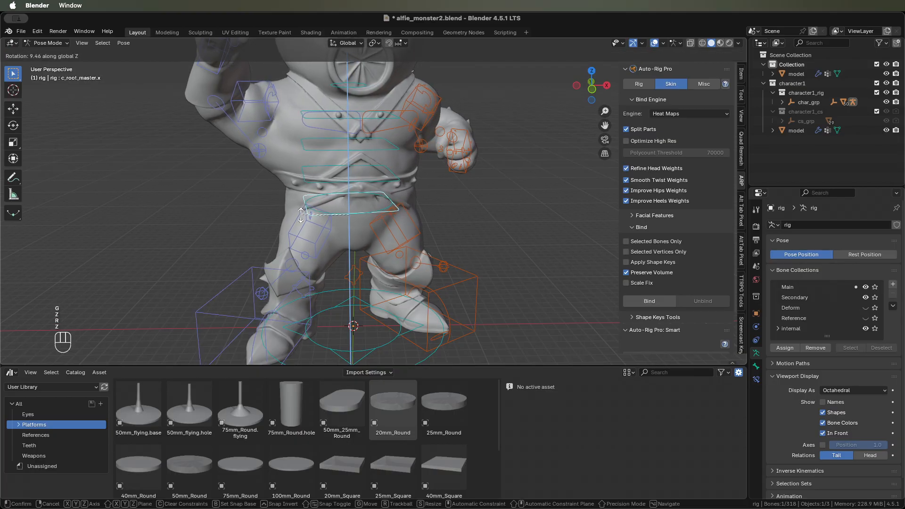
pyautogui.click(303, 214)
# Step: Try shifting the right shoulder controller about 0.5 mm along X, then along Y, and turning it around Z
pyautogui.keyDown('ctrl'); pyautogui.moveTo(293, 160); pyautogui.dragTo(271, 180, button='middle'); pyautogui.keyUp('ctrl')
pyautogui.click(333, 155)
pyautogui.press('g')
pyautogui.press('x')
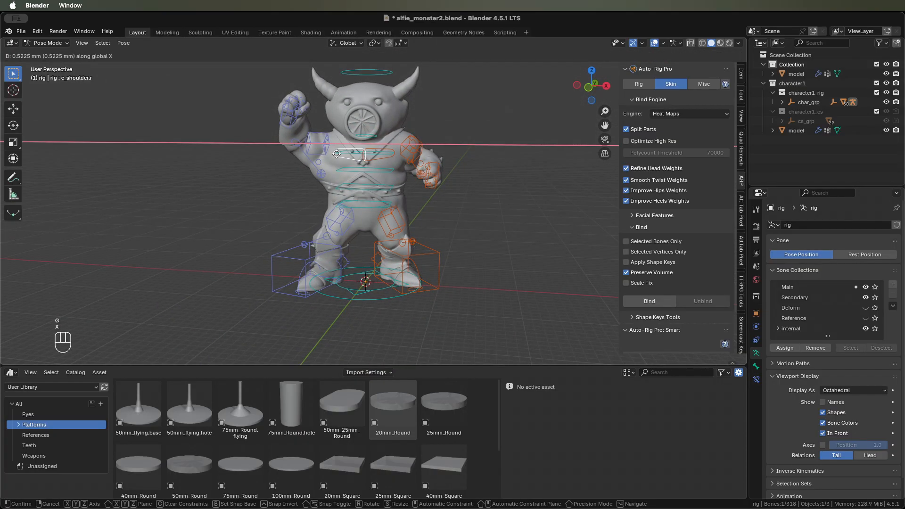
pyautogui.click(337, 154)
pyautogui.moveTo(336, 154); pyautogui.dragTo(292, 179, button='middle')
pyautogui.press('g')
pyautogui.press('y')
pyautogui.click(483, 151)
pyautogui.press('g')
pyautogui.press('y')
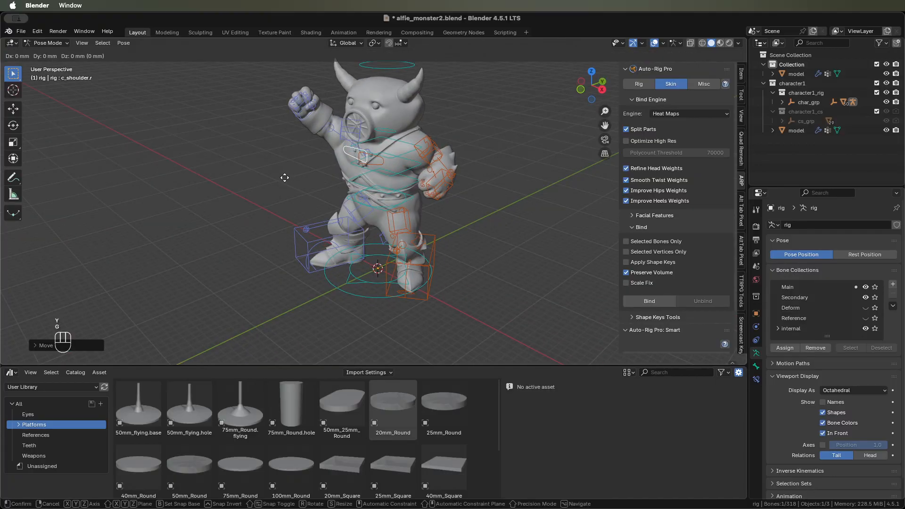
pyautogui.press('r')
pyautogui.press('z')
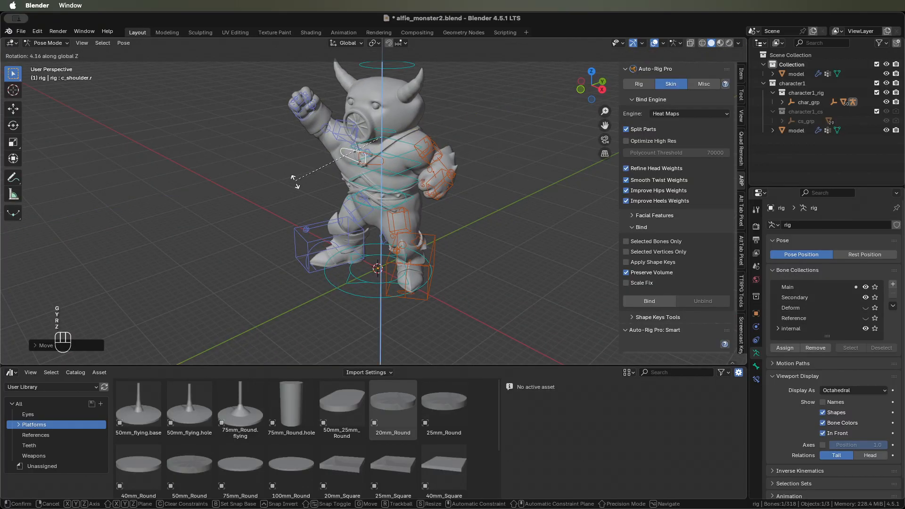
pyautogui.press('Escape')
# Step: Try a free move and rotation at the right shoulder, then clear the right shoulder controller's user transforms
pyautogui.moveTo(319, 176); pyautogui.dragTo(319, 134, button='middle')
pyautogui.click(312, 139)
pyautogui.press('g')
pyautogui.click(319, 137)
pyautogui.press('r')
pyautogui.click(353, 128)
pyautogui.click(333, 126)
pyautogui.rightClick(333, 126)
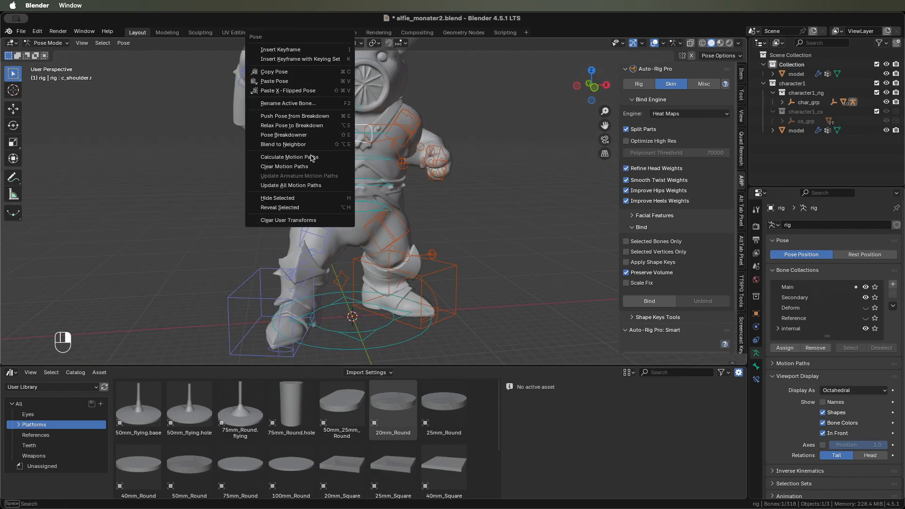
pyautogui.click(288, 220)
pyautogui.moveTo(288, 220); pyautogui.dragTo(377, 147, button='middle')
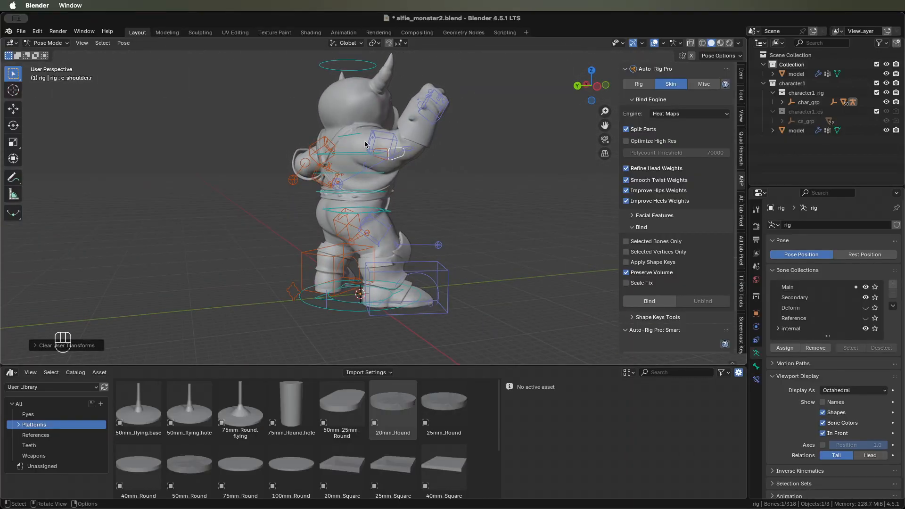
pyautogui.keyDown('alt'); pyautogui.click(365, 144); pyautogui.keyUp('alt')
pyautogui.click(365, 194)
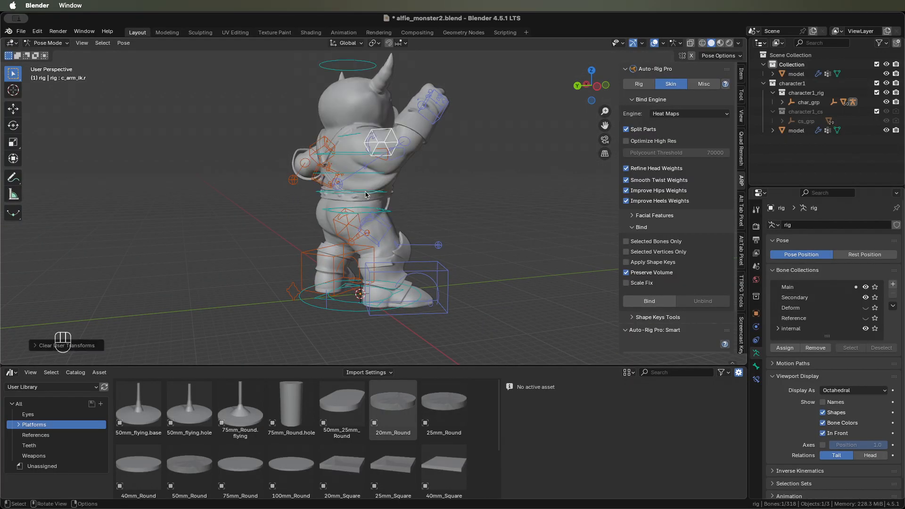
pyautogui.click(375, 140)
pyautogui.press('g')
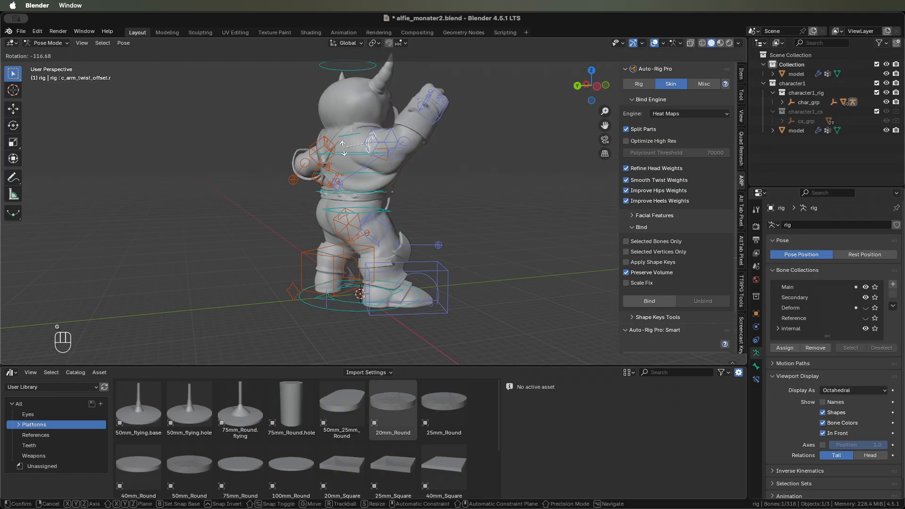
pyautogui.press('Escape')
# Step: Reposition the right arm pole controller to redirect the raised arm's elbow, adjusting it from behind and from the front
pyautogui.moveTo(372, 175); pyautogui.dragTo(355, 184, button='middle')
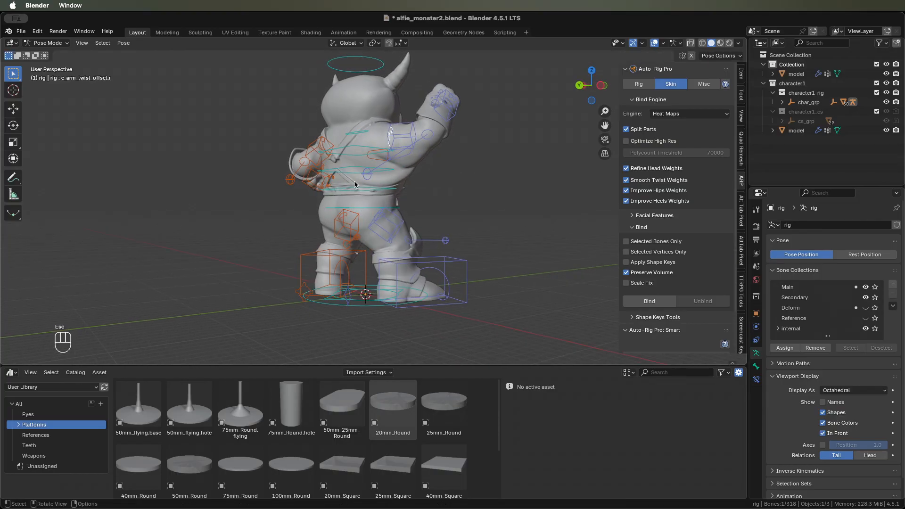
pyautogui.press('g')
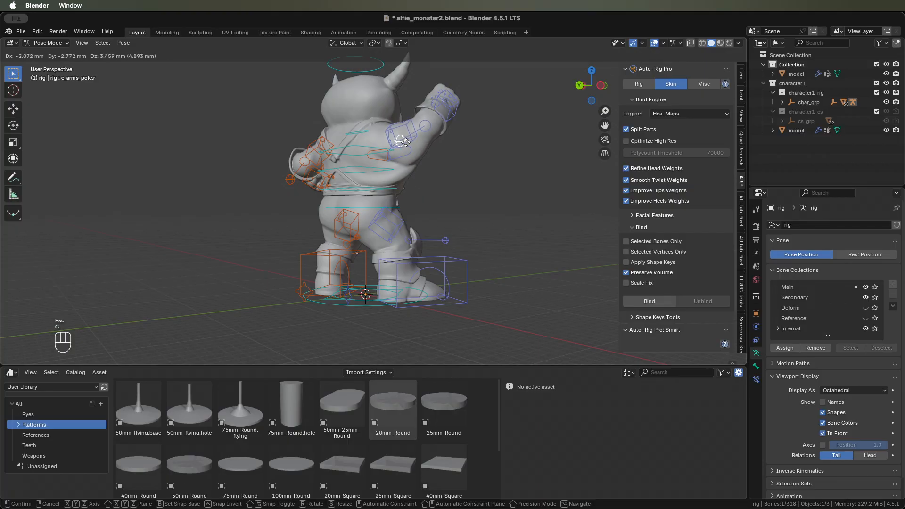
pyautogui.click(419, 182)
pyautogui.moveTo(419, 182); pyautogui.dragTo(270, 157, button='middle')
pyautogui.press('g')
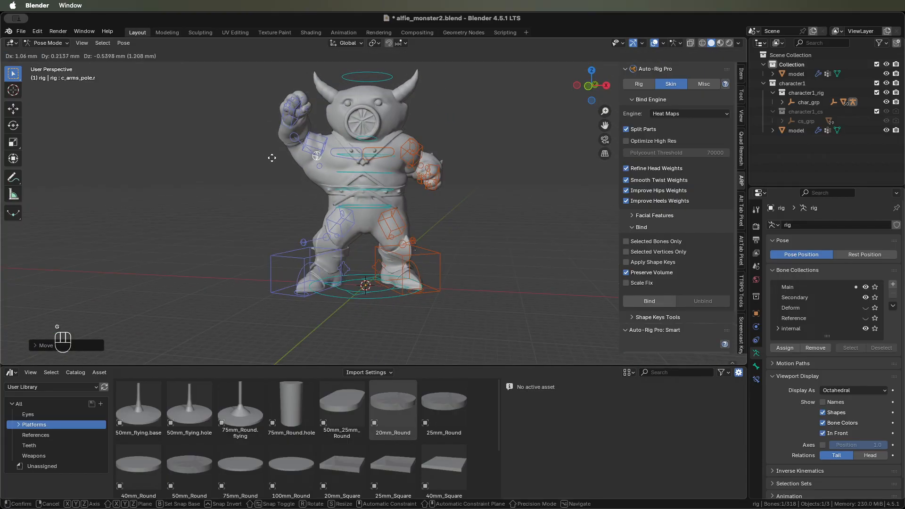
pyautogui.click(261, 158)
# Step: Shift the right shoulder controller inward by about 0.7 mm in the front view
pyautogui.click(339, 156)
pyautogui.press('g')
pyautogui.press('Escape')
pyautogui.press('g')
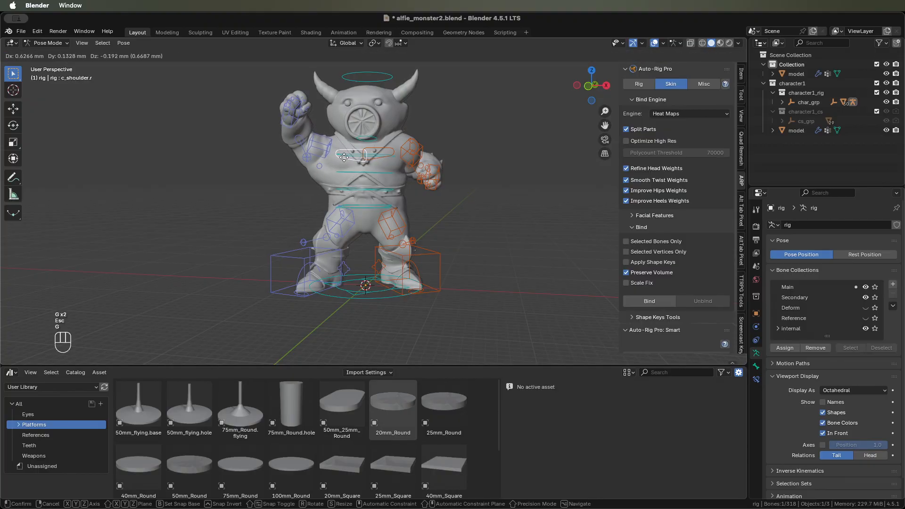
pyautogui.click(344, 157)
# Step: Move and rotate the left hand controller from the side, then fine-tune its position
pyautogui.moveTo(344, 157); pyautogui.dragTo(207, 188, button='middle')
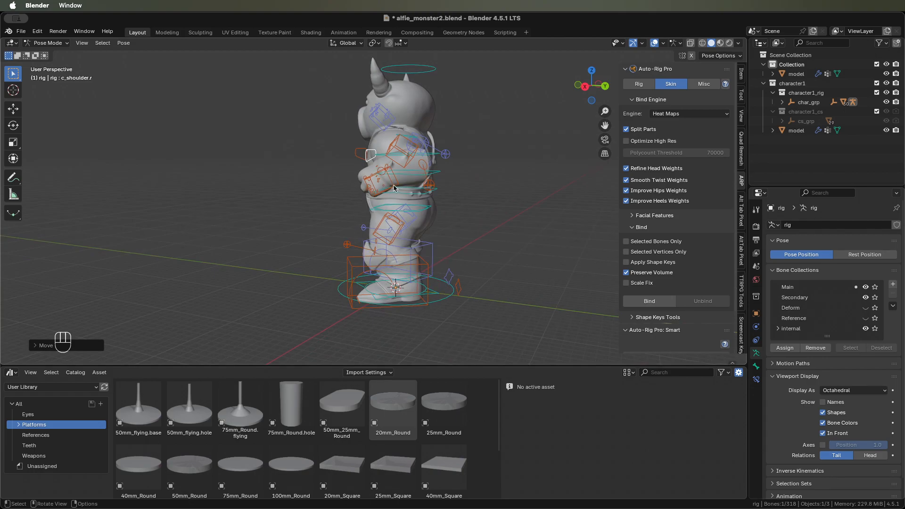
pyautogui.click(395, 184)
pyautogui.press('g')
pyautogui.click(401, 188)
pyautogui.moveTo(400, 188); pyautogui.dragTo(390, 220, button='middle')
pyautogui.press('r')
pyautogui.click(457, 186)
pyautogui.press('g')
pyautogui.click(401, 208)
# Step: Rotate the left foot controller freely to angle the foot
pyautogui.click(383, 263)
pyautogui.press('r')
pyautogui.press('Escape')
pyautogui.press('r')
pyautogui.click(374, 275)
# Step: Move the right foot IK controller along Y and X, then turn it around global Z
pyautogui.moveTo(375, 275); pyautogui.dragTo(537, 248, button='middle')
pyautogui.click(310, 255)
pyautogui.press('g')
pyautogui.press('y')
pyautogui.click(309, 255)
pyautogui.press('g')
pyautogui.press('x')
pyautogui.click(318, 256)
pyautogui.press('r')
pyautogui.press('x')
pyautogui.press('Escape')
pyautogui.press('r')
pyautogui.press('z')
pyautogui.click(344, 257)
# Step: Rotate the hip controller slightly around global X to lean the body
pyautogui.moveTo(360, 259); pyautogui.dragTo(280, 214, button='middle')
pyautogui.click(334, 214)
pyautogui.press('r')
pyautogui.press('x')
pyautogui.click(333, 211)
# Step: Reposition the raised right hand controller along Y and then along X
pyautogui.click(295, 131)
pyautogui.moveTo(295, 131); pyautogui.dragTo(358, 143, button='middle')
pyautogui.press('g')
pyautogui.press('y')
pyautogui.click(360, 145)
pyautogui.press('g')
pyautogui.press('x')
pyautogui.press('y')
pyautogui.press('Escape')
pyautogui.press('g')
pyautogui.moveTo(359, 146); pyautogui.dragTo(368, 165, button='middle')
pyautogui.press('y')
pyautogui.click(396, 158)
pyautogui.press('g')
pyautogui.press('x')
pyautogui.click(323, 158)
# Step: Tilt the head controller sideways and rotate it around global X
pyautogui.click(361, 90)
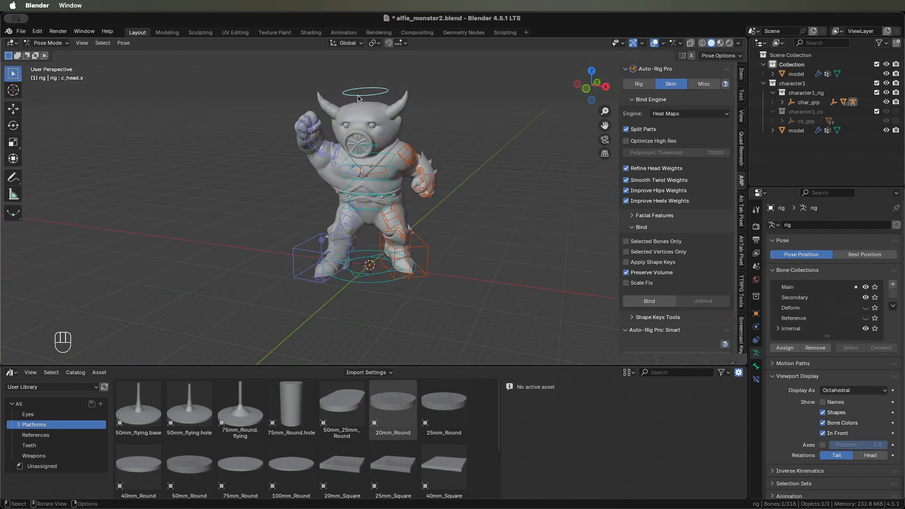
pyautogui.press('r')
pyautogui.press('r')
pyautogui.press('Escape')
pyautogui.press('r')
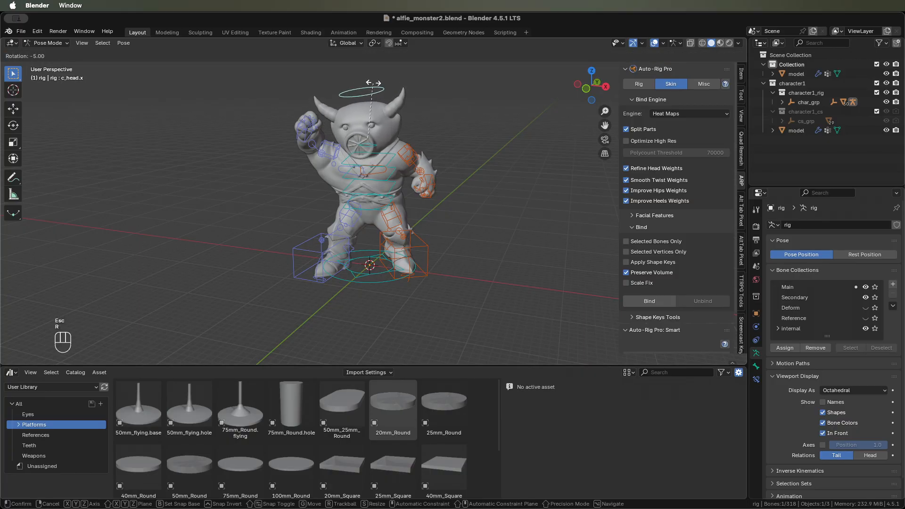
pyautogui.moveTo(339, 85); pyautogui.dragTo(395, 124, button='middle')
pyautogui.press('x')
pyautogui.click(295, 90)
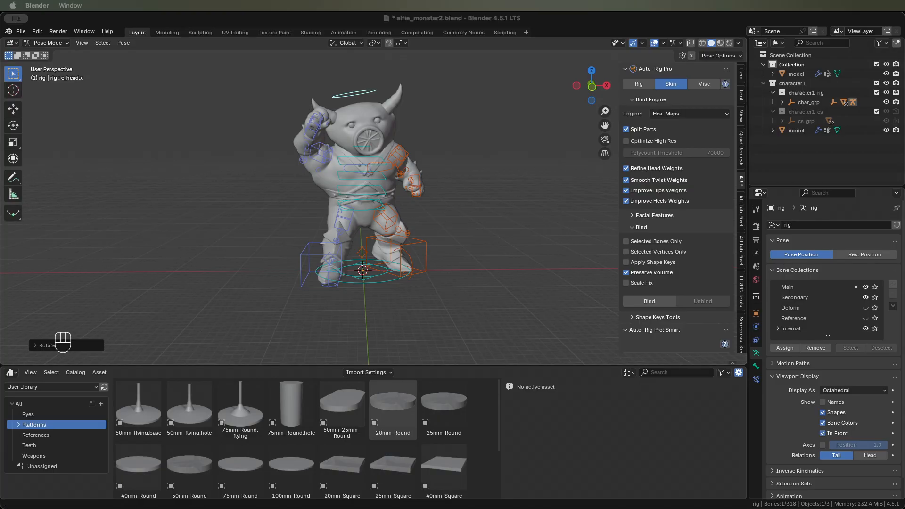
pyautogui.press('r')
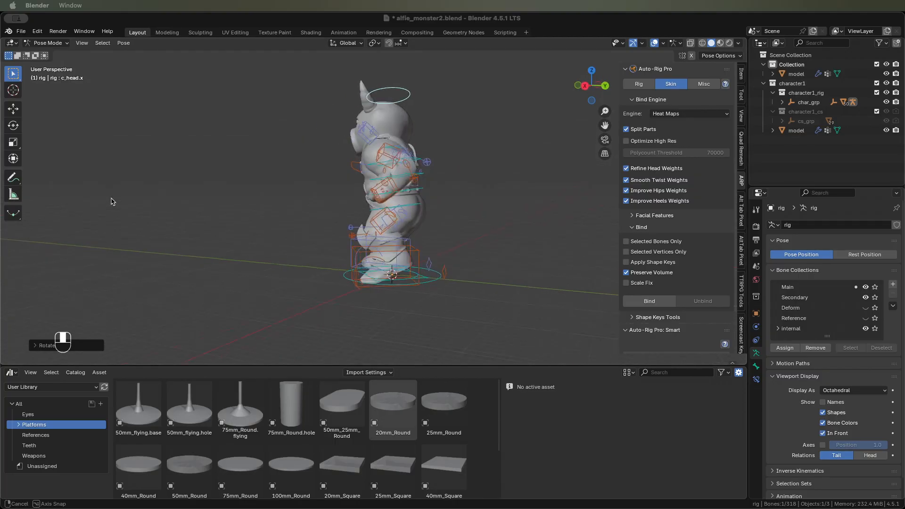
pyautogui.moveTo(255, 209); pyautogui.dragTo(206, 209, button='middle')
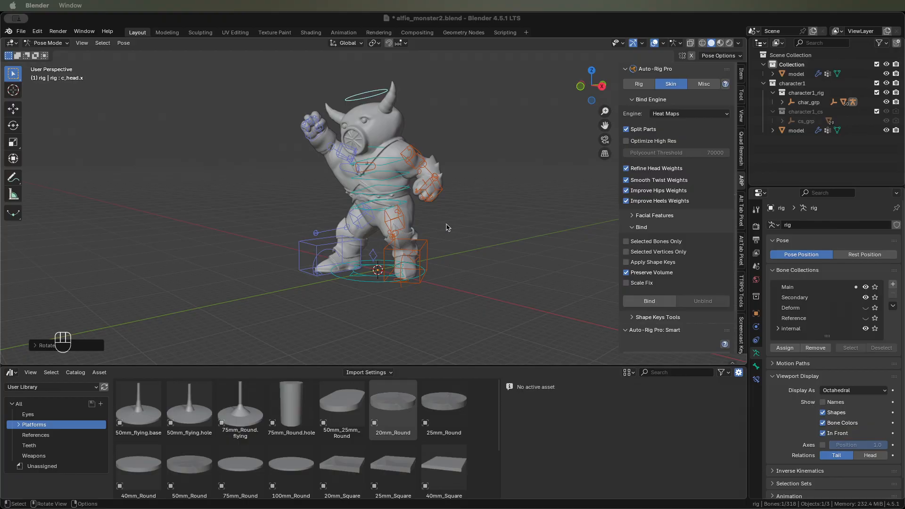
# Step: In Object Mode, disable the model's rig modifier in the viewport and isolate the model in local view
pyautogui.click(411, 212)
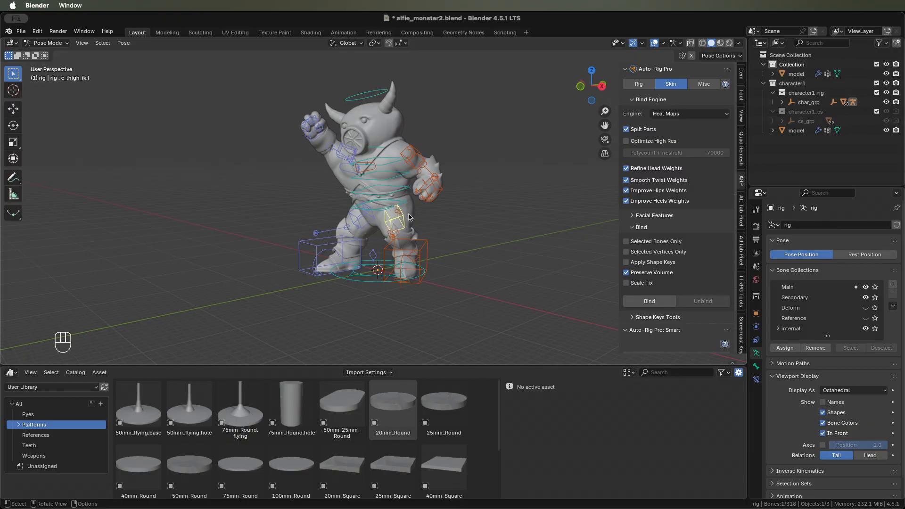
pyautogui.hotkey('ctrl', 'Tab')
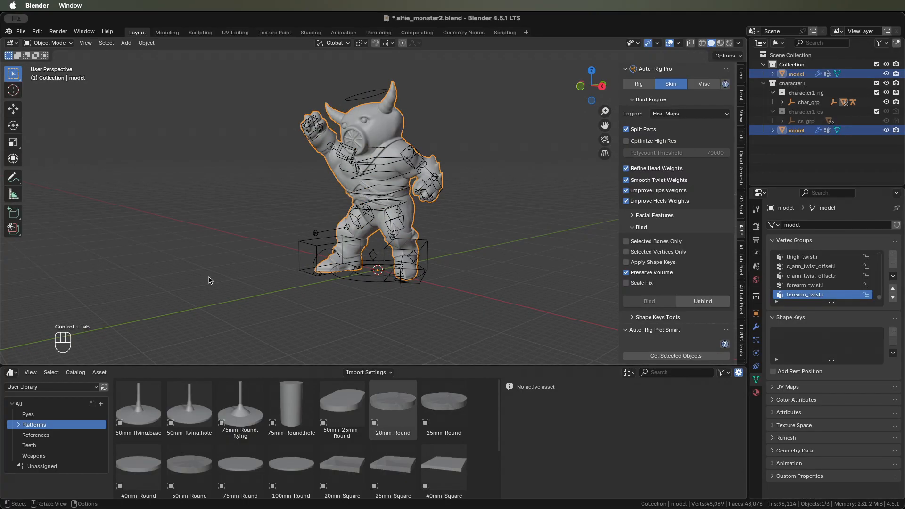
pyautogui.click(754, 326)
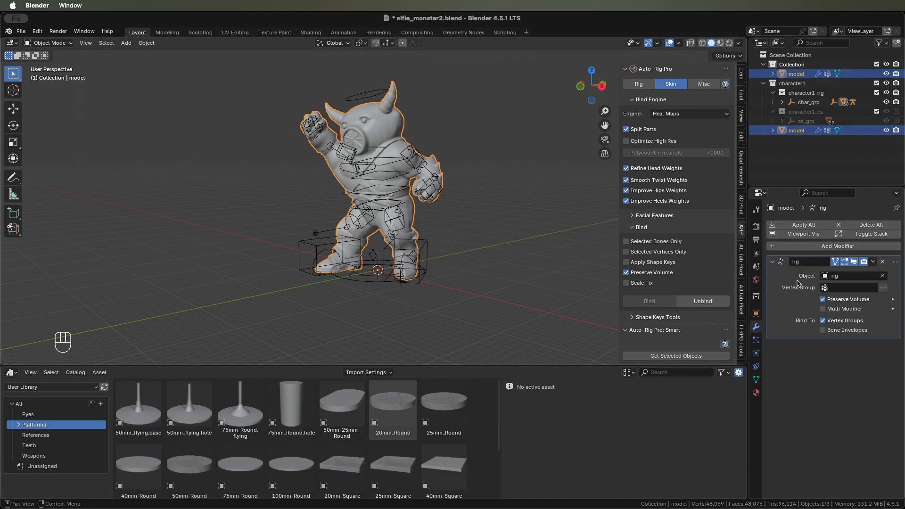
pyautogui.click(854, 263)
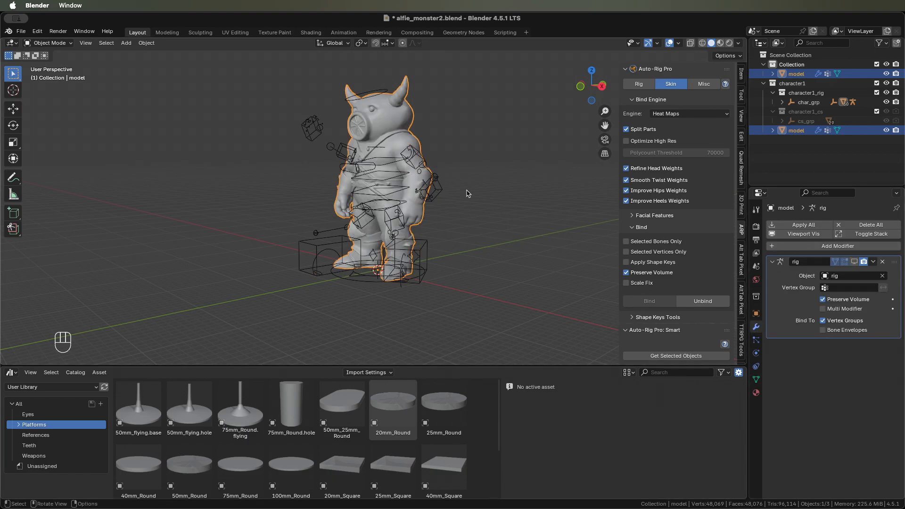
pyautogui.press('/')
# Step: Add a Multiresolution modifier to the model and subdivide it to level 2
pyautogui.click(823, 246)
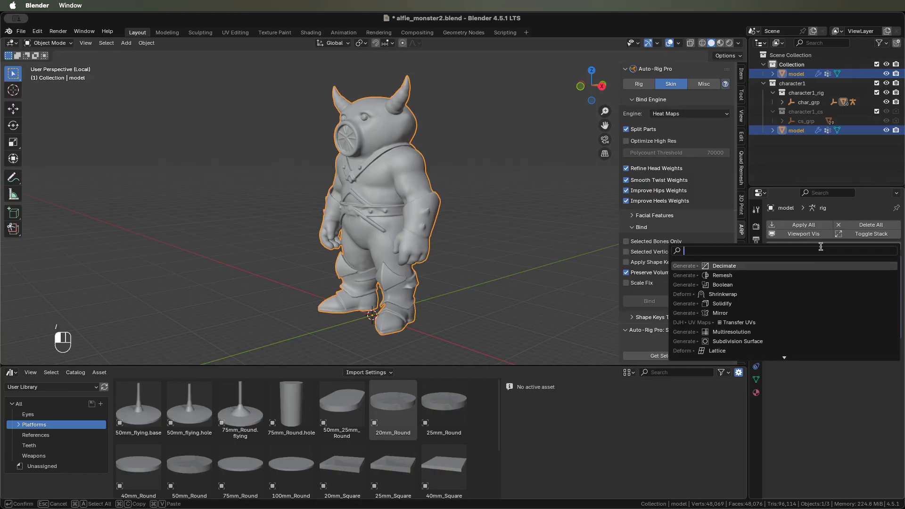
pyautogui.click(732, 331)
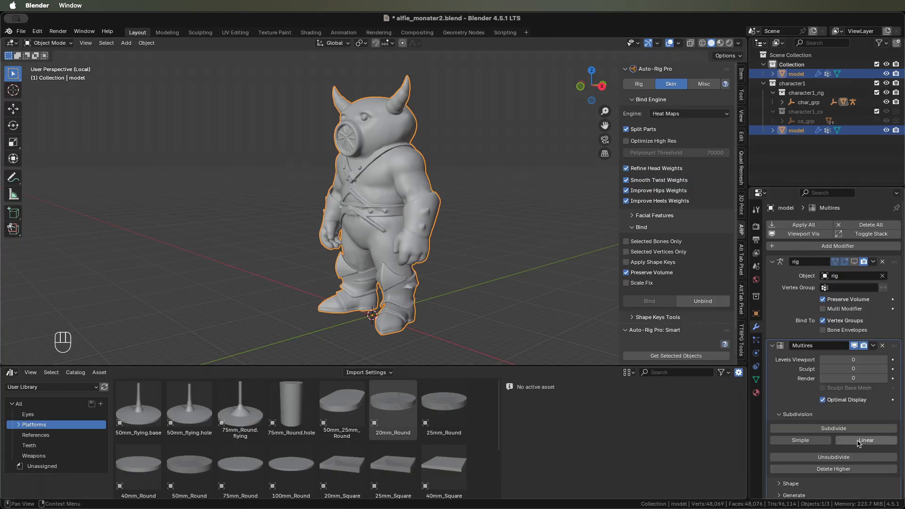
pyautogui.click(833, 427)
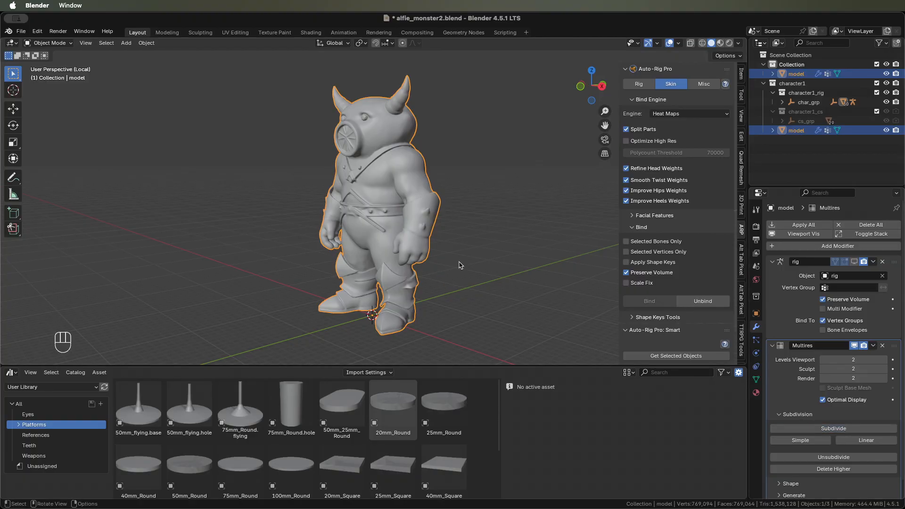
pyautogui.moveTo(418, 260)
pyautogui.mouseDown(button='middle')
pyautogui.moveTo(503, 262)
pyautogui.moveTo(415, 248)
pyautogui.mouseUp(button='middle')
pyautogui.scroll(3, 420, 248)
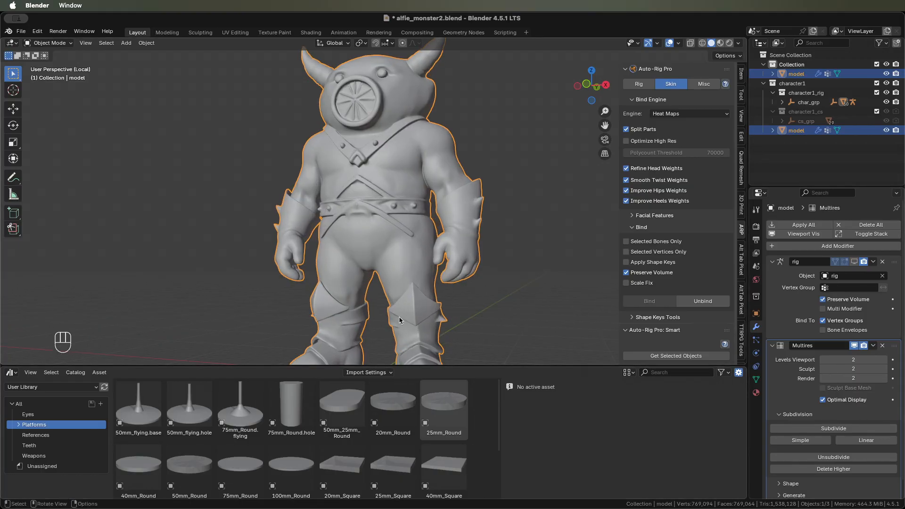
# Step: Switch the model to Sculpt Mode and save the file
pyautogui.hotkey('ctrl', 'Tab')
pyautogui.click(414, 293)
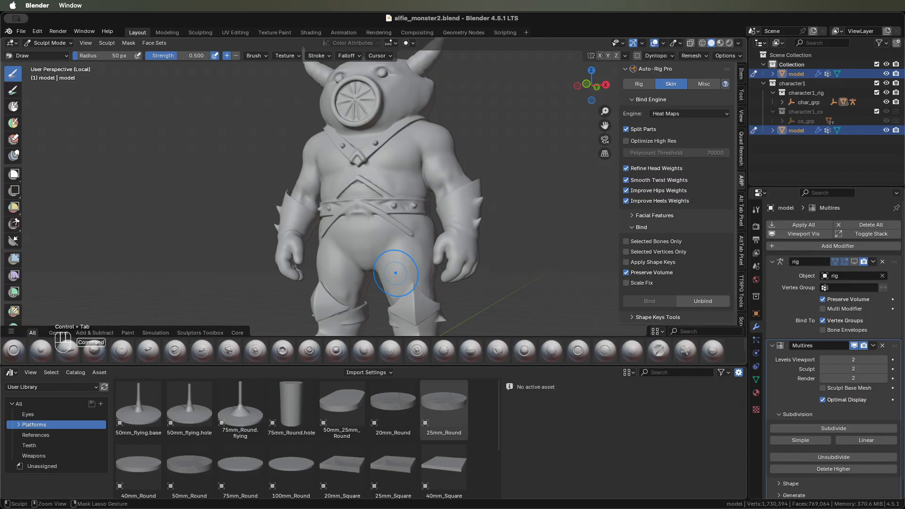
pyautogui.press('super+s')
# Step: Sculpt mirrored creases under the chest muscles using the Crease Skin brush at a 60 px radius
pyautogui.scroll(6, 391, 188)
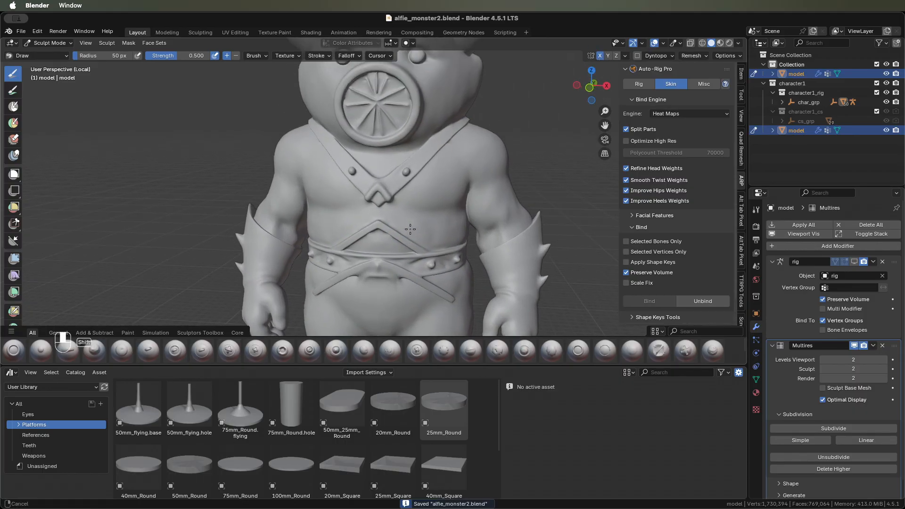
pyautogui.press('q')
pyautogui.click(398, 216)
pyautogui.moveTo(398, 215); pyautogui.dragTo(404, 196, button='middle')
pyautogui.press('f')
pyautogui.moveTo(459, 219); pyautogui.dragTo(489, 213)
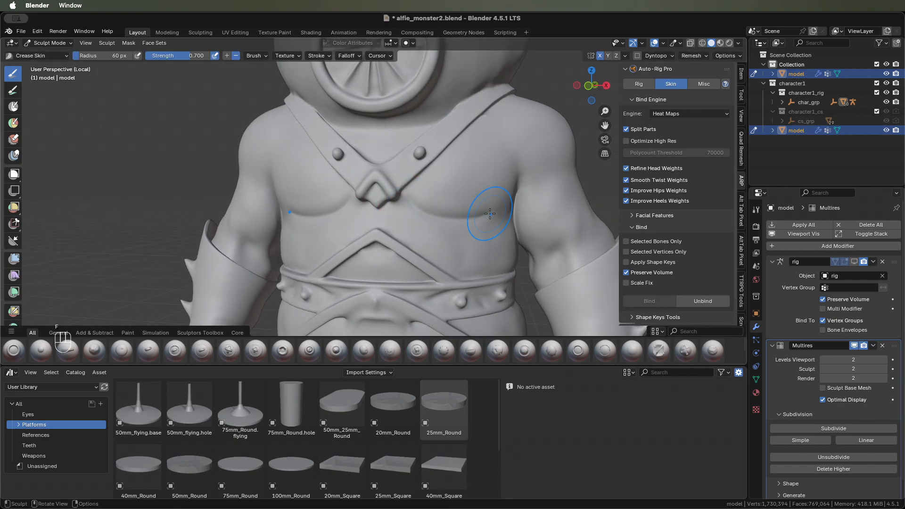
# Step: Refine the inner crease below the chest muscles and crease the abdomen just above the belt
pyautogui.moveTo(484, 206); pyautogui.dragTo(414, 191, button='middle')
pyautogui.moveTo(399, 201); pyautogui.dragTo(426, 205)
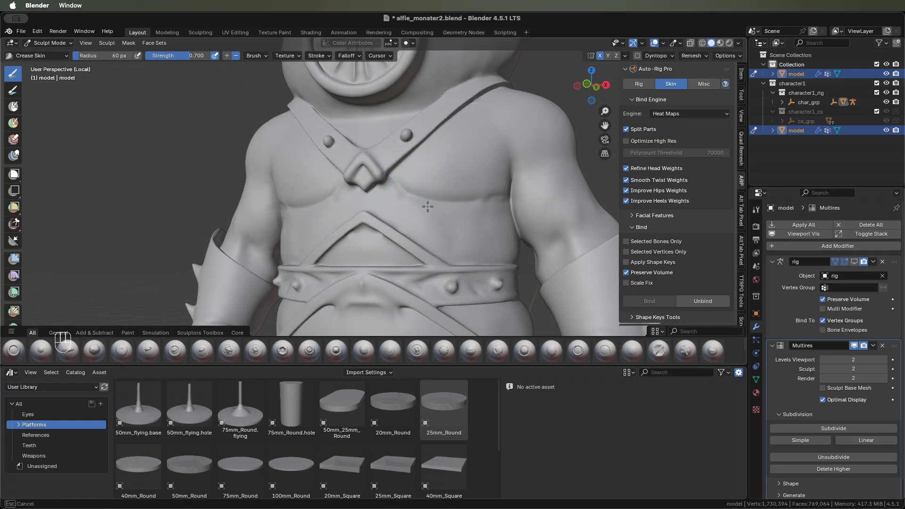
pyautogui.moveTo(450, 258); pyautogui.dragTo(448, 262)
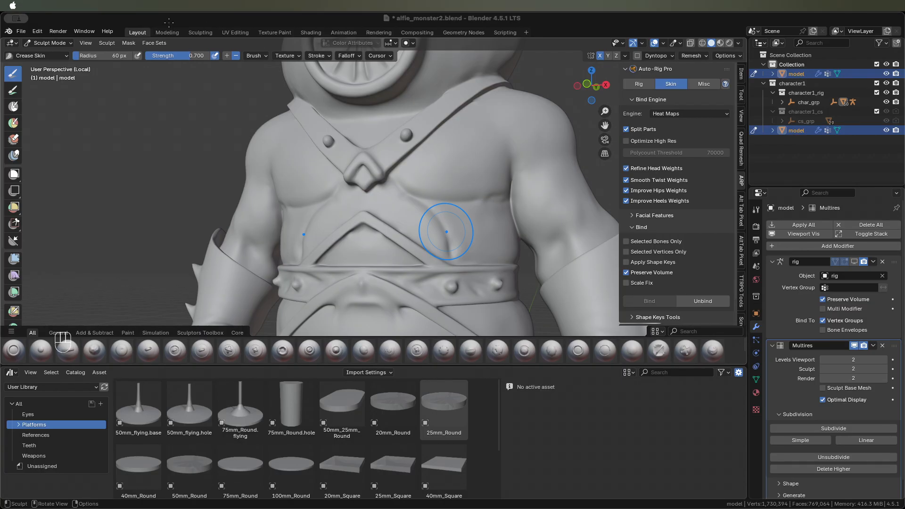
pyautogui.click(238, 103)
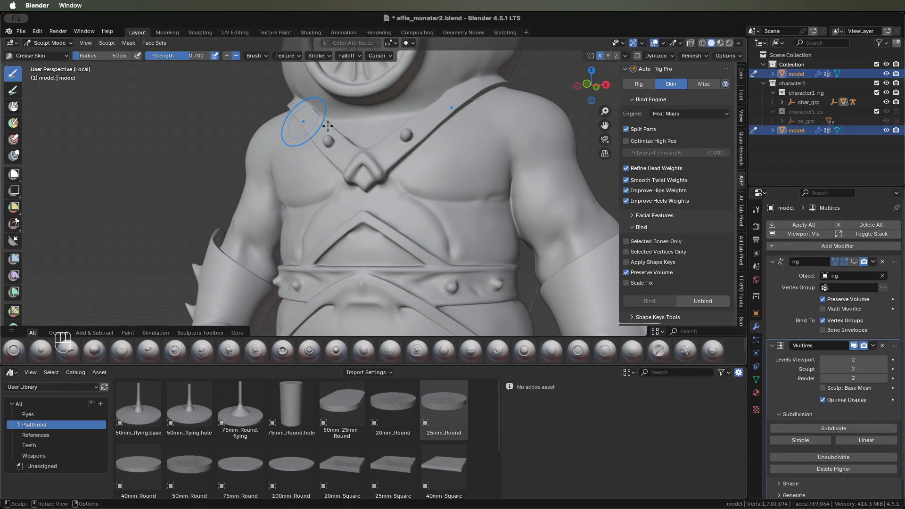
pyautogui.moveTo(416, 149); pyautogui.dragTo(382, 218, button='middle')
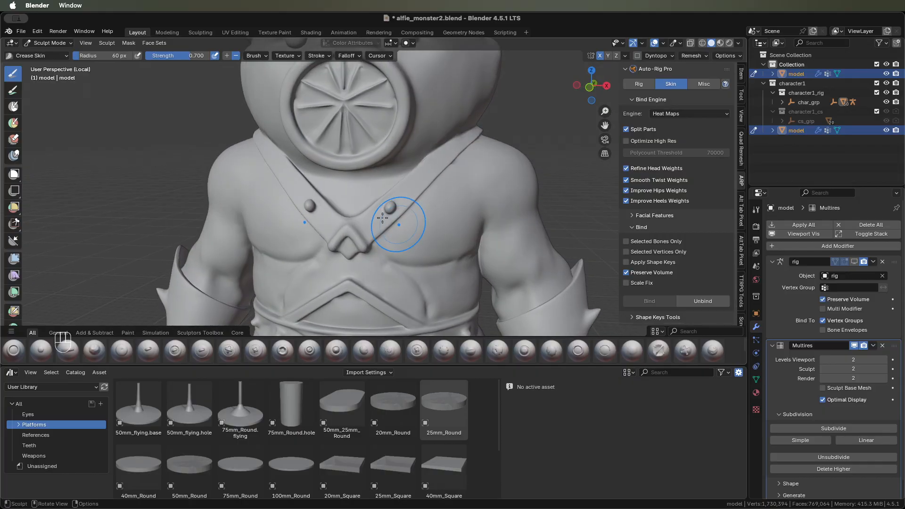
# Step: Crease the skin and straps around the diamond-shaped clasp on the chest with the Crease Skin brush
pyautogui.moveTo(357, 222)
pyautogui.mouseDown()
pyautogui.moveTo(368, 239)
pyautogui.moveTo(359, 220)
pyautogui.mouseUp()
pyautogui.moveTo(359, 226); pyautogui.dragTo(355, 210, button='middle')
pyautogui.moveTo(344, 220); pyautogui.dragTo(351, 212)
pyautogui.moveTo(349, 224)
pyautogui.mouseDown(button='middle')
pyautogui.moveTo(353, 174)
pyautogui.moveTo(349, 181)
pyautogui.mouseUp(button='middle')
pyautogui.moveTo(318, 180); pyautogui.dragTo(318, 179)
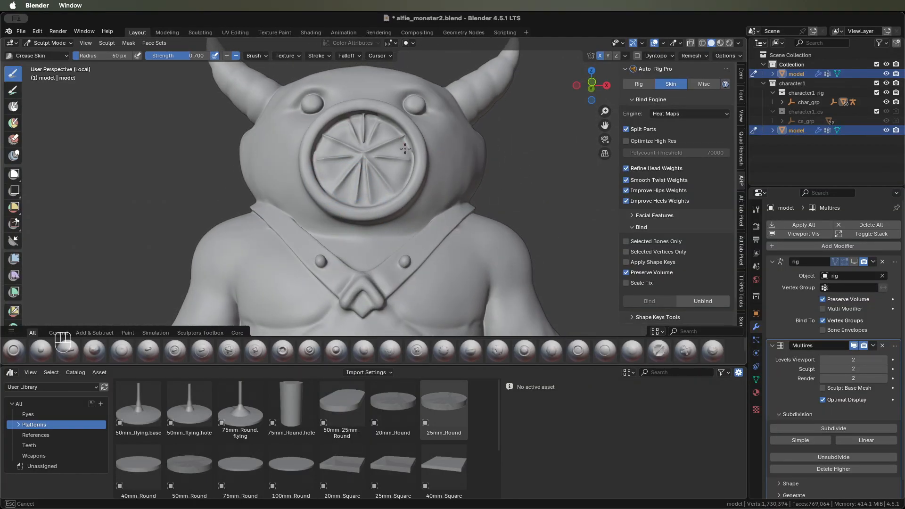
# Step: Deepen the creases between the radial folds inside the round mouth
pyautogui.moveTo(360, 207); pyautogui.dragTo(359, 221, button='middle')
pyautogui.scroll(2, 344, 215)
pyautogui.moveTo(324, 212); pyautogui.dragTo(324, 212)
pyautogui.moveTo(339, 177)
pyautogui.mouseDown()
pyautogui.moveTo(321, 178)
pyautogui.moveTo(349, 175)
pyautogui.moveTo(331, 219)
pyautogui.moveTo(347, 187)
pyautogui.moveTo(309, 169)
pyautogui.moveTo(325, 126)
pyautogui.moveTo(359, 155)
pyautogui.moveTo(349, 96)
pyautogui.moveTo(360, 142)
pyautogui.moveTo(366, 137)
pyautogui.mouseUp()
pyautogui.moveTo(365, 134); pyautogui.dragTo(355, 146, button='middle')
# Step: Puff up the radial folds inside the mouth using the Inflate/Deflate brush at a 45 px radius
pyautogui.press('i')
pyautogui.press('f')
pyautogui.click(336, 152)
pyautogui.moveTo(342, 156); pyautogui.dragTo(348, 191)
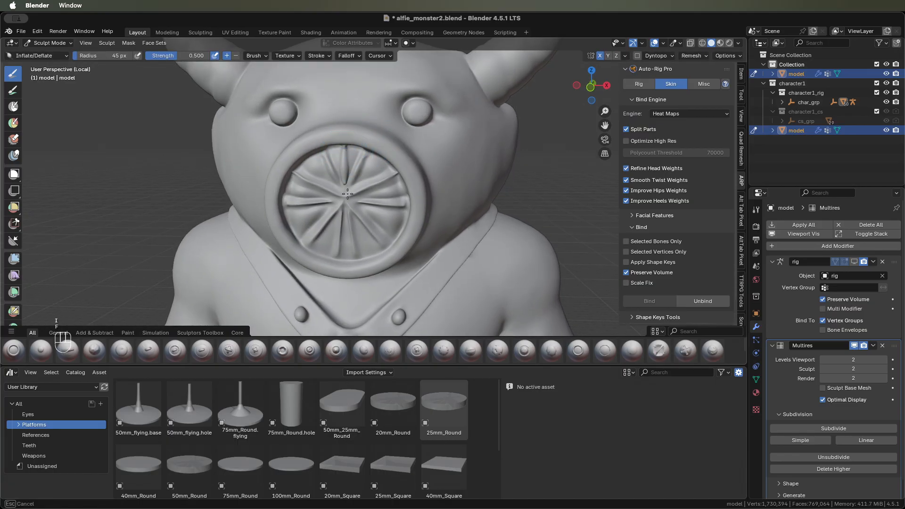
pyautogui.moveTo(338, 246); pyautogui.dragTo(338, 251)
pyautogui.moveTo(337, 211)
pyautogui.mouseDown()
pyautogui.moveTo(306, 247)
pyautogui.moveTo(285, 206)
pyautogui.mouseUp()
pyautogui.moveTo(296, 172); pyautogui.dragTo(336, 189)
pyautogui.moveTo(337, 181); pyautogui.dragTo(328, 153)
# Step: With the Crease Skin brush at 45 px, crease around the mouth's outer rim and sculpt mirrored eyelid folds around the eyes
pyautogui.moveTo(356, 157)
pyautogui.mouseDown(button='middle')
pyautogui.moveTo(298, 153)
pyautogui.moveTo(331, 144)
pyautogui.mouseUp(button='middle')
pyautogui.press('q')
pyautogui.click(331, 167)
pyautogui.moveTo(305, 127); pyautogui.dragTo(323, 133)
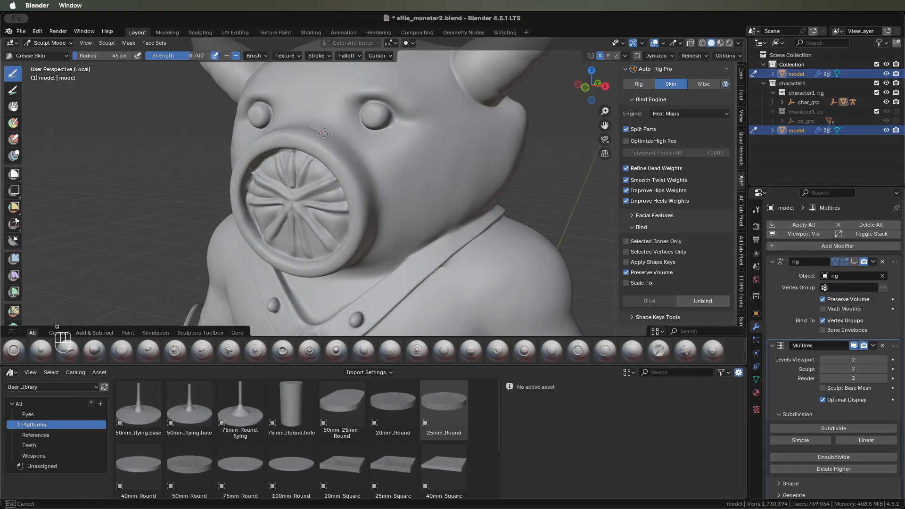
pyautogui.moveTo(374, 200); pyautogui.dragTo(384, 127, button='middle')
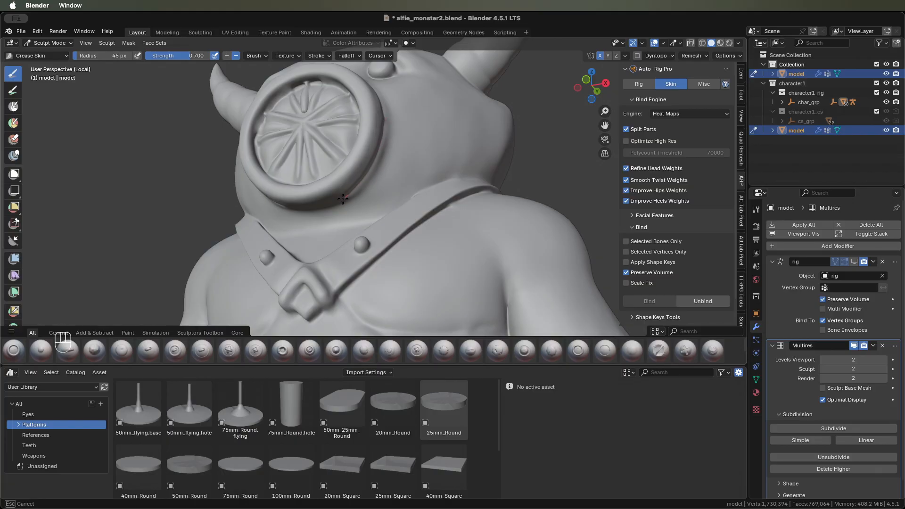
pyautogui.moveTo(321, 209)
pyautogui.mouseDown(button='middle')
pyautogui.moveTo(353, 223)
pyautogui.moveTo(386, 218)
pyautogui.moveTo(349, 220)
pyautogui.mouseUp(button='middle')
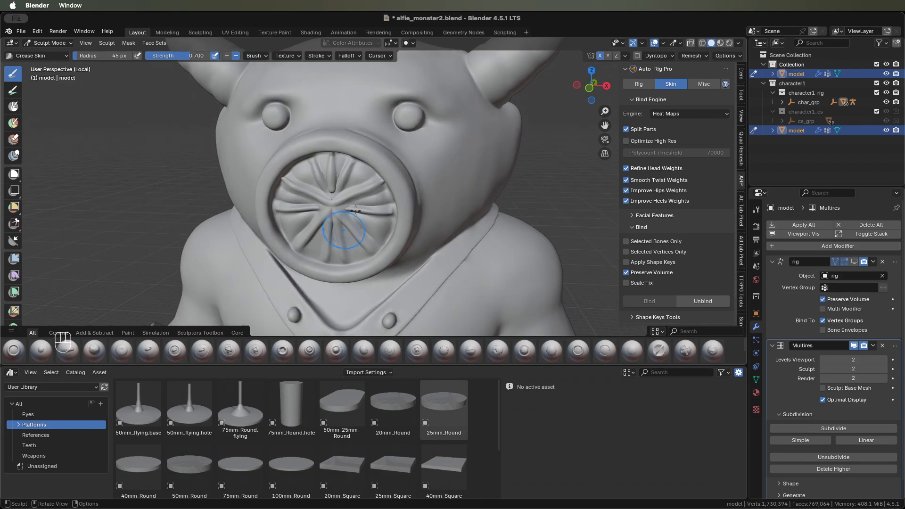
pyautogui.moveTo(387, 112); pyautogui.dragTo(396, 105)
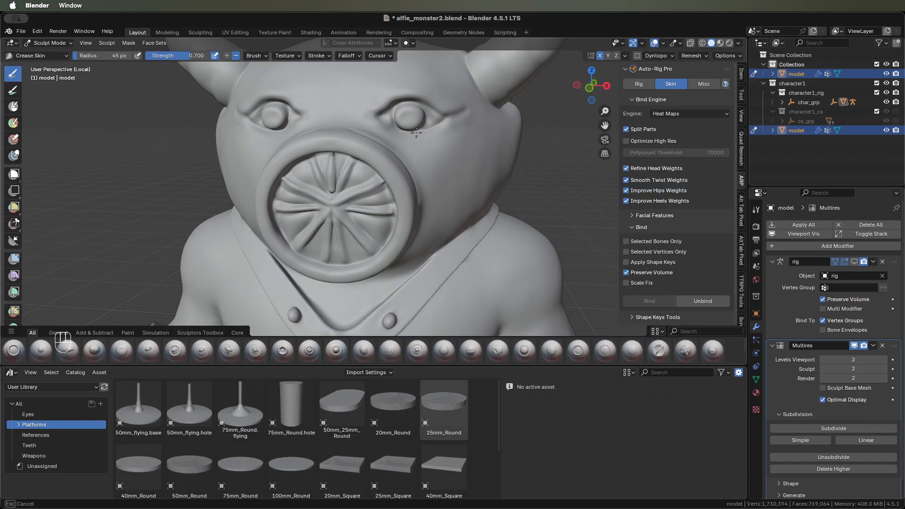
# Step: Compare the sculpted detail with the textured base in Material Preview by toggling the Multires display, and return to Solid shading
pyautogui.moveTo(402, 101)
pyautogui.mouseDown(button='middle')
pyautogui.moveTo(361, 130)
pyautogui.moveTo(373, 123)
pyautogui.mouseUp(button='middle')
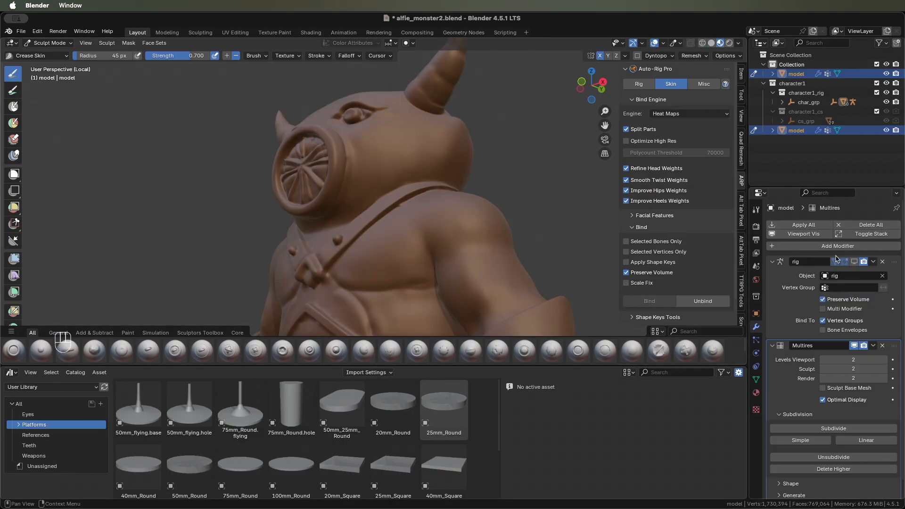
pyautogui.click(853, 346)
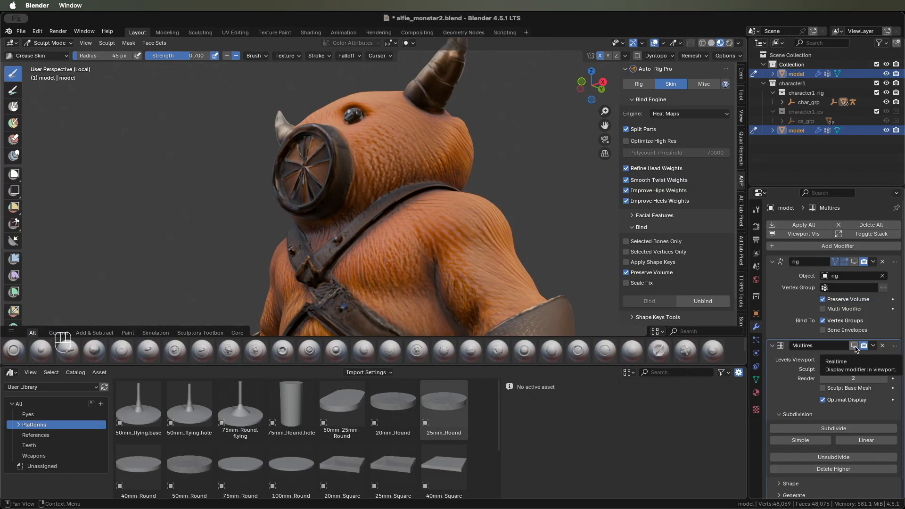
pyautogui.click(854, 343)
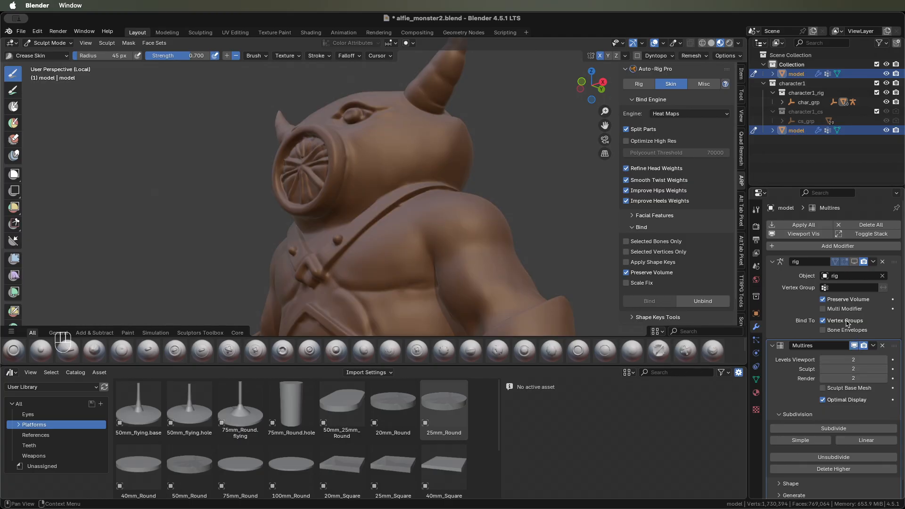
pyautogui.click(711, 44)
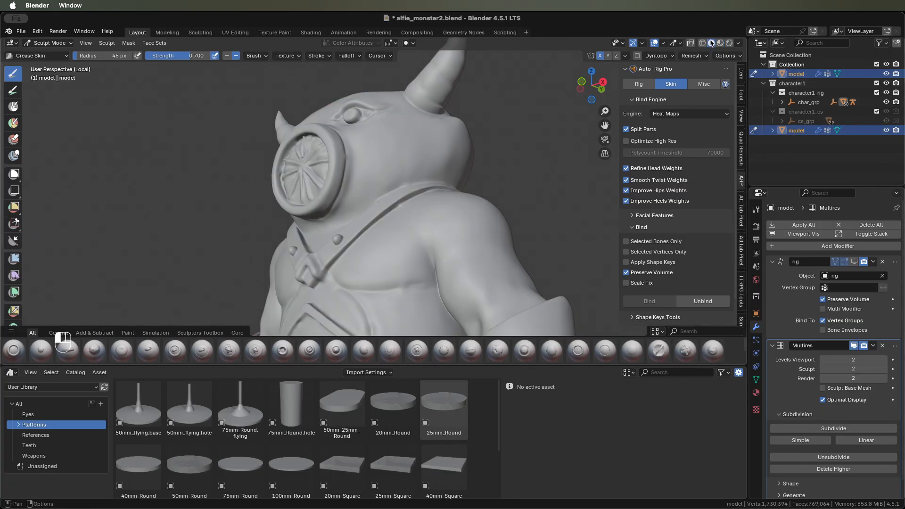
# Step: Crease around the base of the horns with the Crease Skin brush at a 56 px radius
pyautogui.moveTo(395, 90)
pyautogui.mouseDown(button='middle')
pyautogui.moveTo(442, 108)
pyautogui.moveTo(432, 170)
pyautogui.mouseUp(button='middle')
pyautogui.moveTo(431, 170)
pyautogui.keyDown('ctrl'); pyautogui.mouseDown(button='middle')
pyautogui.moveTo(460, 157)
pyautogui.moveTo(424, 118)
pyautogui.moveTo(374, 186)
pyautogui.moveTo(390, 199)
pyautogui.mouseUp(button='middle'); pyautogui.keyUp('ctrl')
pyautogui.press('f')
pyautogui.click(395, 199)
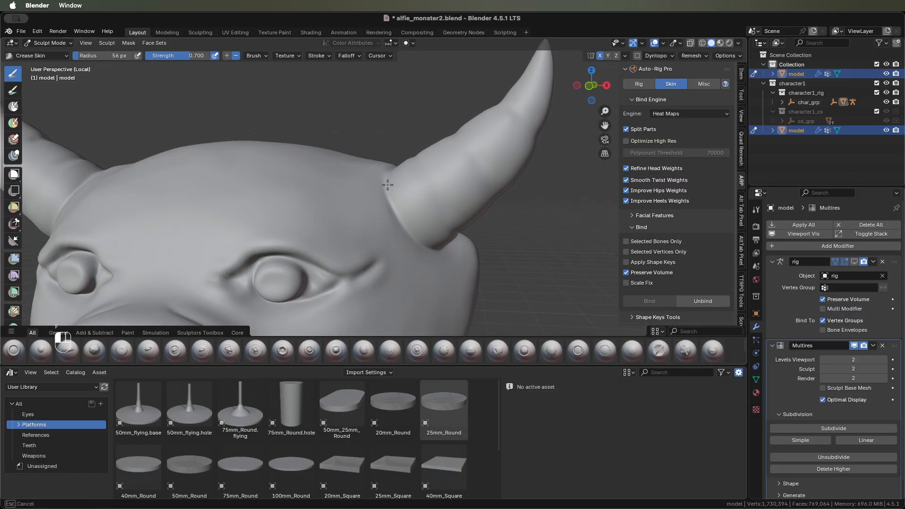
pyautogui.moveTo(407, 228)
pyautogui.mouseDown(button='middle')
pyautogui.moveTo(344, 207)
pyautogui.moveTo(358, 221)
pyautogui.moveTo(395, 230)
pyautogui.moveTo(309, 240)
pyautogui.mouseUp(button='middle')
pyautogui.moveTo(284, 228); pyautogui.dragTo(322, 206)
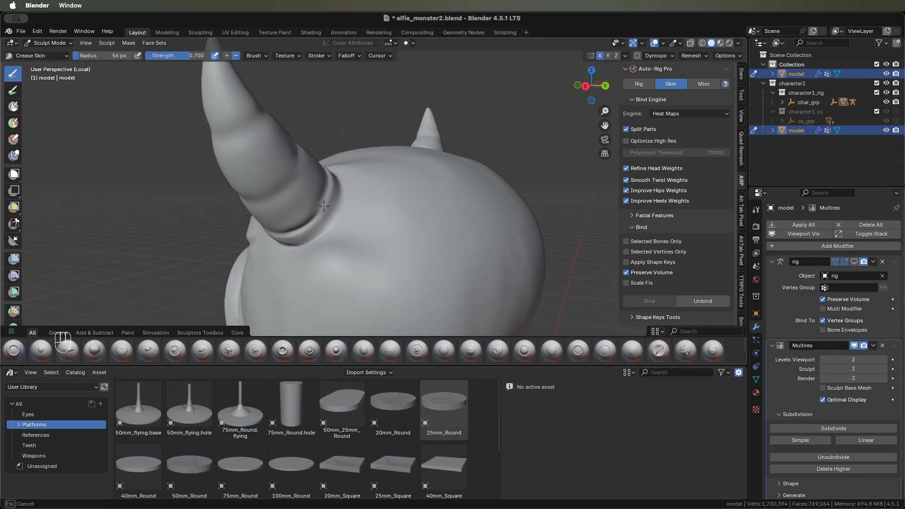
pyautogui.moveTo(327, 175); pyautogui.dragTo(430, 172, button='middle')
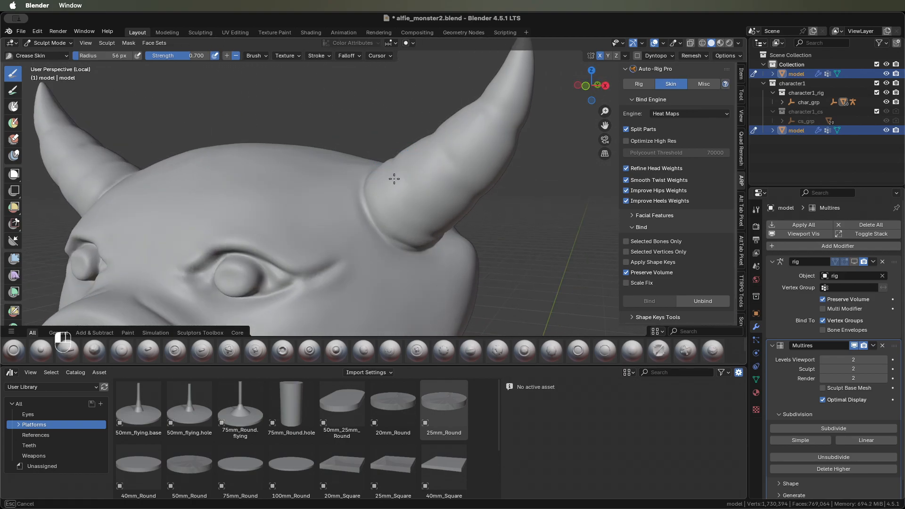
pyautogui.moveTo(422, 227); pyautogui.dragTo(430, 233)
# Step: Sculpt ring-shaped creases along the length of the horns
pyautogui.moveTo(435, 219); pyautogui.dragTo(436, 201, button='middle')
pyautogui.moveTo(434, 141); pyautogui.dragTo(460, 170)
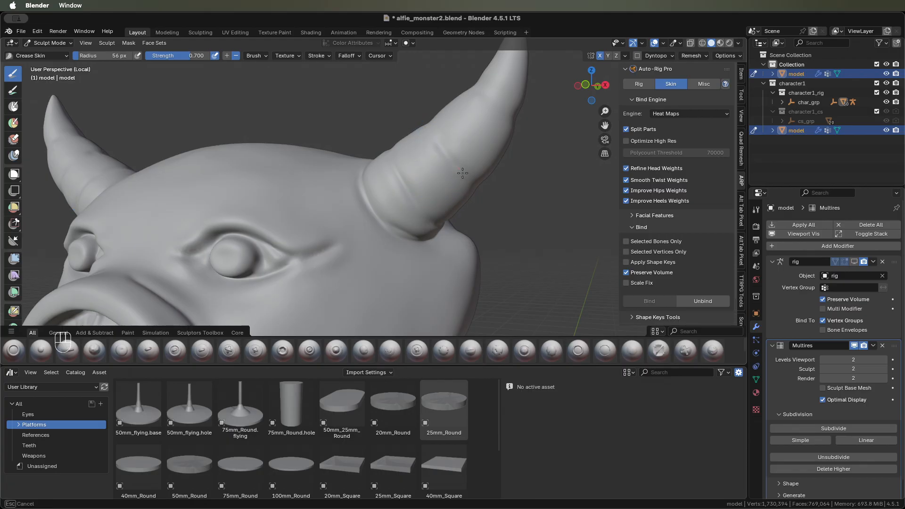
pyautogui.moveTo(462, 177); pyautogui.dragTo(339, 173, button='middle')
pyautogui.moveTo(301, 137); pyautogui.dragTo(269, 161, button='middle')
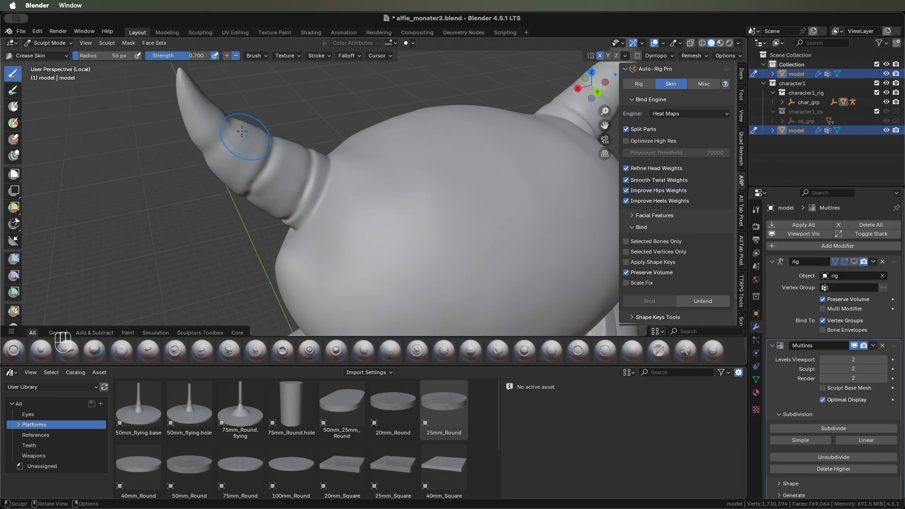
pyautogui.moveTo(222, 141)
pyautogui.mouseDown(button='middle')
pyautogui.moveTo(521, 111)
pyautogui.moveTo(521, 132)
pyautogui.moveTo(471, 151)
pyautogui.moveTo(480, 170)
pyautogui.moveTo(492, 132)
pyautogui.moveTo(474, 107)
pyautogui.moveTo(439, 89)
pyautogui.moveTo(400, 91)
pyautogui.moveTo(468, 112)
pyautogui.mouseUp(button='middle')
pyautogui.scroll(3, 345, 113)
# Step: Define the arm muscles with mirrored creases between the shoulder and the gauntlet
pyautogui.moveTo(224, 163); pyautogui.dragTo(344, 184, button='middle')
pyautogui.moveTo(444, 182); pyautogui.dragTo(360, 137, button='middle')
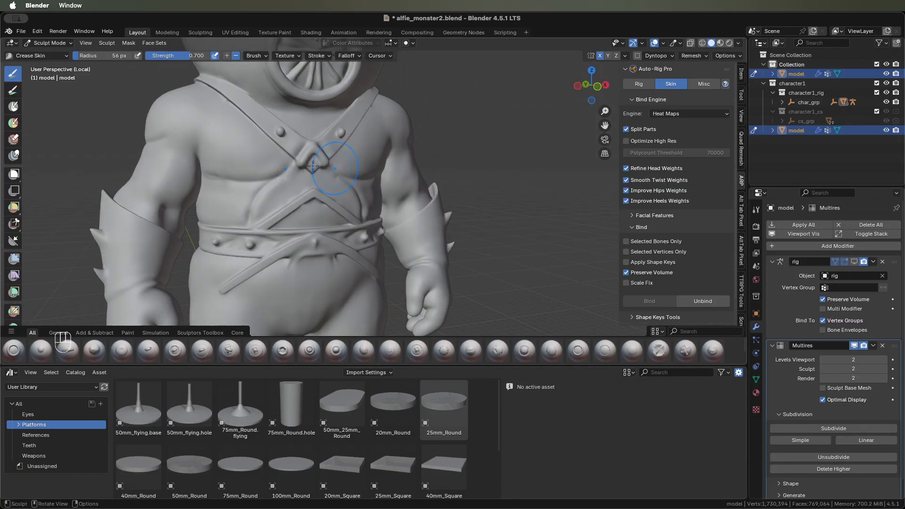
pyautogui.moveTo(188, 151); pyautogui.dragTo(175, 146)
pyautogui.keyDown('shift'); pyautogui.moveTo(173, 174); pyautogui.dragTo(174, 132, button='middle'); pyautogui.keyUp('shift')
pyautogui.moveTo(170, 220); pyautogui.dragTo(170, 201, button='middle')
pyautogui.moveTo(168, 183)
pyautogui.mouseDown()
pyautogui.moveTo(169, 159)
pyautogui.moveTo(172, 174)
pyautogui.moveTo(184, 165)
pyautogui.mouseUp()
# Step: Crease the skin along the crossed straps and around the clasp on the back
pyautogui.moveTo(187, 162)
pyautogui.mouseDown(button='middle')
pyautogui.moveTo(204, 183)
pyautogui.moveTo(509, 188)
pyautogui.moveTo(468, 153)
pyautogui.moveTo(414, 212)
pyautogui.moveTo(458, 186)
pyautogui.mouseUp(button='middle')
pyautogui.moveTo(358, 132); pyautogui.dragTo(401, 164)
pyautogui.moveTo(439, 197); pyautogui.dragTo(440, 194)
pyautogui.moveTo(440, 194); pyautogui.dragTo(442, 203)
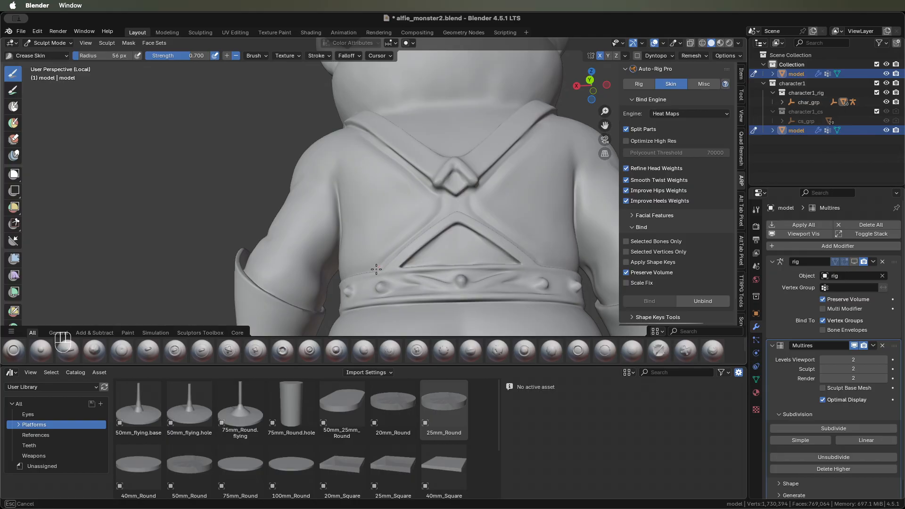
# Step: Raise mirrored skin folds between the back clasp and the lower crossed straps using the inverted Crease Skin brush
pyautogui.keyDown('ctrl'); pyautogui.moveTo(446, 208); pyautogui.dragTo(441, 217); pyautogui.keyUp('ctrl')
pyautogui.keyDown('ctrl'); pyautogui.moveTo(357, 130); pyautogui.dragTo(359, 132); pyautogui.keyUp('ctrl')
pyautogui.moveTo(438, 215)
pyautogui.keyDown('ctrl'); pyautogui.mouseDown()
pyautogui.moveTo(392, 262)
pyautogui.moveTo(448, 209)
pyautogui.moveTo(463, 208)
pyautogui.mouseUp(); pyautogui.keyUp('ctrl')
pyautogui.moveTo(460, 212); pyautogui.dragTo(454, 222, button='middle')
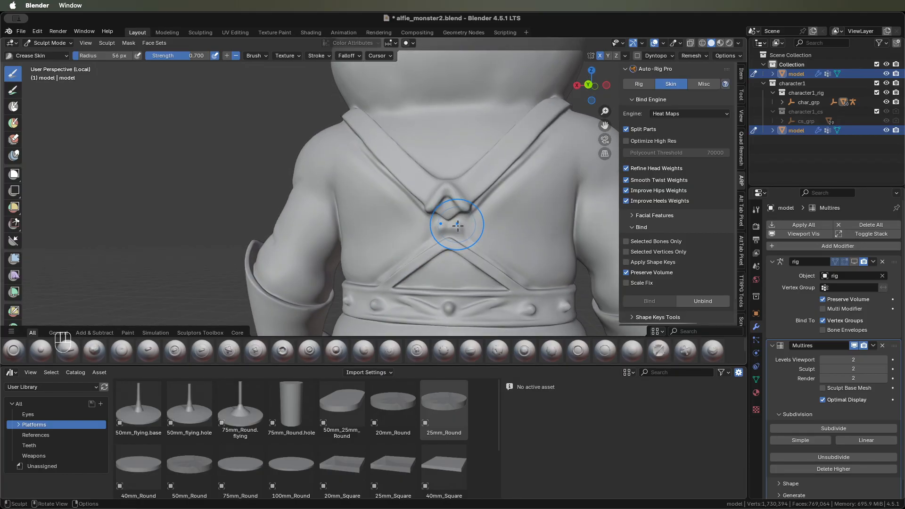
pyautogui.scroll(3, 459, 236)
pyautogui.keyDown('ctrl'); pyautogui.moveTo(472, 261); pyautogui.dragTo(466, 221); pyautogui.keyUp('ctrl')
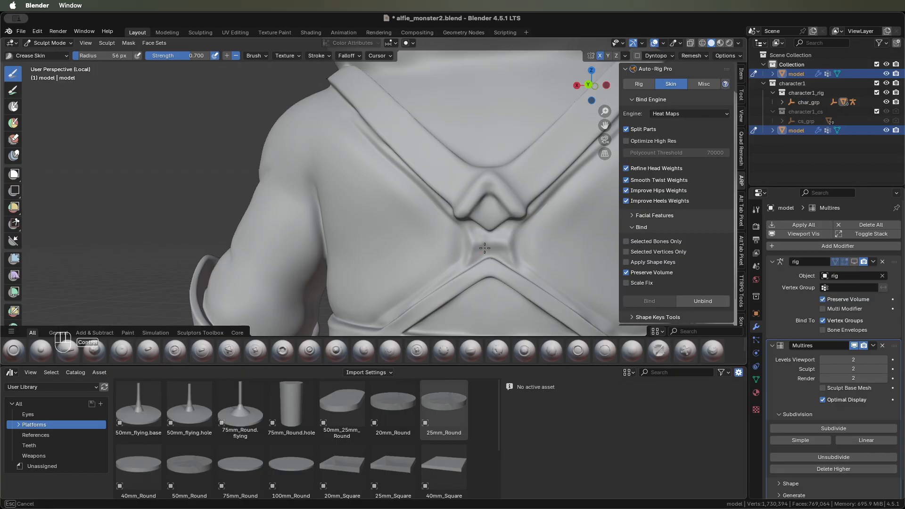
pyautogui.moveTo(473, 269)
pyautogui.keyDown('ctrl'); pyautogui.mouseDown()
pyautogui.moveTo(482, 263)
pyautogui.moveTo(459, 277)
pyautogui.mouseUp(); pyautogui.keyUp('ctrl')
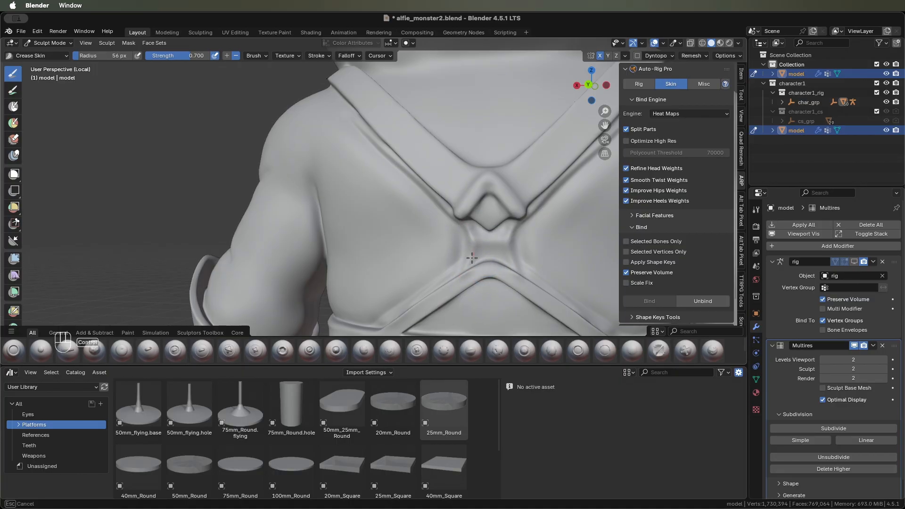
pyautogui.moveTo(465, 267)
pyautogui.keyDown('ctrl'); pyautogui.mouseDown()
pyautogui.moveTo(485, 253)
pyautogui.moveTo(485, 241)
pyautogui.mouseUp(); pyautogui.keyUp('ctrl')
# Step: Smooth part of the folds on the back and add short creases beside the straps
pyautogui.moveTo(462, 238)
pyautogui.mouseDown(button='middle')
pyautogui.moveTo(408, 224)
pyautogui.moveTo(443, 235)
pyautogui.mouseUp(button='middle')
pyautogui.scroll(-5, 409, 225)
pyautogui.scroll(5, 445, 237)
pyautogui.moveTo(430, 261)
pyautogui.keyDown('shift'); pyautogui.mouseDown()
pyautogui.moveTo(440, 230)
pyautogui.moveTo(414, 261)
pyautogui.mouseUp(); pyautogui.keyUp('shift')
pyautogui.moveTo(427, 200); pyautogui.dragTo(427, 203)
pyautogui.moveTo(426, 204); pyautogui.dragTo(463, 205, button='middle')
pyautogui.moveTo(335, 194)
pyautogui.mouseDown()
pyautogui.moveTo(350, 212)
pyautogui.moveTo(414, 235)
pyautogui.moveTo(346, 205)
pyautogui.mouseUp()
# Step: Crease the hips below the belt from the back and side, and the groin folds at the front
pyautogui.scroll(-4, 377, 229)
pyautogui.moveTo(390, 238)
pyautogui.mouseDown(button='middle')
pyautogui.moveTo(431, 231)
pyautogui.moveTo(384, 219)
pyautogui.mouseUp(button='middle')
pyautogui.moveTo(393, 283)
pyautogui.keyDown('shift'); pyautogui.mouseDown(button='middle')
pyautogui.moveTo(344, 163)
pyautogui.moveTo(378, 156)
pyautogui.moveTo(377, 177)
pyautogui.mouseUp(button='middle'); pyautogui.keyUp('shift')
pyautogui.moveTo(306, 206); pyautogui.dragTo(396, 250)
pyautogui.moveTo(396, 251)
pyautogui.mouseDown(button='middle')
pyautogui.moveTo(307, 198)
pyautogui.moveTo(311, 258)
pyautogui.moveTo(283, 160)
pyautogui.moveTo(273, 203)
pyautogui.mouseUp(button='middle')
pyautogui.moveTo(269, 211); pyautogui.dragTo(344, 211)
pyautogui.moveTo(344, 211)
pyautogui.mouseDown(button='middle')
pyautogui.moveTo(364, 216)
pyautogui.moveTo(398, 202)
pyautogui.moveTo(469, 210)
pyautogui.mouseUp(button='middle')
pyautogui.moveTo(350, 155)
pyautogui.keyDown('shift'); pyautogui.mouseDown(button='middle')
pyautogui.moveTo(371, 216)
pyautogui.moveTo(394, 205)
pyautogui.mouseUp(button='middle'); pyautogui.keyUp('shift')
pyautogui.moveTo(383, 146); pyautogui.dragTo(403, 175)
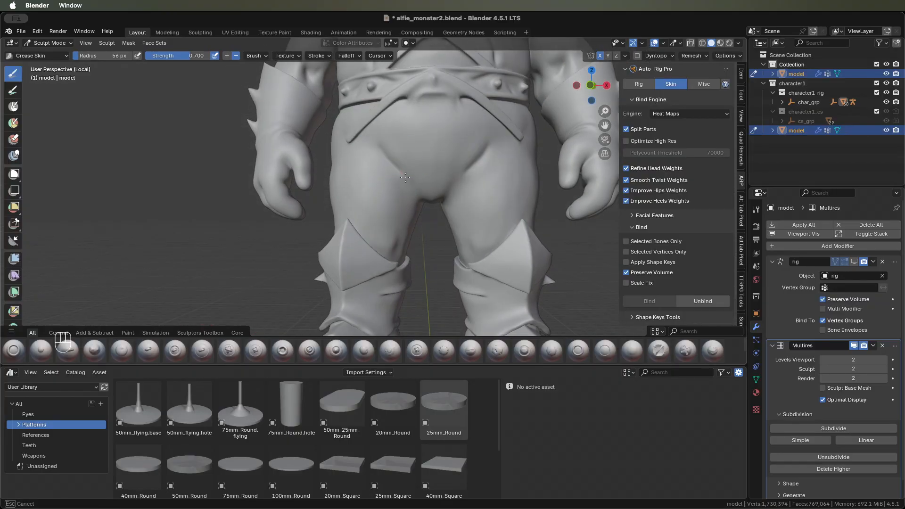
# Step: Raise mirrored vertical folds between the chest clasp and the lower crossed straps using the inverted Crease Skin brush
pyautogui.moveTo(418, 191); pyautogui.dragTo(379, 196, button='middle')
pyautogui.keyDown('shift'); pyautogui.moveTo(379, 197); pyautogui.dragTo(385, 212, button='middle'); pyautogui.keyUp('shift')
pyautogui.keyDown('shift'); pyautogui.moveTo(391, 168); pyautogui.dragTo(389, 231, button='middle'); pyautogui.keyUp('shift')
pyautogui.scroll(3, 387, 204)
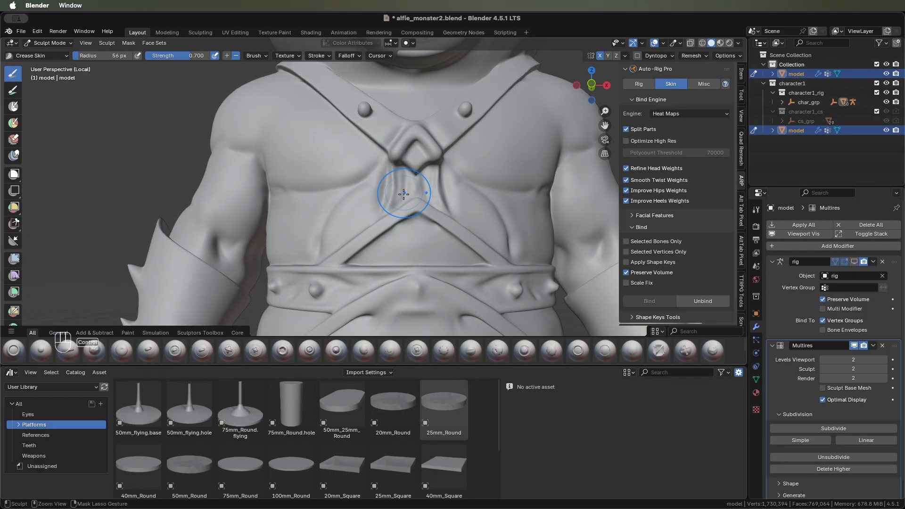
pyautogui.scroll(2, 426, 189)
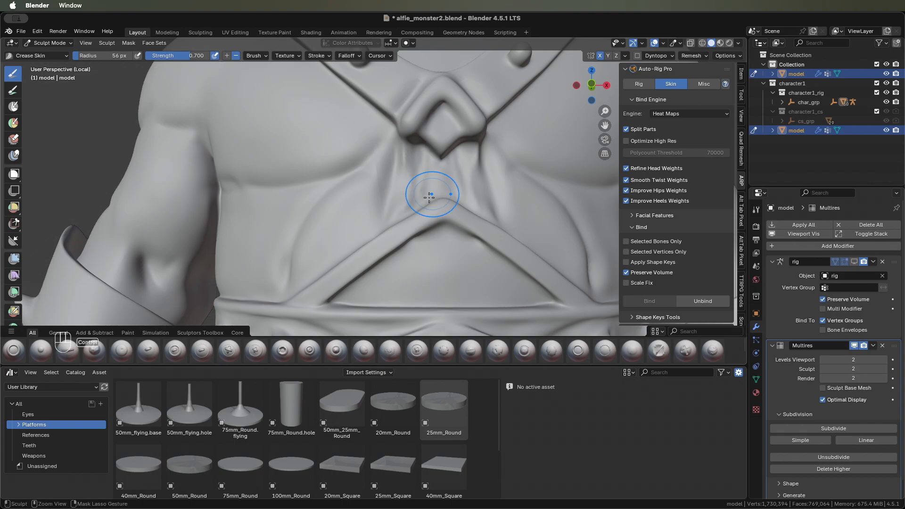
pyautogui.moveTo(438, 171); pyautogui.dragTo(406, 156, button='middle')
pyautogui.keyDown('ctrl'); pyautogui.moveTo(338, 202); pyautogui.dragTo(326, 147); pyautogui.keyUp('ctrl')
pyautogui.moveTo(327, 146); pyautogui.dragTo(430, 216, button='middle')
pyautogui.keyDown('ctrl'); pyautogui.moveTo(418, 158); pyautogui.dragTo(377, 140); pyautogui.keyUp('ctrl')
# Step: Crease along the inner edges of the chest straps down to where they meet above the clasp
pyautogui.moveTo(398, 111); pyautogui.dragTo(399, 114)
pyautogui.moveTo(399, 113); pyautogui.dragTo(434, 157, button='middle')
pyautogui.moveTo(439, 209)
pyautogui.mouseDown()
pyautogui.moveTo(465, 173)
pyautogui.moveTo(494, 173)
pyautogui.mouseUp()
pyautogui.moveTo(394, 158)
pyautogui.mouseDown(button='middle')
pyautogui.moveTo(398, 196)
pyautogui.moveTo(341, 163)
pyautogui.mouseUp(button='middle')
pyautogui.moveTo(271, 111); pyautogui.dragTo(305, 150)
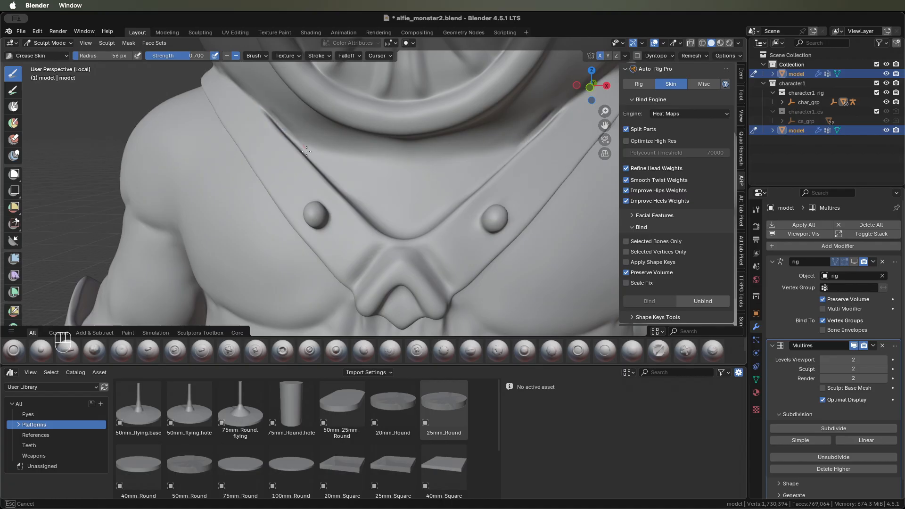
pyautogui.moveTo(397, 227); pyautogui.dragTo(412, 228)
pyautogui.scroll(-3, 409, 224)
pyautogui.moveTo(306, 239)
pyautogui.mouseDown(button='middle')
pyautogui.moveTo(356, 198)
pyautogui.moveTo(377, 238)
pyautogui.moveTo(329, 227)
pyautogui.moveTo(334, 220)
pyautogui.moveTo(347, 228)
pyautogui.moveTo(309, 222)
pyautogui.moveTo(348, 228)
pyautogui.mouseUp(button='middle')
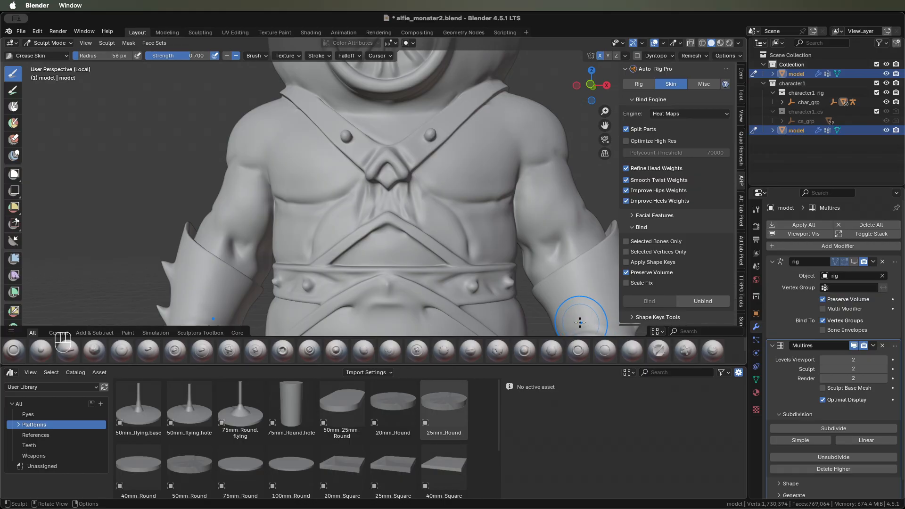
# Step: Filter the sculpting brushes by "creas" and show the model's transform properties
pyautogui.click(697, 332)
pyautogui.write('creas')
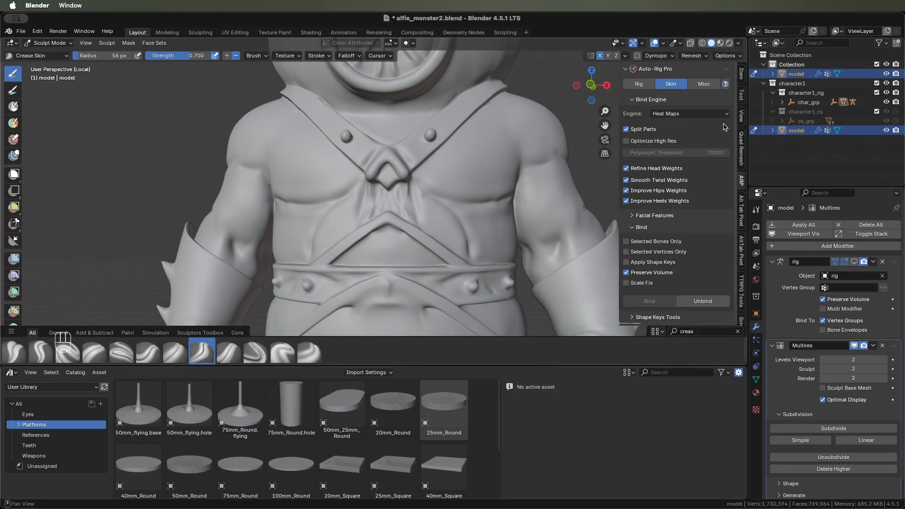
pyautogui.click(741, 74)
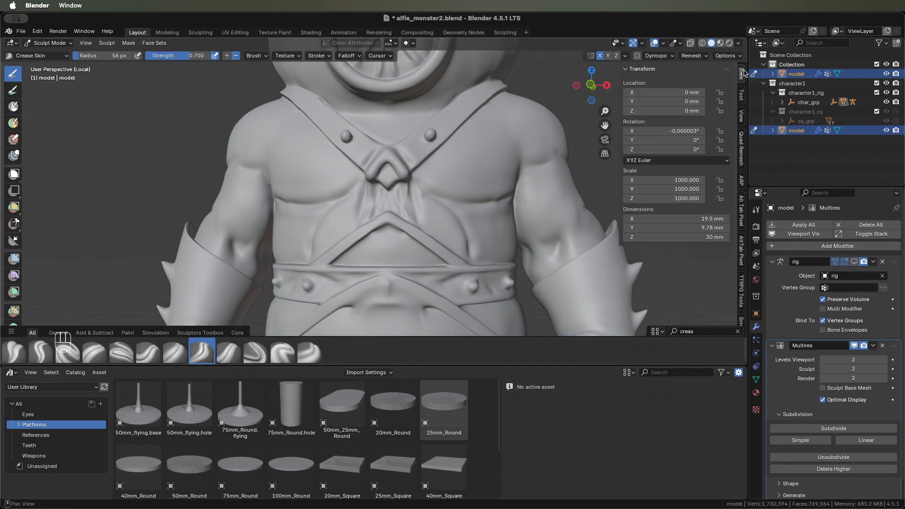
# Step: Save the file and apply all transforms to the model in Object Mode
pyautogui.hotkey('ctrl', 'Tab')
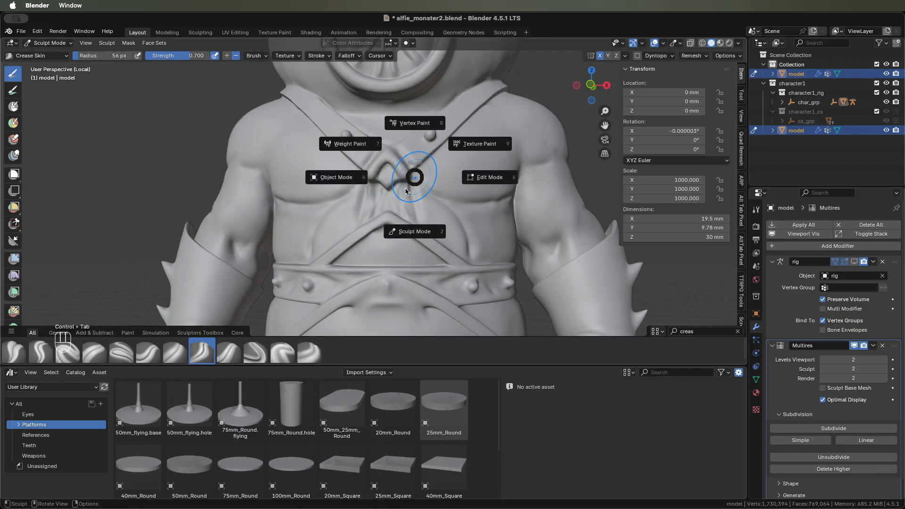
pyautogui.press('4')
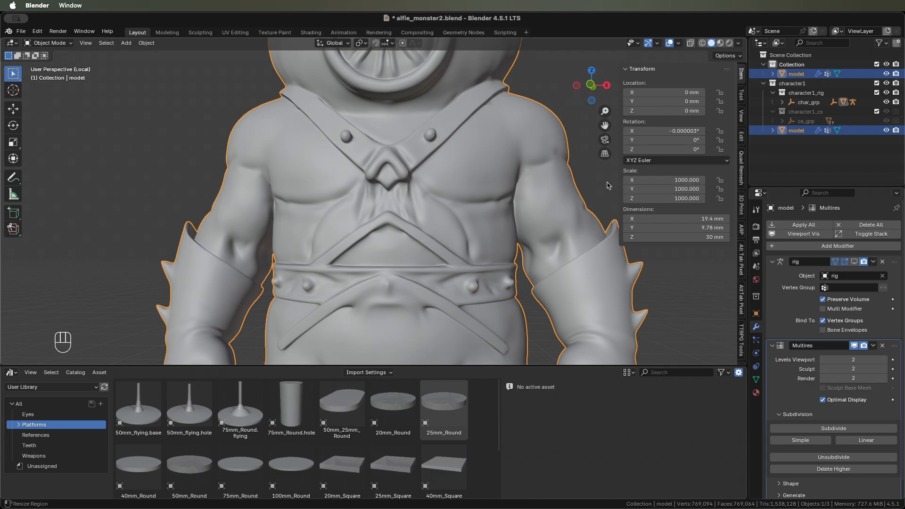
pyautogui.press('super+a')
pyautogui.press('Escape')
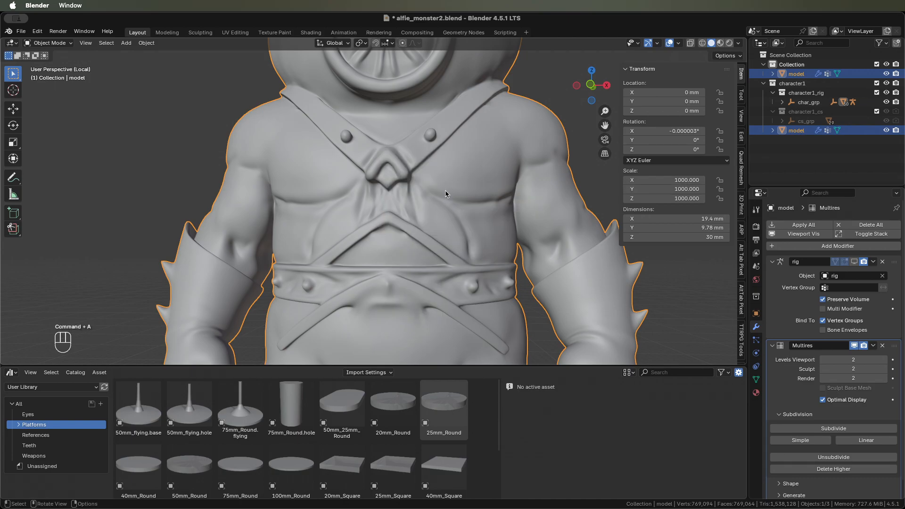
pyautogui.press('super+s')
pyautogui.press('super+a')
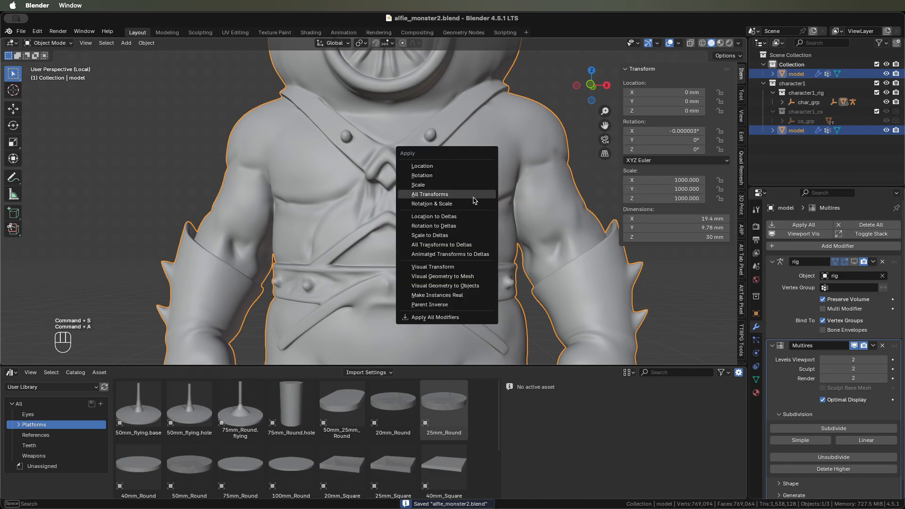
pyautogui.click(468, 197)
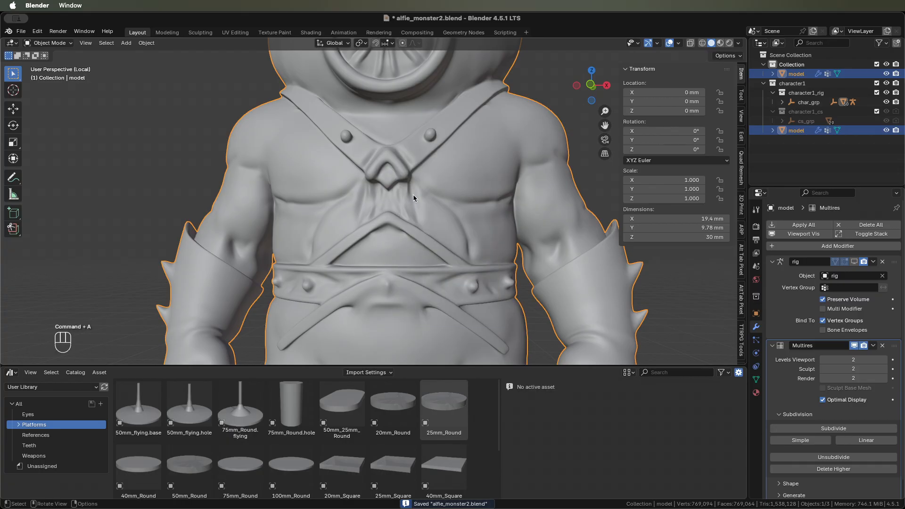
# Step: Return to Sculpt Mode and raise the skin folds just below the chest clasp with the inverted Crease Skin brush
pyautogui.hotkey('ctrl', 'Tab')
pyautogui.click(410, 244)
pyautogui.scroll(2, 390, 196)
pyautogui.keyDown('ctrl'); pyautogui.moveTo(362, 232); pyautogui.dragTo(366, 175); pyautogui.keyUp('ctrl')
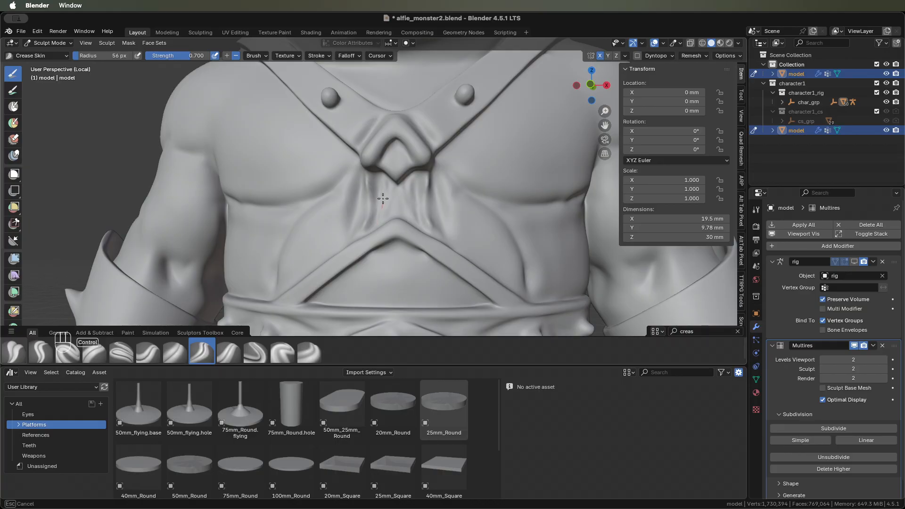
pyautogui.keyDown('ctrl'); pyautogui.moveTo(385, 207); pyautogui.dragTo(388, 217); pyautogui.keyUp('ctrl')
# Step: Build up the area below the chest clasp with the inverted Crease Sloped brush and smooth it
pyautogui.click(265, 354)
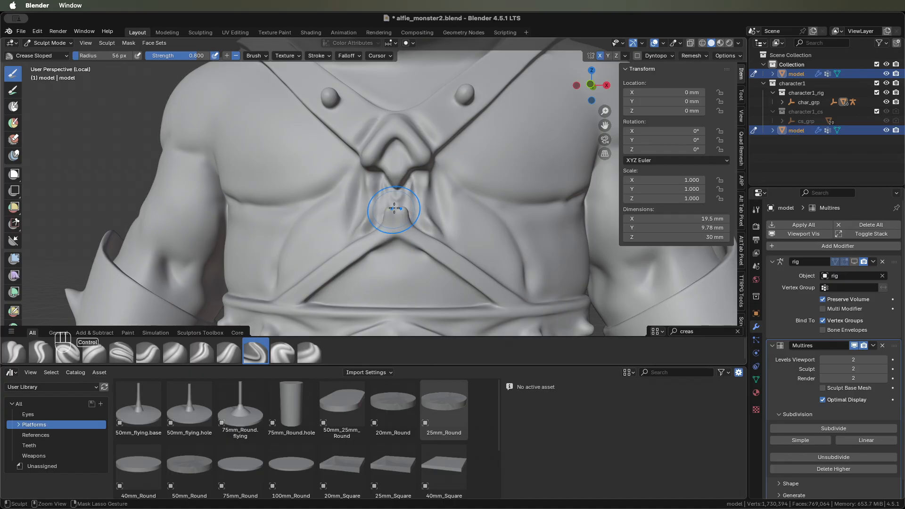
pyautogui.keyDown('ctrl'); pyautogui.moveTo(384, 194); pyautogui.dragTo(377, 191); pyautogui.keyUp('ctrl')
pyautogui.moveTo(377, 191); pyautogui.dragTo(387, 194, button='middle')
pyautogui.moveTo(392, 196)
pyautogui.keyDown('shift'); pyautogui.mouseDown()
pyautogui.moveTo(384, 191)
pyautogui.moveTo(423, 200)
pyautogui.mouseUp(); pyautogui.keyUp('shift')
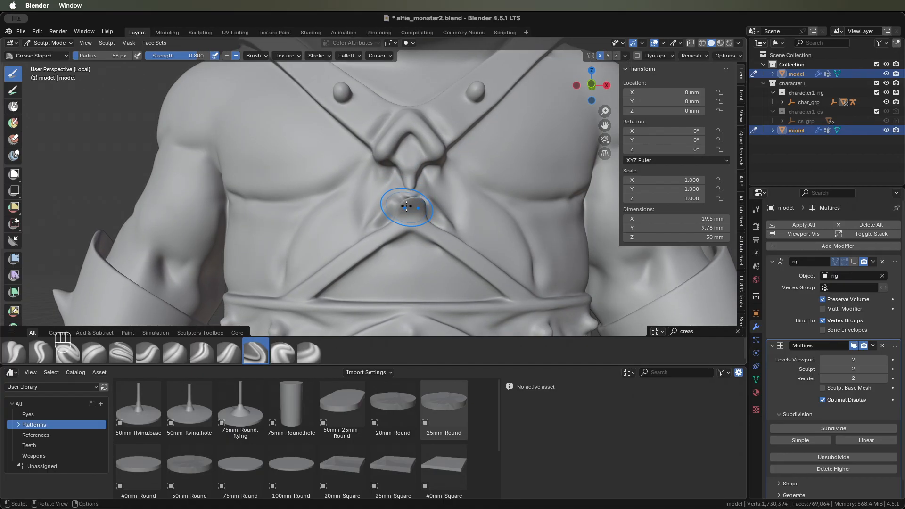
# Step: Undo the last eight edits to the area below the chest clasp
pyautogui.press('super+z')
pyautogui.press('super+z')
pyautogui.press('super+z')
pyautogui.press('super+z')
pyautogui.press('super+z')
pyautogui.press('super+z')
pyautogui.press('super+z')
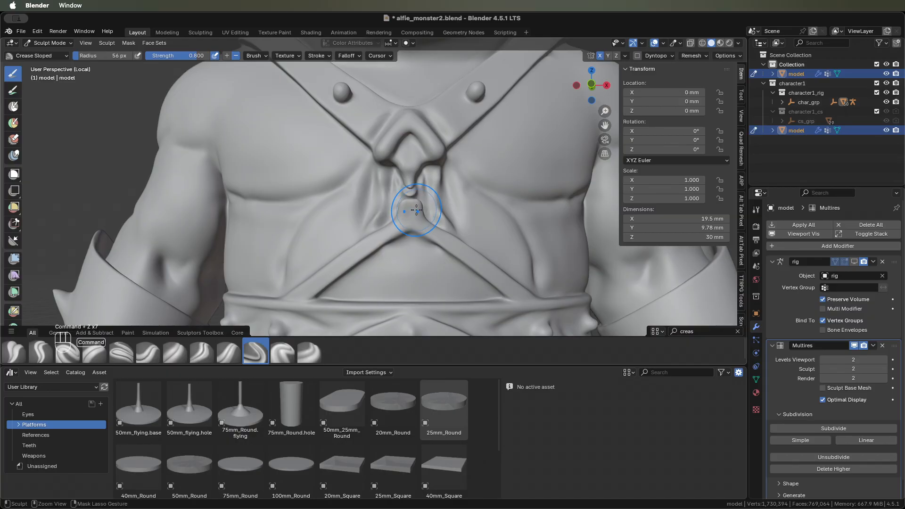
pyautogui.press('super+z')
# Step: Reshape the strap knot and the folds below the chest clasp with the Grab brush
pyautogui.moveTo(409, 208); pyautogui.dragTo(386, 231, button='middle')
pyautogui.press('g')
pyautogui.moveTo(379, 233); pyautogui.dragTo(376, 211)
pyautogui.moveTo(379, 199); pyautogui.dragTo(519, 227, button='middle')
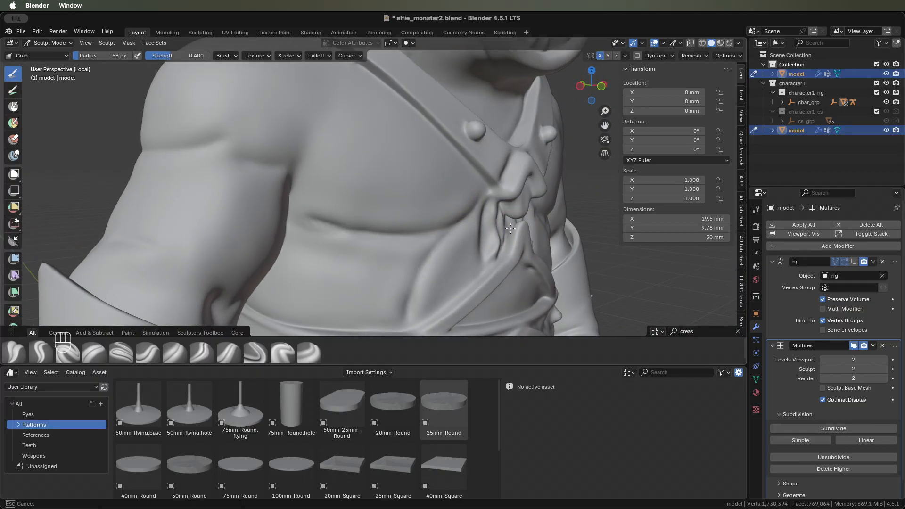
pyautogui.moveTo(510, 228); pyautogui.dragTo(513, 232)
pyautogui.scroll(3, 517, 232)
pyautogui.moveTo(520, 230); pyautogui.dragTo(506, 221, button='middle')
pyautogui.moveTo(568, 198); pyautogui.dragTo(576, 215)
pyautogui.scroll(-4, 574, 228)
pyautogui.moveTo(573, 227); pyautogui.dragTo(507, 220, button='middle')
# Step: Thicken the crossing straps below the chest clasp with the Inflate/Deflate brush
pyautogui.press('i')
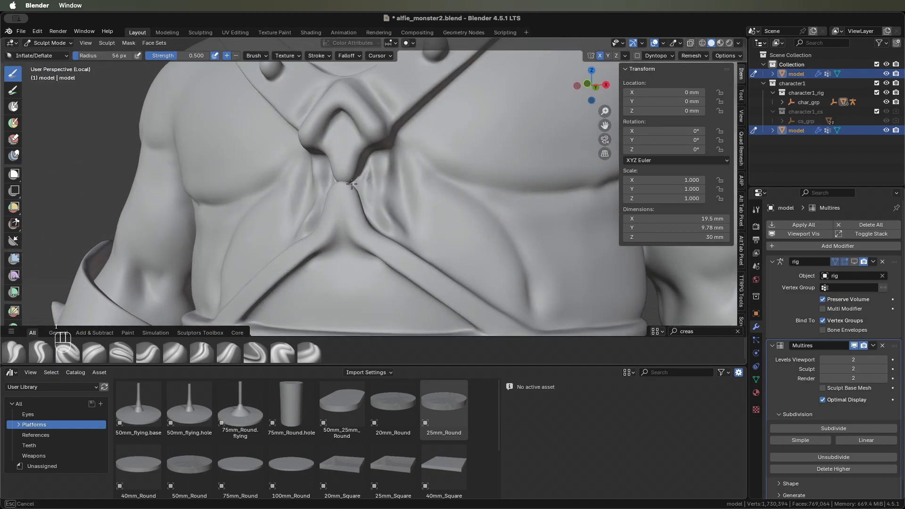
pyautogui.moveTo(344, 156); pyautogui.dragTo(307, 186, button='middle')
pyautogui.moveTo(265, 211); pyautogui.dragTo(272, 192)
pyautogui.moveTo(273, 192); pyautogui.dragTo(519, 226, button='middle')
pyautogui.moveTo(557, 194); pyautogui.dragTo(502, 200, button='middle')
pyautogui.moveTo(459, 206); pyautogui.dragTo(454, 228)
pyautogui.keyDown('shift'); pyautogui.moveTo(454, 224); pyautogui.dragTo(409, 265, button='middle'); pyautogui.keyUp('shift')
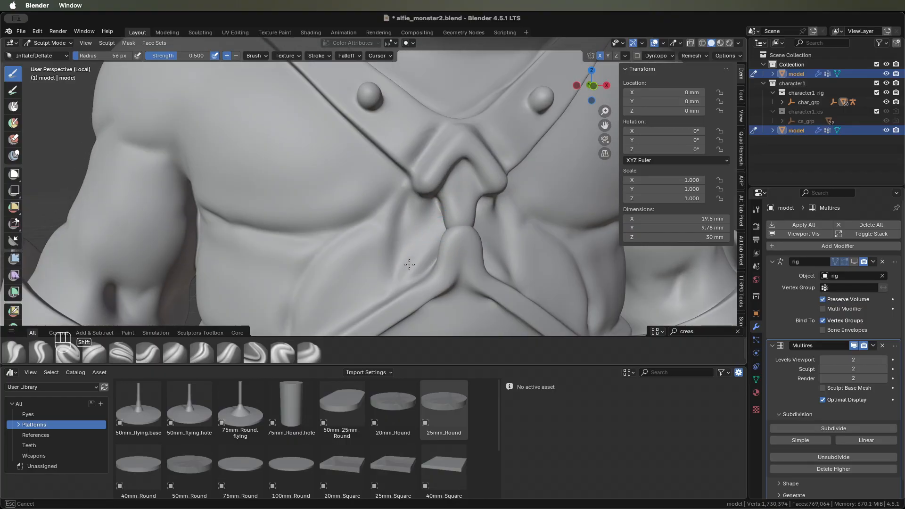
# Step: Refine the skin folds beside the chest clasp with the Crease Skin brush and smooth them
pyautogui.click(352, 247)
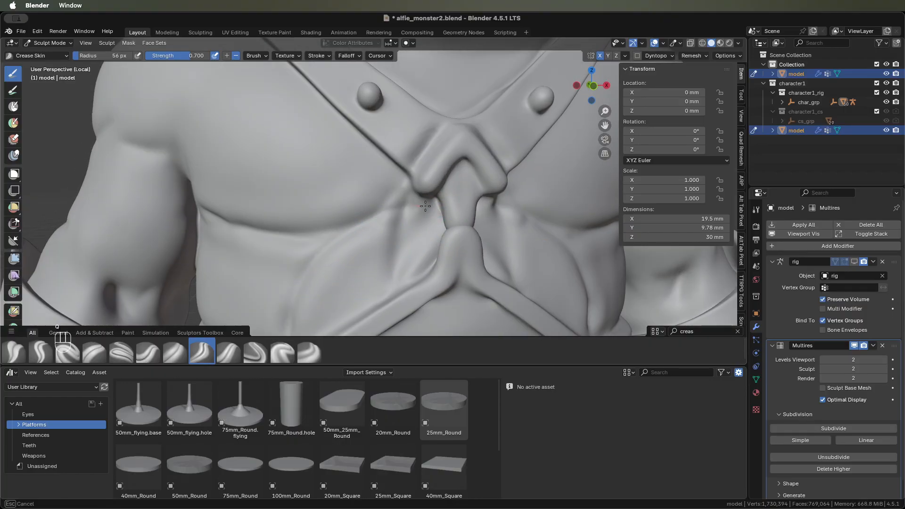
pyautogui.keyDown('shift'); pyautogui.moveTo(430, 232); pyautogui.dragTo(385, 227); pyautogui.keyUp('shift')
pyautogui.moveTo(427, 205); pyautogui.dragTo(426, 245, button='middle')
pyautogui.scroll(-3, 442, 232)
pyautogui.scroll(-4, 297, 246)
pyautogui.scroll(8, 427, 246)
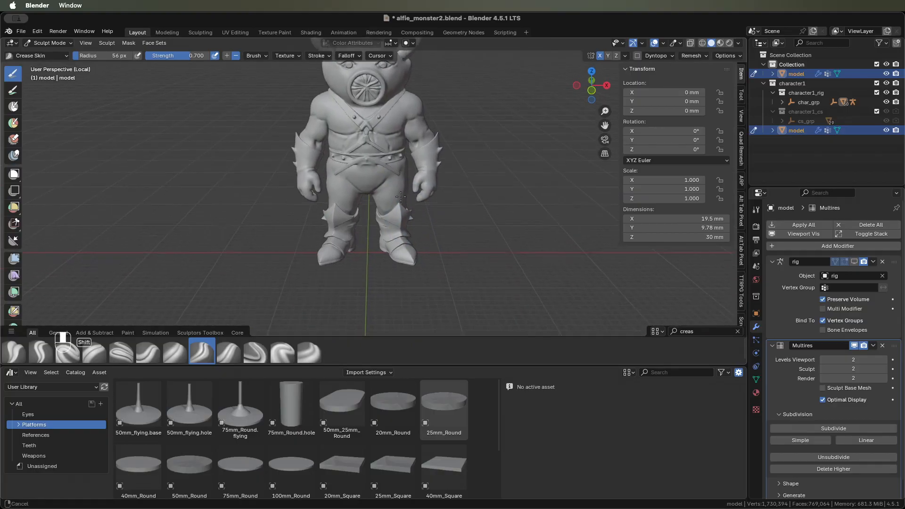
# Step: Touch up the leg armour's surface below the knee with the Crease Skin brush and smooth it
pyautogui.keyDown('shift'); pyautogui.moveTo(377, 308); pyautogui.dragTo(402, 186, button='middle'); pyautogui.keyUp('shift')
pyautogui.moveTo(301, 231); pyautogui.dragTo(298, 233)
pyautogui.moveTo(608, 179); pyautogui.dragTo(326, 233, button='middle')
pyautogui.keyDown('shift'); pyautogui.hscroll(-3, 326, 233); pyautogui.keyUp('shift')
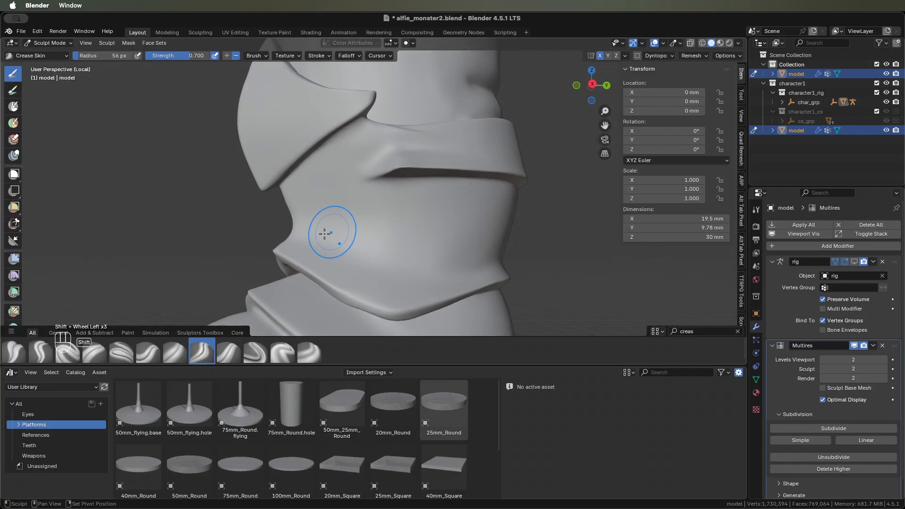
pyautogui.keyDown('shift'); pyautogui.moveTo(415, 189); pyautogui.dragTo(345, 206, button='middle'); pyautogui.keyUp('shift')
pyautogui.scroll(-3, 345, 206)
pyautogui.keyDown('shift'); pyautogui.moveTo(327, 196); pyautogui.dragTo(325, 196); pyautogui.keyUp('shift')
# Step: Set the brush radius to 89 px and smooth the leg band's end with the Smooth brush at strength 1.000
pyautogui.moveTo(336, 194)
pyautogui.mouseDown(button='middle')
pyautogui.moveTo(351, 136)
pyautogui.moveTo(356, 189)
pyautogui.moveTo(399, 195)
pyautogui.mouseUp(button='middle')
pyautogui.press('g')
pyautogui.press('f')
pyautogui.click(408, 197)
pyautogui.keyDown('shift'); pyautogui.moveTo(408, 198); pyautogui.dragTo(401, 195); pyautogui.keyUp('shift')
pyautogui.press('s')
pyautogui.hotkey('shift', 'f')
pyautogui.click(459, 202)
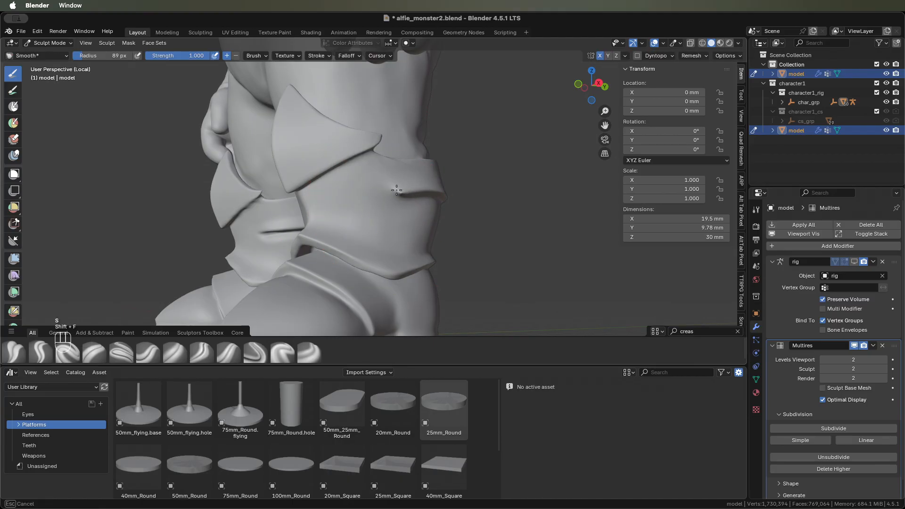
pyautogui.moveTo(386, 192); pyautogui.dragTo(393, 188)
# Step: Thicken the leg armour's bands and lower rim with the Inflate/Deflate brush
pyautogui.moveTo(393, 188)
pyautogui.mouseDown(button='middle')
pyautogui.moveTo(319, 181)
pyautogui.moveTo(319, 190)
pyautogui.mouseUp(button='middle')
pyautogui.press('i')
pyautogui.moveTo(302, 183); pyautogui.dragTo(348, 184)
pyautogui.moveTo(396, 183); pyautogui.dragTo(314, 299, button='middle')
pyautogui.moveTo(253, 273)
pyautogui.mouseDown(button='middle')
pyautogui.moveTo(347, 266)
pyautogui.moveTo(486, 304)
pyautogui.mouseUp(button='middle')
pyautogui.moveTo(410, 270); pyautogui.dragTo(346, 283)
pyautogui.moveTo(377, 270)
pyautogui.mouseDown(button='middle')
pyautogui.moveTo(454, 258)
pyautogui.moveTo(472, 270)
pyautogui.mouseUp(button='middle')
pyautogui.moveTo(472, 270); pyautogui.dragTo(497, 256)
pyautogui.moveTo(498, 256); pyautogui.dragTo(376, 297, button='middle')
pyautogui.moveTo(377, 296); pyautogui.dragTo(415, 280)
pyautogui.moveTo(414, 280); pyautogui.dragTo(441, 285)
# Step: Add volume to the boots and the lower leg wrappings with the Inflate/Deflate brush
pyautogui.keyDown('shift'); pyautogui.moveTo(455, 283); pyautogui.dragTo(457, 186, button='middle'); pyautogui.keyUp('shift')
pyautogui.moveTo(417, 198); pyautogui.dragTo(381, 224)
pyautogui.moveTo(487, 179)
pyautogui.mouseDown(button='middle')
pyautogui.moveTo(509, 210)
pyautogui.moveTo(519, 205)
pyautogui.mouseUp(button='middle')
pyautogui.moveTo(428, 131); pyautogui.dragTo(373, 124)
pyautogui.moveTo(396, 116)
pyautogui.keyDown('shift'); pyautogui.mouseDown(button='middle')
pyautogui.moveTo(379, 187)
pyautogui.moveTo(411, 212)
pyautogui.mouseUp(button='middle'); pyautogui.keyUp('shift')
pyautogui.moveTo(384, 213); pyautogui.dragTo(500, 154)
pyautogui.moveTo(495, 163); pyautogui.dragTo(419, 212, button='middle')
pyautogui.moveTo(417, 240); pyautogui.dragTo(421, 257)
pyautogui.moveTo(421, 257); pyautogui.dragTo(459, 220, button='middle')
# Step: Inflate the knee guard and the bands around the back of the lower legs
pyautogui.moveTo(487, 188); pyautogui.dragTo(344, 197, button='middle')
pyautogui.moveTo(236, 141); pyautogui.dragTo(242, 127)
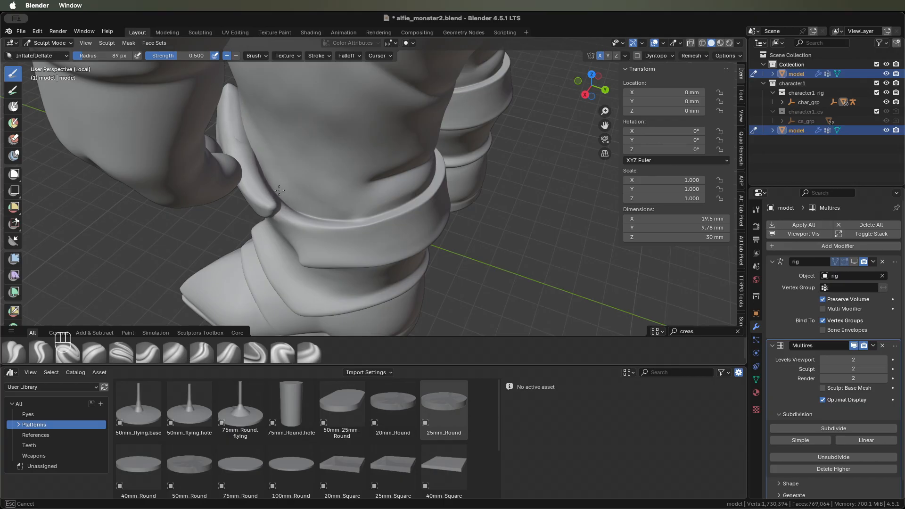
pyautogui.moveTo(438, 183); pyautogui.dragTo(342, 180, button='middle')
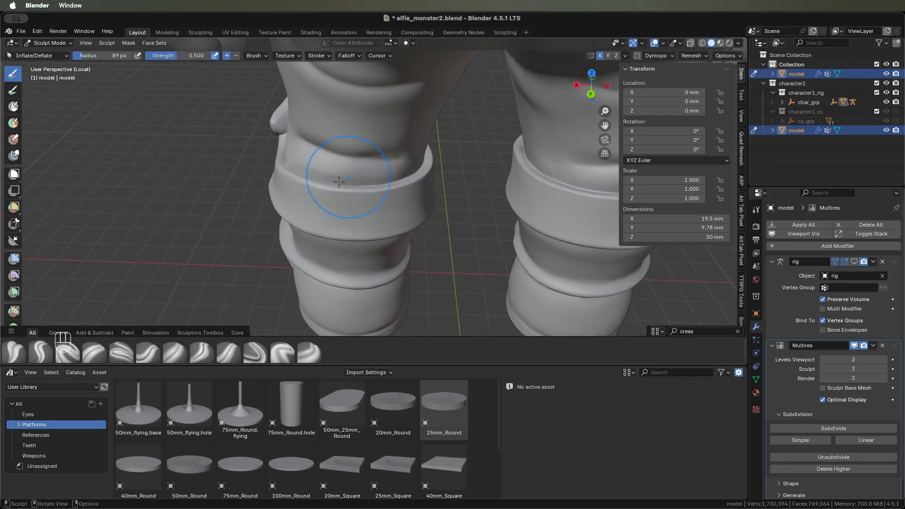
pyautogui.moveTo(430, 174); pyautogui.dragTo(432, 150, button='middle')
pyautogui.moveTo(289, 178)
pyautogui.mouseDown(button='middle')
pyautogui.moveTo(507, 177)
pyautogui.moveTo(475, 171)
pyautogui.mouseUp(button='middle')
pyautogui.moveTo(474, 171)
pyautogui.mouseDown()
pyautogui.moveTo(411, 198)
pyautogui.moveTo(359, 192)
pyautogui.mouseUp()
pyautogui.moveTo(359, 193); pyautogui.dragTo(325, 163, button='middle')
pyautogui.moveTo(335, 170); pyautogui.dragTo(327, 165)
pyautogui.moveTo(327, 165)
pyautogui.mouseDown(button='middle')
pyautogui.moveTo(303, 146)
pyautogui.moveTo(309, 200)
pyautogui.mouseUp(button='middle')
# Step: Set the brush radius to 60 px and inflate the strap hanging diagonally below the belt
pyautogui.scroll(-6, 302, 146)
pyautogui.moveTo(313, 141)
pyautogui.keyDown('shift'); pyautogui.mouseDown(button='middle')
pyautogui.moveTo(321, 255)
pyautogui.moveTo(340, 255)
pyautogui.moveTo(332, 226)
pyautogui.moveTo(349, 191)
pyautogui.mouseUp(button='middle'); pyautogui.keyUp('shift')
pyautogui.scroll(3, 322, 249)
pyautogui.press('f')
pyautogui.click(332, 191)
pyautogui.moveTo(347, 165); pyautogui.dragTo(397, 133)
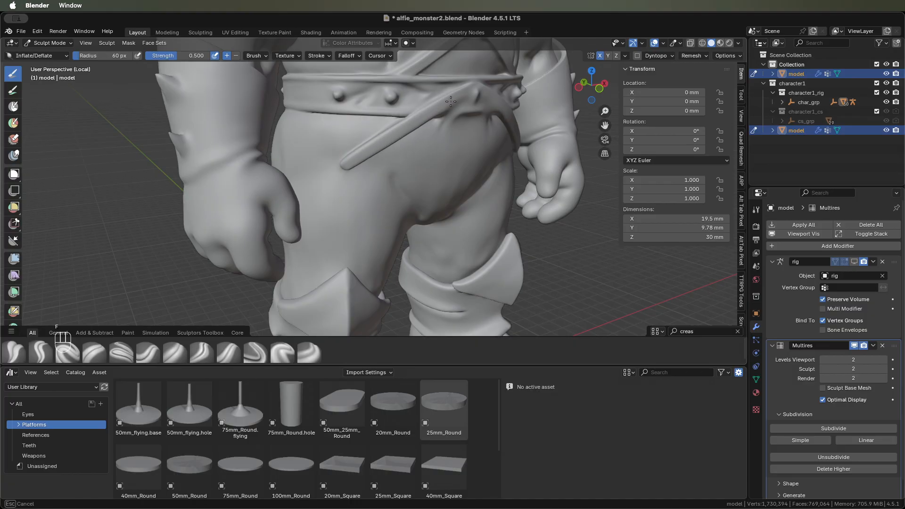
# Step: Raise folds around the belt studs with the inverted Crease Skin brush at strength 0.867
pyautogui.press('q')
pyautogui.click(414, 111)
pyautogui.scroll(6, 267, 222)
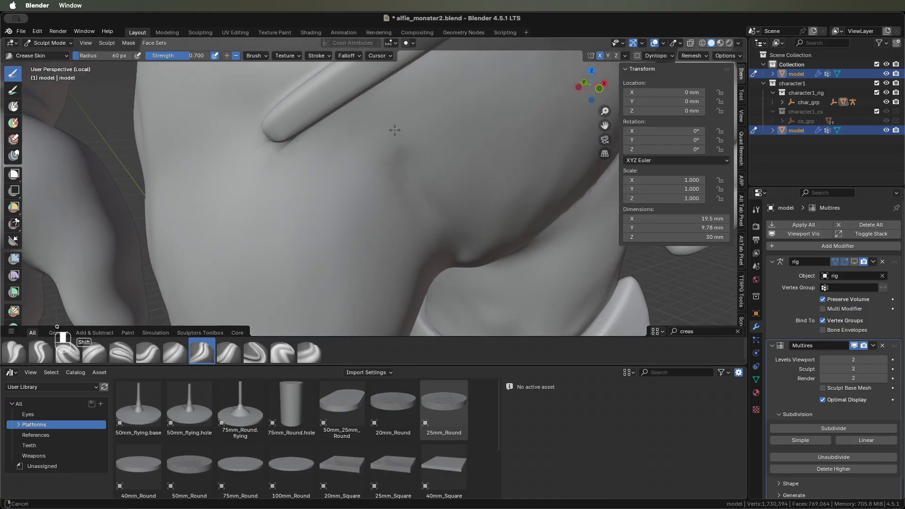
pyautogui.moveTo(267, 221); pyautogui.dragTo(262, 182, button='middle')
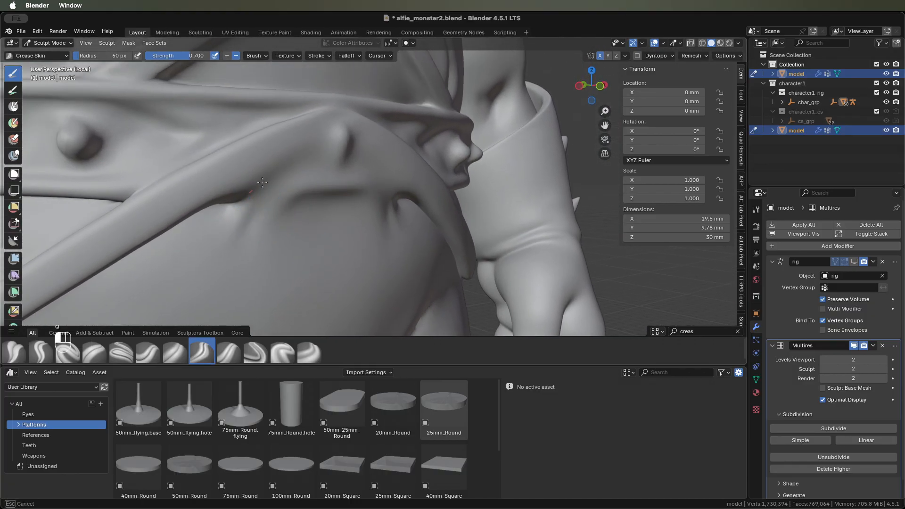
pyautogui.hotkey('shift', 'f')
pyautogui.click(324, 157)
pyautogui.moveTo(268, 182); pyautogui.dragTo(312, 167)
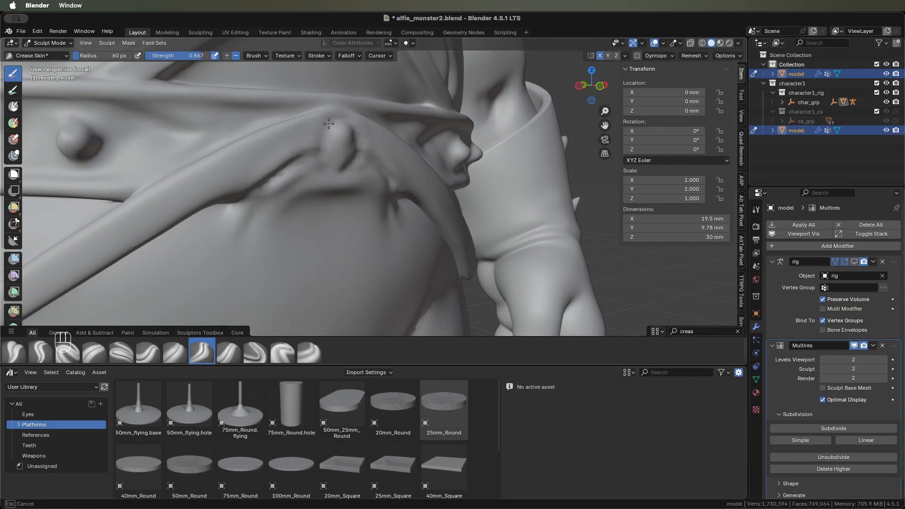
pyautogui.moveTo(362, 149); pyautogui.dragTo(35, 122, button='middle')
pyautogui.moveTo(46, 112); pyautogui.dragTo(189, 113)
pyautogui.moveTo(249, 120); pyautogui.dragTo(187, 163, button='middle')
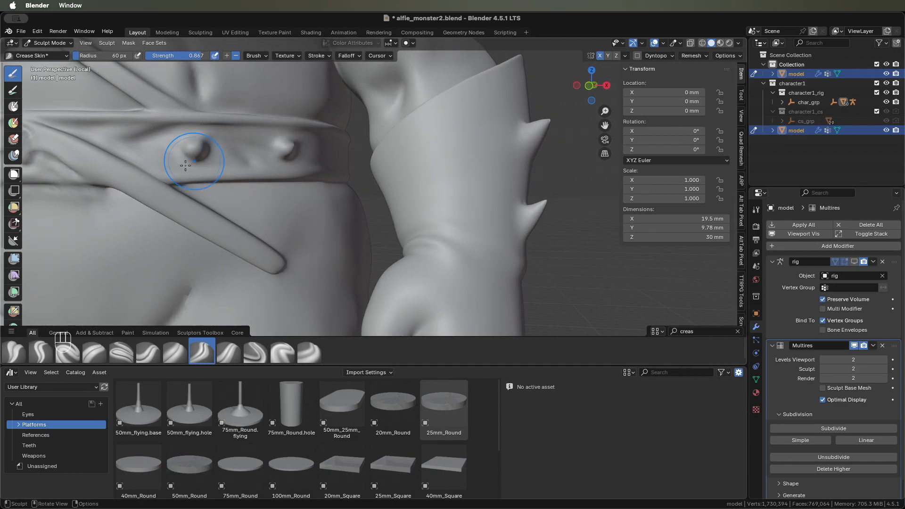
# Step: Raise creases on the forearm guard and around the bases of its spikes with the inverted Crease Skin brush
pyautogui.scroll(-5, 341, 187)
pyautogui.keyDown('shift'); pyautogui.moveTo(341, 187); pyautogui.dragTo(199, 175, button='middle'); pyautogui.keyUp('shift')
pyautogui.scroll(5, 208, 182)
pyautogui.moveTo(245, 177); pyautogui.dragTo(210, 201)
pyautogui.moveTo(269, 214); pyautogui.dragTo(276, 218)
pyautogui.moveTo(276, 212)
pyautogui.mouseDown(button='middle')
pyautogui.moveTo(196, 198)
pyautogui.moveTo(181, 182)
pyautogui.mouseUp(button='middle')
pyautogui.moveTo(213, 138); pyautogui.dragTo(233, 150)
pyautogui.moveTo(293, 173); pyautogui.dragTo(294, 172)
pyautogui.moveTo(294, 173); pyautogui.dragTo(439, 169, button='middle')
pyautogui.moveTo(512, 163); pyautogui.dragTo(516, 166)
pyautogui.moveTo(517, 167)
pyautogui.mouseDown(button='middle')
pyautogui.moveTo(509, 176)
pyautogui.moveTo(502, 163)
pyautogui.moveTo(308, 110)
pyautogui.moveTo(324, 162)
pyautogui.moveTo(263, 156)
pyautogui.moveTo(298, 182)
pyautogui.mouseUp(button='middle')
pyautogui.scroll(-2, 498, 163)
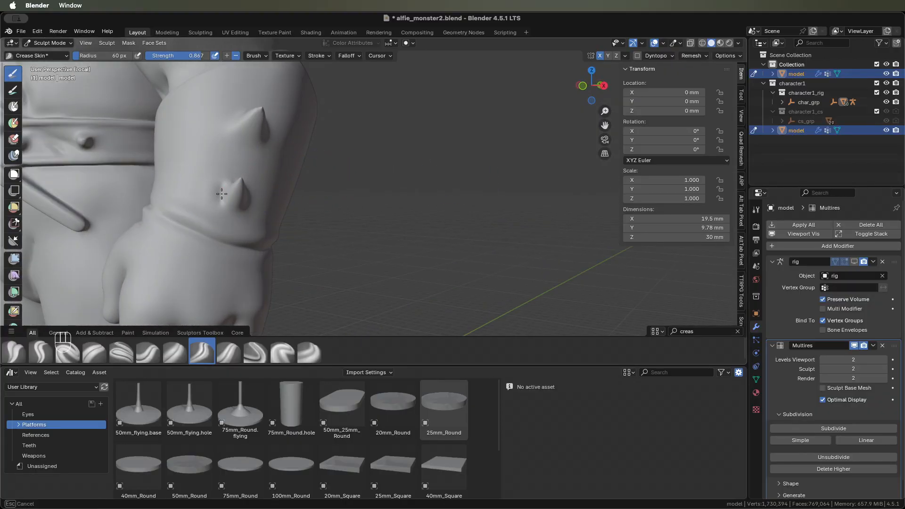
pyautogui.moveTo(231, 137); pyautogui.dragTo(242, 144)
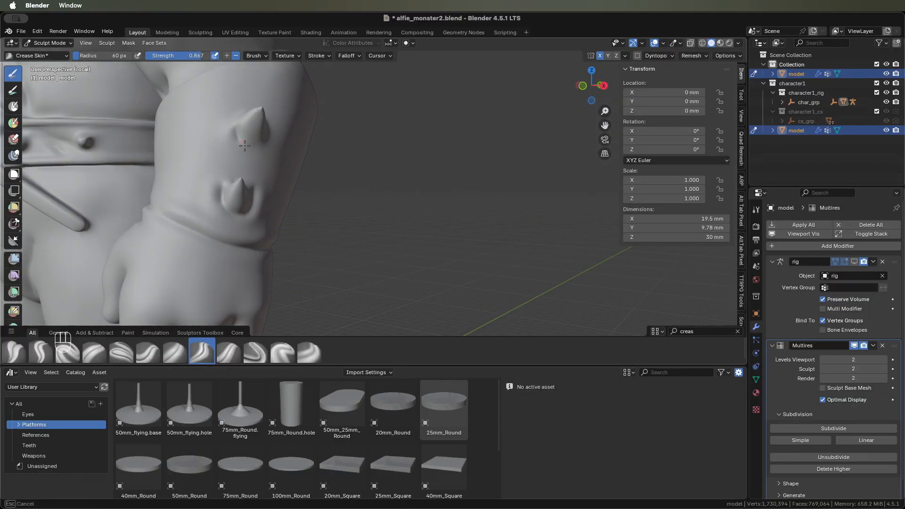
# Step: Plump up the hand's fingers with the Inflate/Deflate brush at a radius of 118 px
pyautogui.scroll(-2, 237, 115)
pyautogui.moveTo(237, 115); pyautogui.dragTo(295, 156, button='middle')
pyautogui.scroll(3, 304, 197)
pyautogui.keyDown('shift'); pyautogui.moveTo(287, 241); pyautogui.dragTo(318, 194, button='middle'); pyautogui.keyUp('shift')
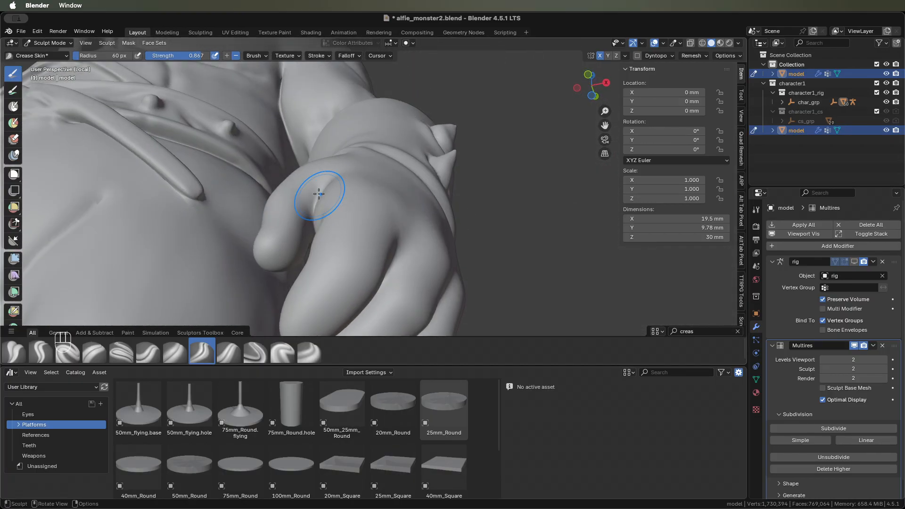
pyautogui.press('i')
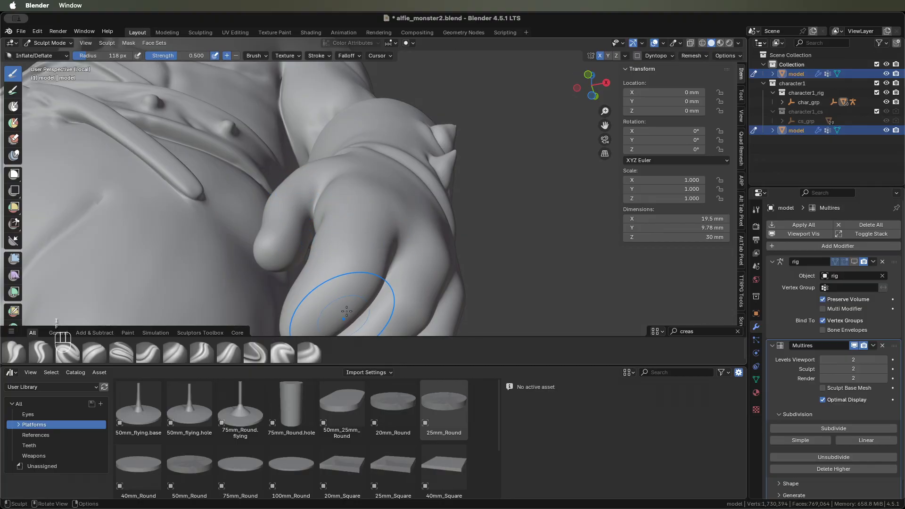
pyautogui.keyDown('shift'); pyautogui.moveTo(323, 282); pyautogui.dragTo(355, 209, button='middle'); pyautogui.keyUp('shift')
pyautogui.moveTo(355, 209); pyautogui.dragTo(309, 268)
pyautogui.moveTo(381, 183); pyautogui.dragTo(365, 177, button='middle')
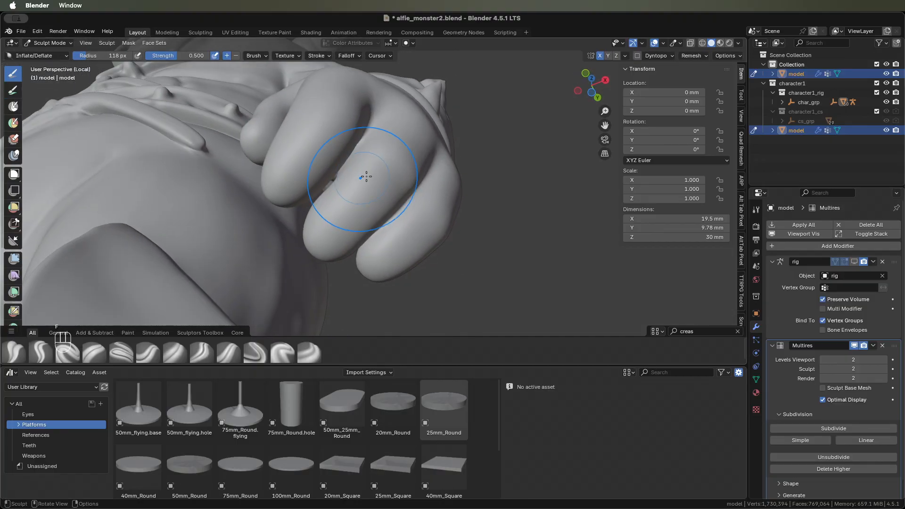
# Step: Switch to Object Mode and enable the rig modifier's viewport display to bring back the pose
pyautogui.moveTo(385, 112); pyautogui.dragTo(358, 157, button='middle')
pyautogui.moveTo(330, 226); pyautogui.dragTo(302, 203, button='middle')
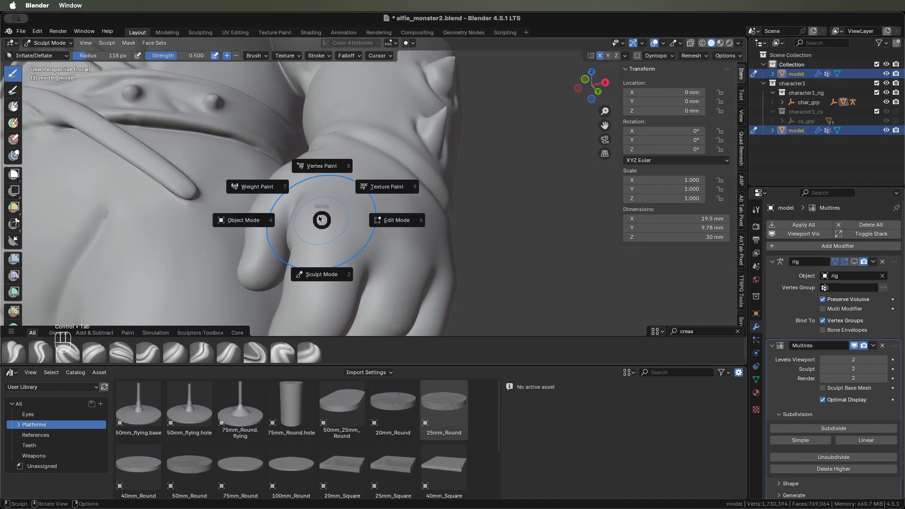
pyautogui.click(167, 201)
pyautogui.moveTo(168, 202); pyautogui.dragTo(159, 219, button='middle')
pyautogui.scroll(-5, 252, 232)
pyautogui.scroll(-4, 203, 234)
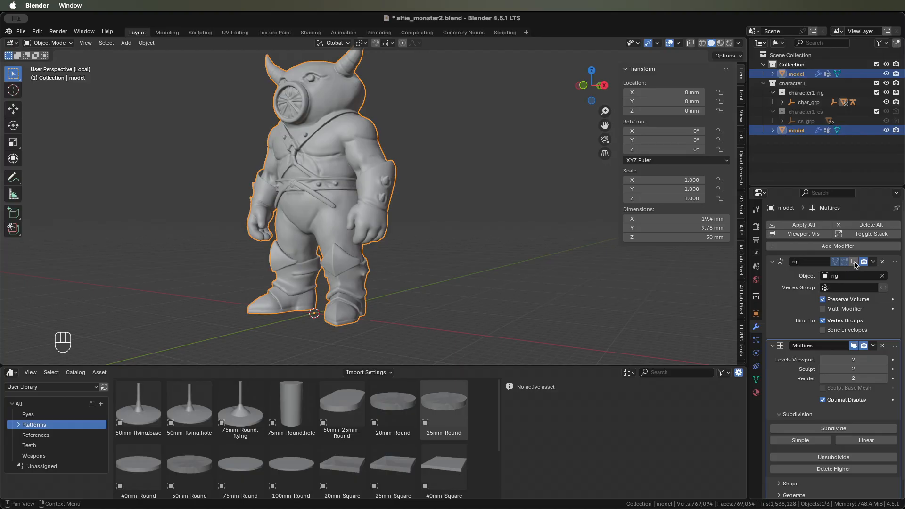
pyautogui.moveTo(395, 290); pyautogui.dragTo(338, 275, button='middle')
# Step: Examine the posed model's mesh in wireframe in Object and Edit Mode, and return to solid shading
pyautogui.hotkey('shift', 'z')
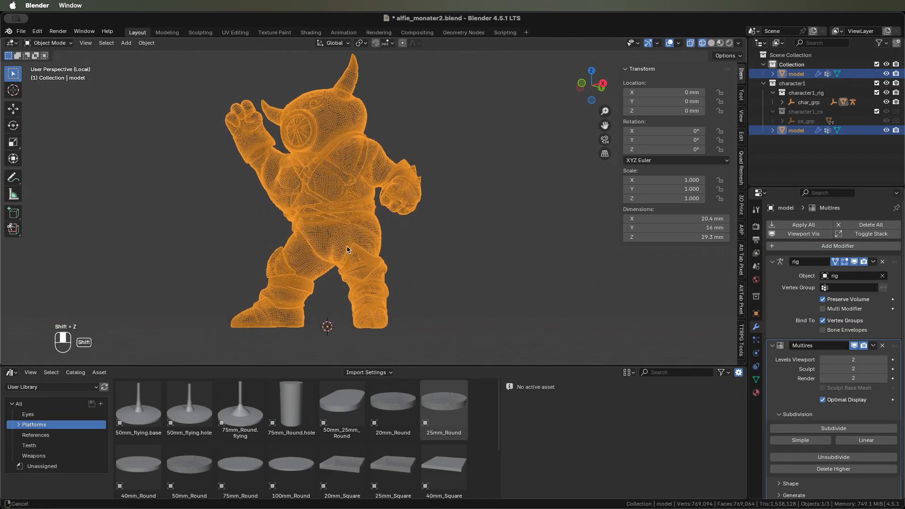
pyautogui.press('Tab')
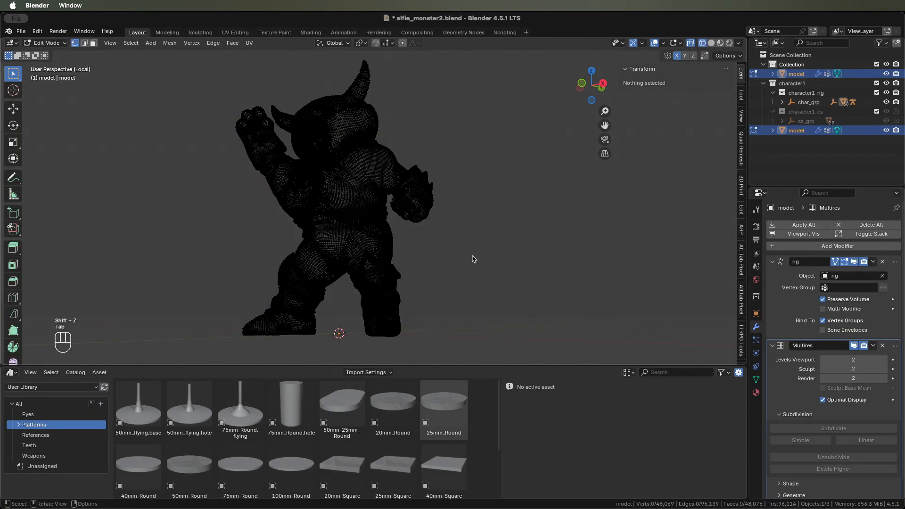
pyautogui.press('Tab')
pyautogui.scroll(1, 413, 252)
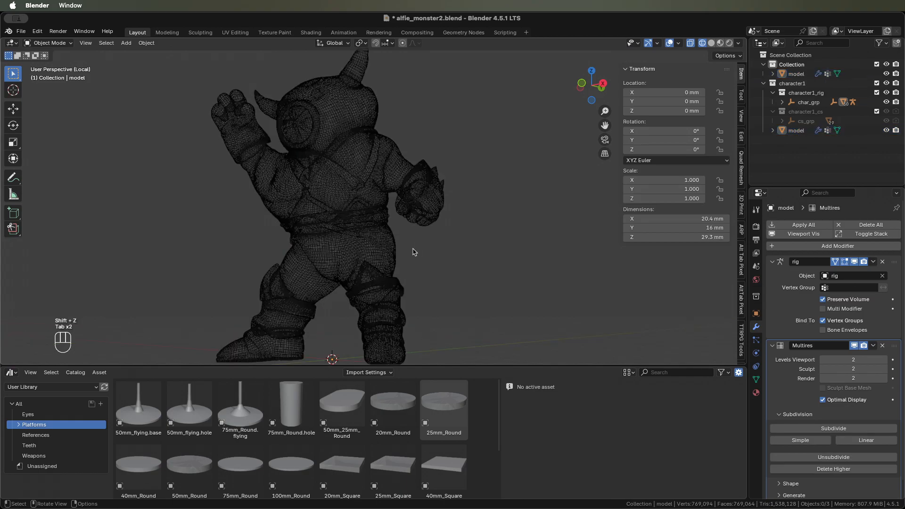
pyautogui.click(711, 43)
# Step: Save the file and run Copy Apply Pose on the posed model
pyautogui.moveTo(405, 212); pyautogui.dragTo(477, 212, button='middle')
pyautogui.press('super+s')
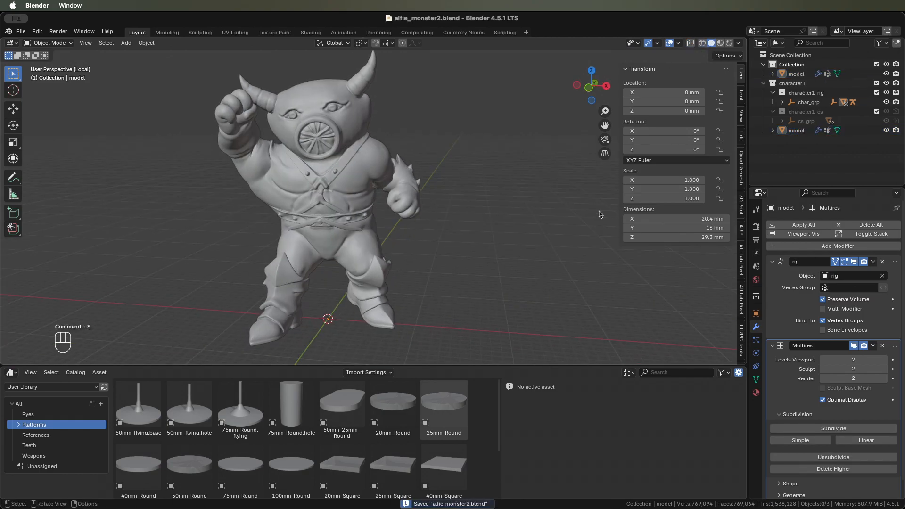
pyautogui.click(367, 204)
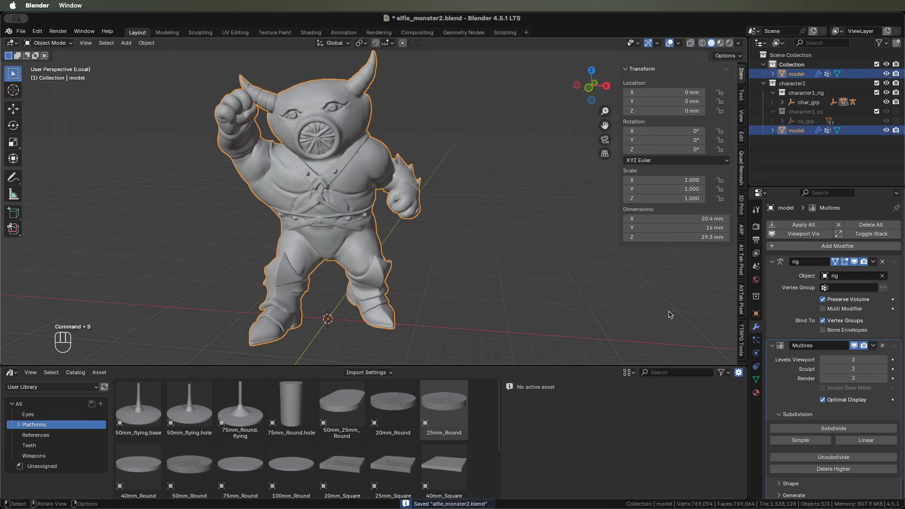
pyautogui.click(742, 338)
pyautogui.click(682, 147)
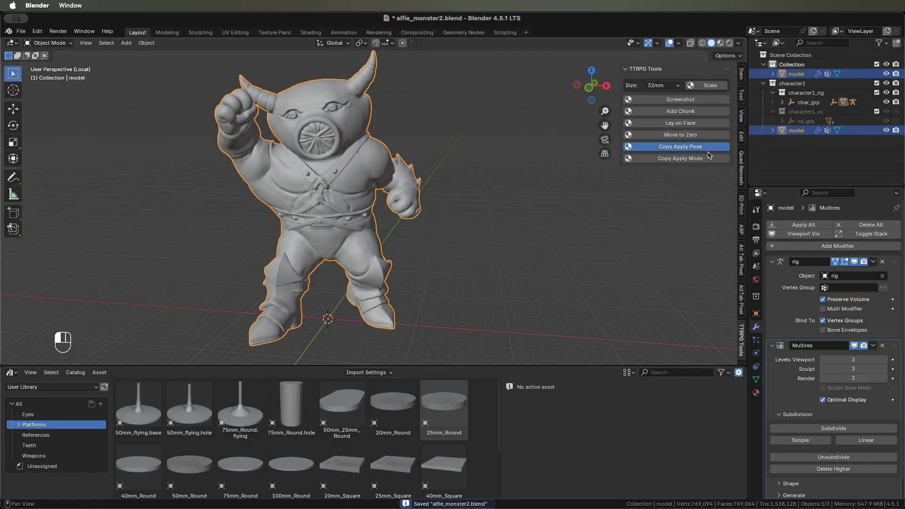
# Step: Hide the rigged original and rename it model.posed, and rename the pose-applied copy base.smash
pyautogui.click(887, 132)
pyautogui.doubleClick(807, 130)
pyautogui.write('.posed')
pyautogui.press('Return')
pyautogui.doubleClick(818, 131)
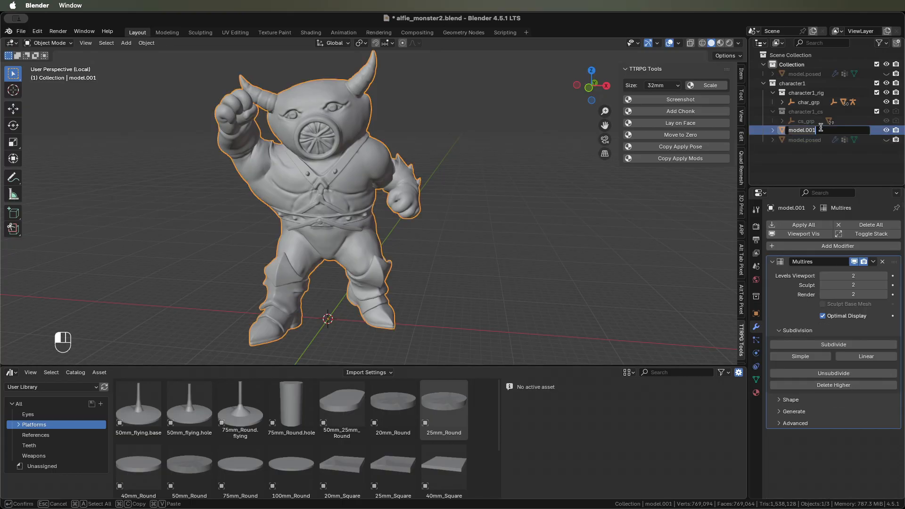
pyautogui.write('base.smash')
pyautogui.press('Return')
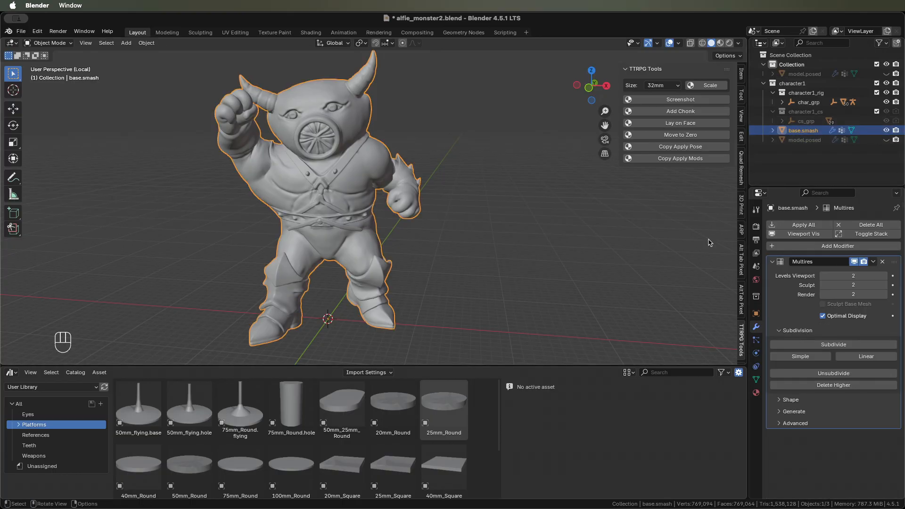
# Step: Enter Sculpt Mode, nudge the flank beneath the raised arm with the Grab brush, and reduce the brush radius to 73 px
pyautogui.moveTo(289, 209); pyautogui.dragTo(287, 187, button='middle')
pyautogui.hotkey('ctrl', 'Tab')
pyautogui.click(279, 198)
pyautogui.press('g')
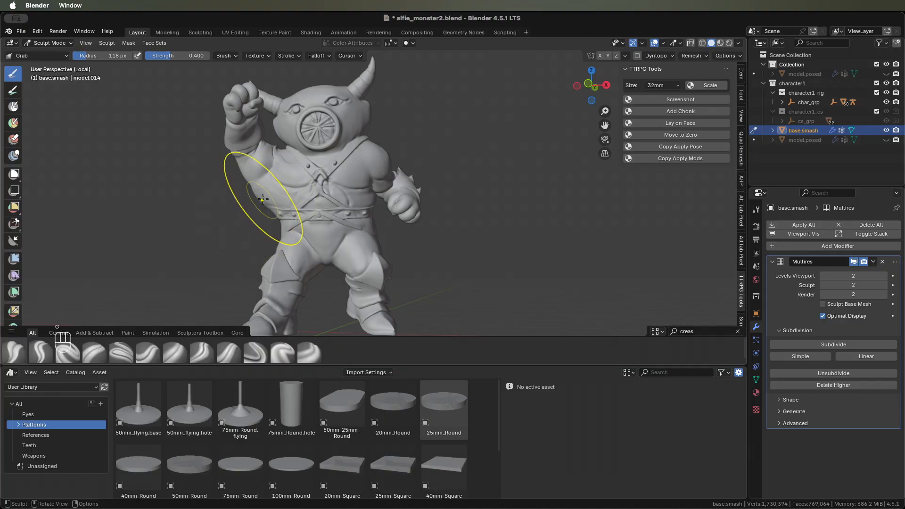
pyautogui.moveTo(262, 197); pyautogui.dragTo(267, 197)
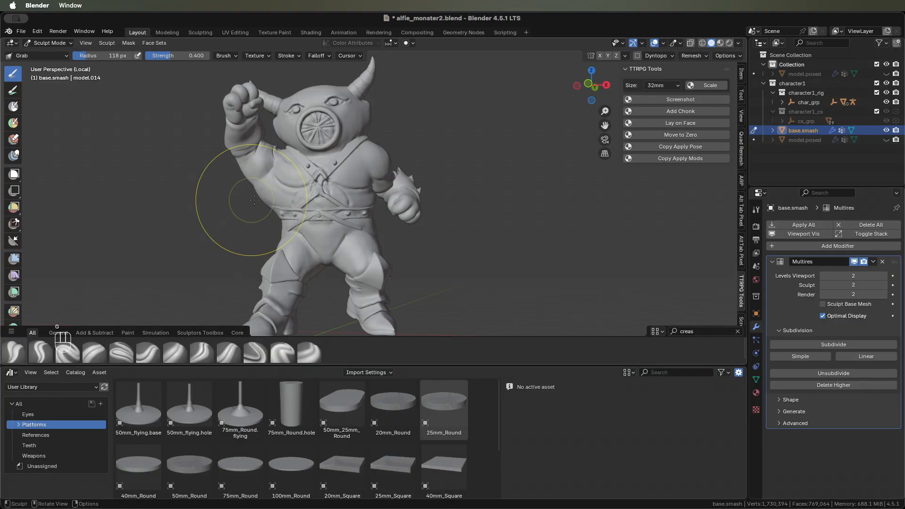
pyautogui.press('f')
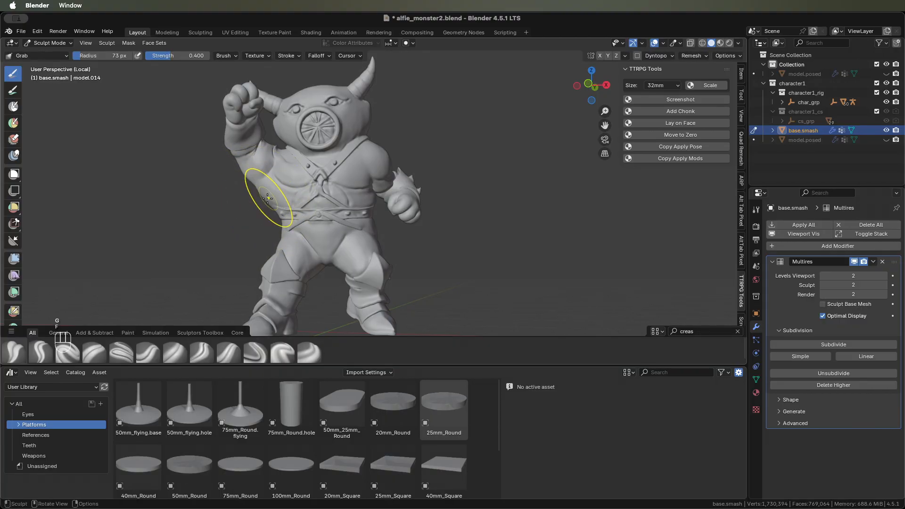
# Step: Refine the belt's upper edge at the side of the waist with the Crease Skin brush
pyautogui.moveTo(281, 194); pyautogui.dragTo(376, 153, button='middle')
pyautogui.scroll(1, 386, 189)
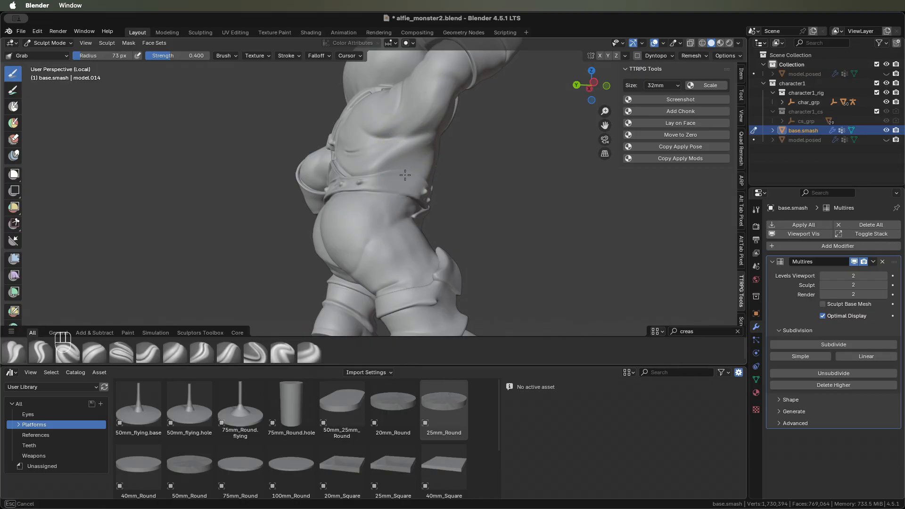
pyautogui.moveTo(389, 181); pyautogui.dragTo(333, 202, button='middle')
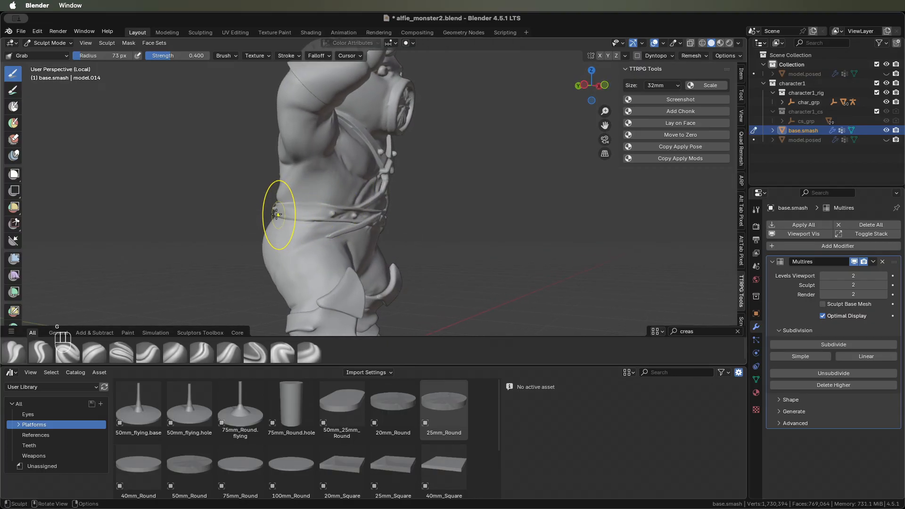
pyautogui.moveTo(311, 208); pyautogui.dragTo(470, 212, button='middle')
pyautogui.scroll(4, 445, 205)
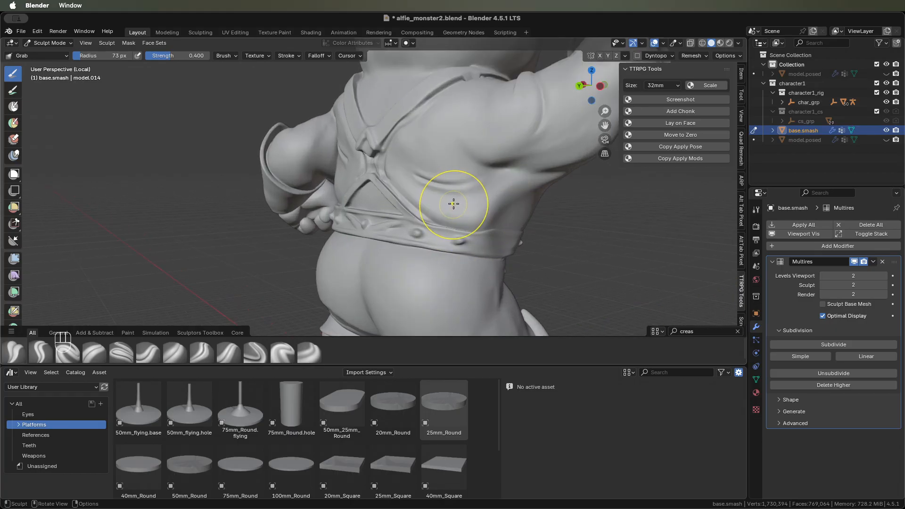
pyautogui.moveTo(559, 172); pyautogui.dragTo(471, 188, button='middle')
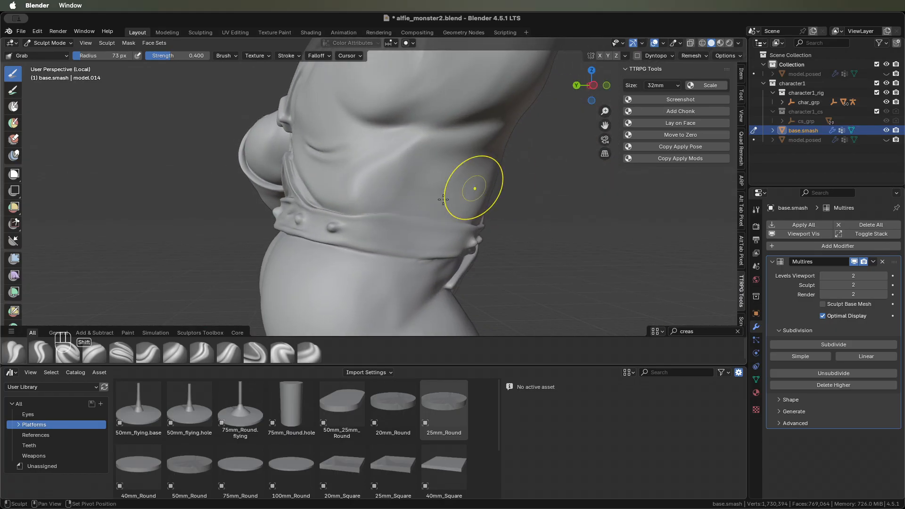
pyautogui.moveTo(462, 151); pyautogui.dragTo(303, 191, button='middle')
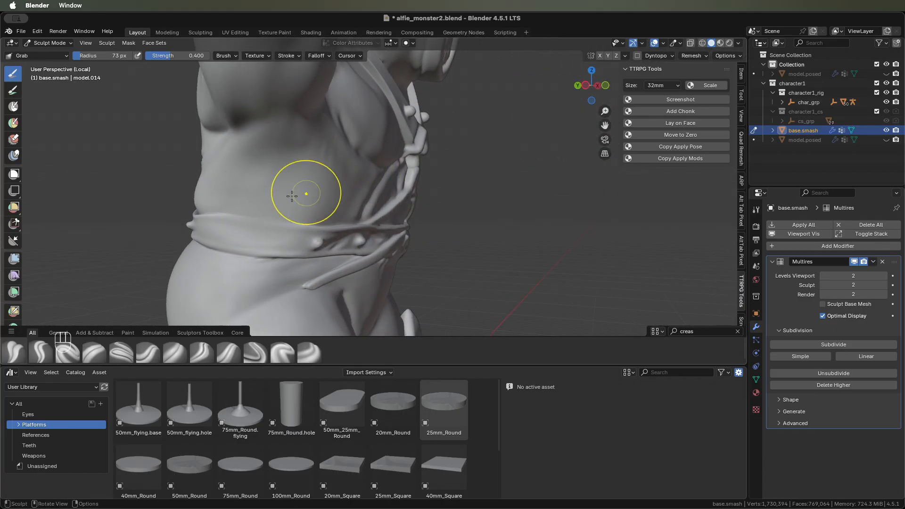
pyautogui.moveTo(218, 216); pyautogui.dragTo(291, 224, button='middle')
pyautogui.press('q')
pyautogui.click(272, 234)
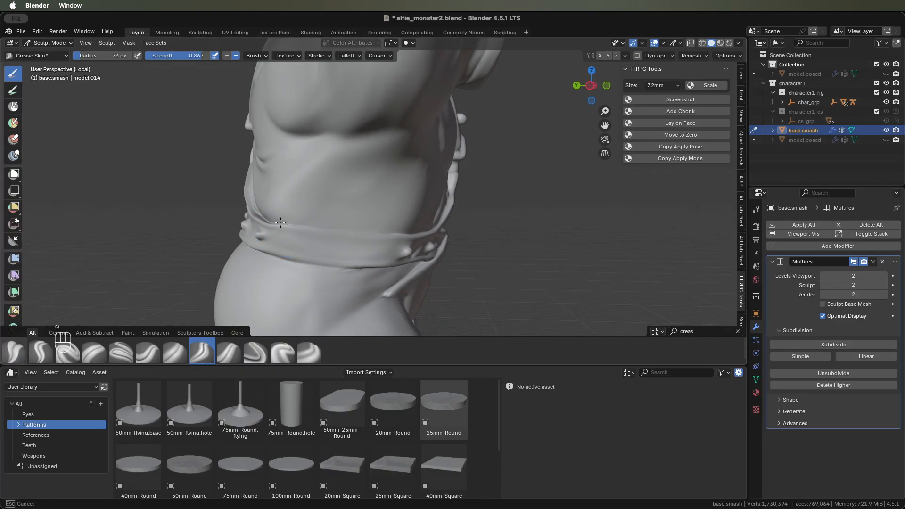
# Step: Reshape the side of the waist between the raised arm and the belt with the Grab brush
pyautogui.moveTo(403, 232); pyautogui.dragTo(238, 219, button='middle')
pyautogui.press('g')
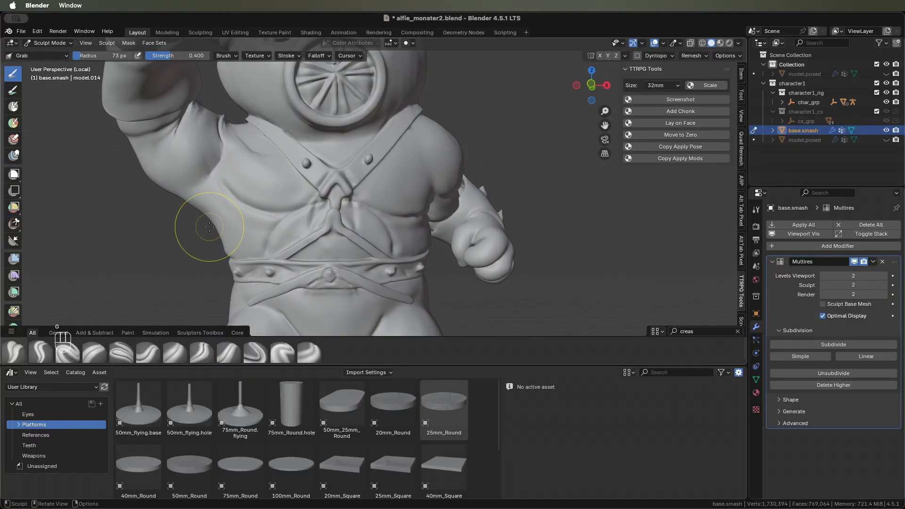
pyautogui.moveTo(217, 222); pyautogui.dragTo(230, 235)
pyautogui.moveTo(227, 246); pyautogui.dragTo(227, 219)
pyautogui.moveTo(214, 201); pyautogui.dragTo(323, 188, button='middle')
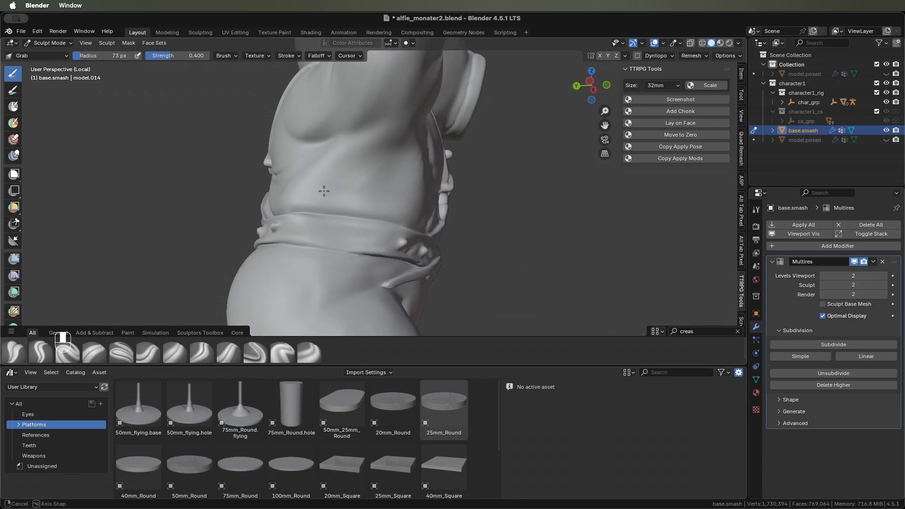
pyautogui.moveTo(414, 172); pyautogui.dragTo(454, 198, button='middle')
pyautogui.moveTo(454, 198)
pyautogui.mouseDown()
pyautogui.moveTo(457, 205)
pyautogui.moveTo(481, 177)
pyautogui.mouseUp()
# Step: Thicken the raised arm near its wrist with the Inflate/Deflate brush
pyautogui.scroll(-2, 488, 185)
pyautogui.moveTo(500, 194); pyautogui.dragTo(511, 184, button='middle')
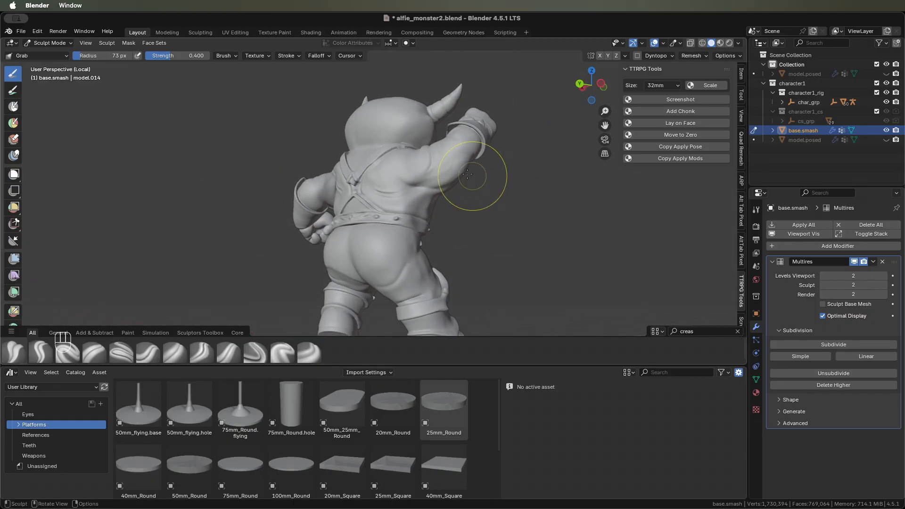
pyautogui.press('i')
pyautogui.scroll(2, 454, 151)
pyautogui.moveTo(481, 146); pyautogui.dragTo(483, 144)
pyautogui.moveTo(494, 137)
pyautogui.mouseDown(button='middle')
pyautogui.moveTo(480, 157)
pyautogui.moveTo(277, 162)
pyautogui.moveTo(308, 183)
pyautogui.moveTo(460, 177)
pyautogui.moveTo(285, 192)
pyautogui.moveTo(273, 222)
pyautogui.moveTo(446, 219)
pyautogui.mouseUp(button='middle')
# Step: Refine the back and flank beneath the raised arm using the Grab and Inflate/Deflate brushes
pyautogui.press('g')
pyautogui.scroll(3, 466, 212)
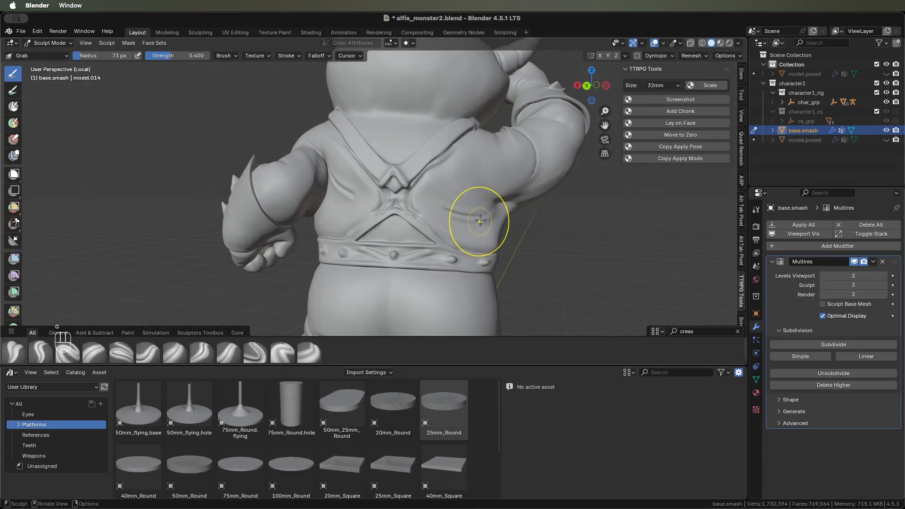
pyautogui.scroll(2, 466, 188)
pyautogui.moveTo(466, 188); pyautogui.dragTo(428, 192, button='middle')
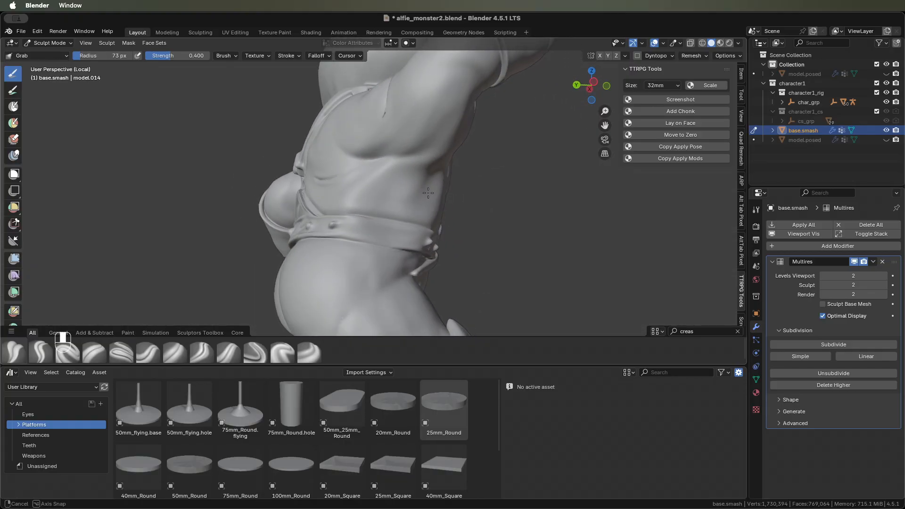
pyautogui.press('i')
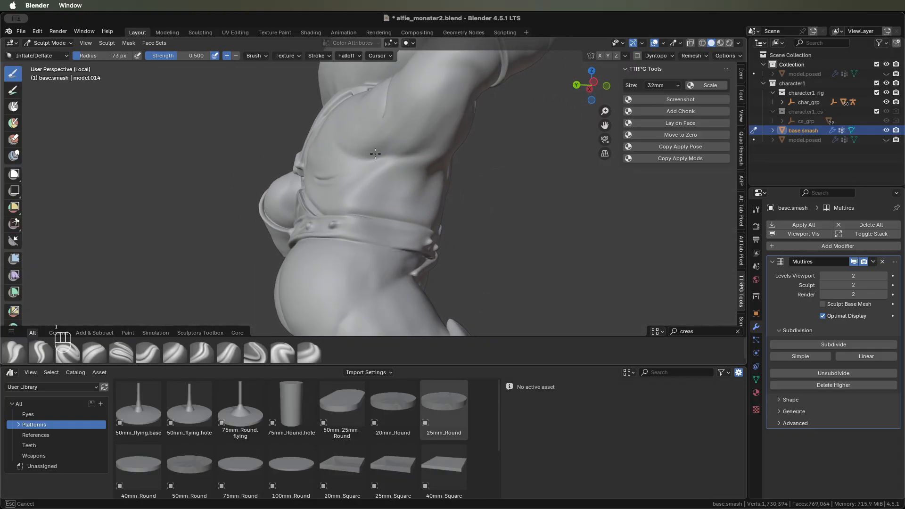
pyautogui.moveTo(361, 178); pyautogui.dragTo(255, 213, button='middle')
pyautogui.keyDown('ctrl'); pyautogui.moveTo(269, 158); pyautogui.dragTo(237, 207, button='middle'); pyautogui.keyUp('ctrl')
# Step: Return to Object Mode, run Copy Apply Mods on base.smash, and clear the selection
pyautogui.hotkey('ctrl', 'Tab')
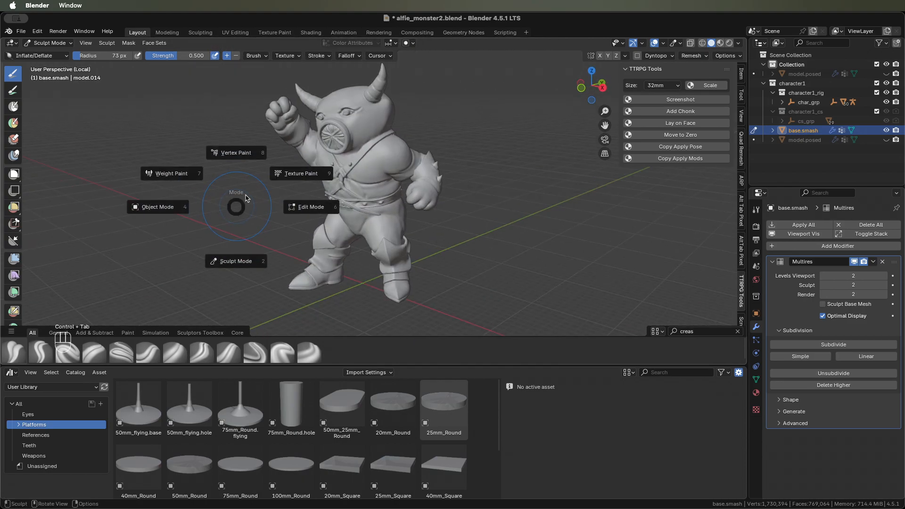
pyautogui.press('4')
pyautogui.moveTo(246, 196); pyautogui.dragTo(264, 183, button='middle')
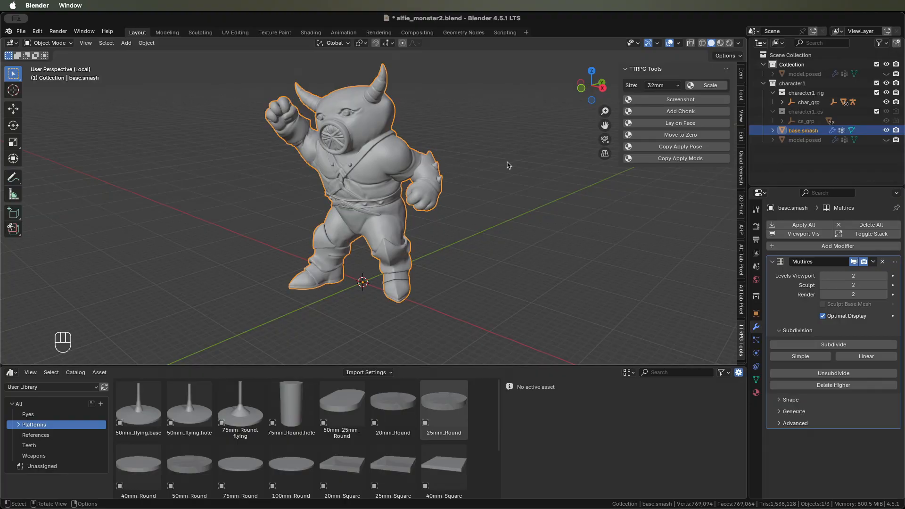
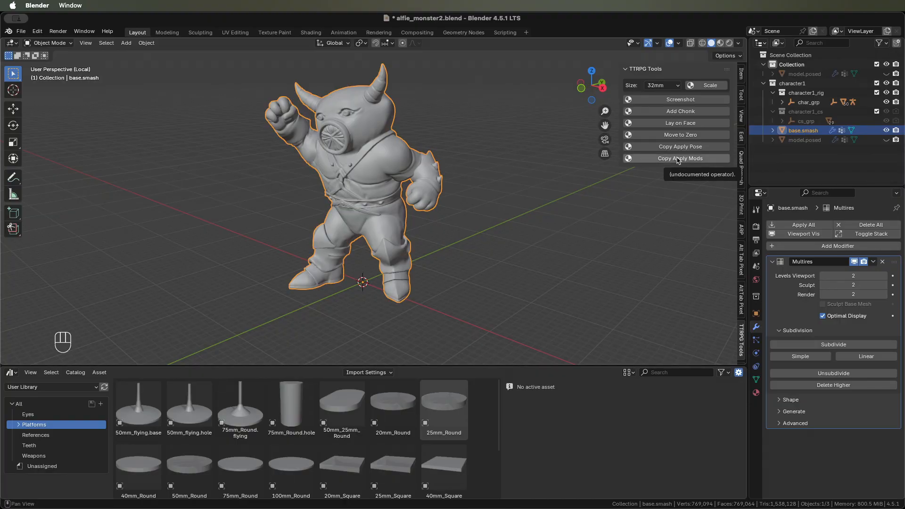
pyautogui.click(678, 160)
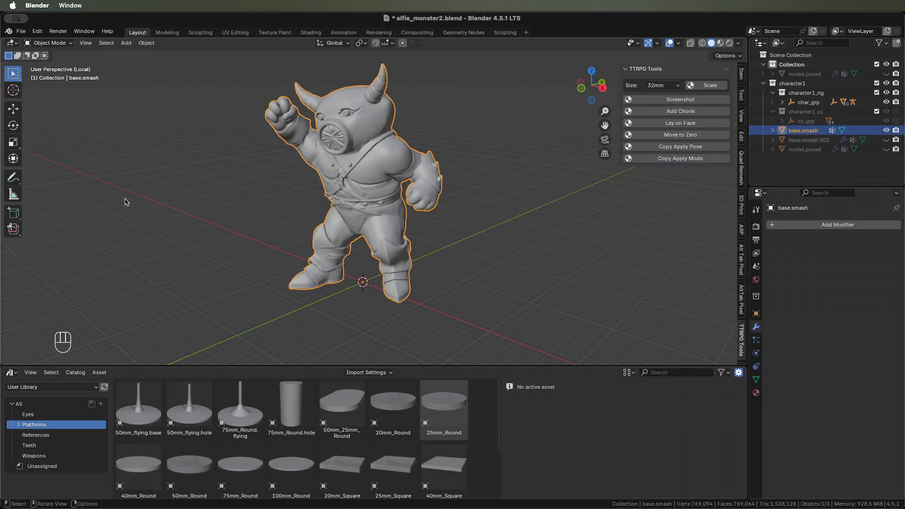
pyautogui.click(550, 150)
# Step: Add a Remesh modifier in Voxel mode to base.smash and set the voxel size to 0.05 mm
pyautogui.click(826, 223)
pyautogui.click(823, 225)
pyautogui.write('r')
pyautogui.click(742, 242)
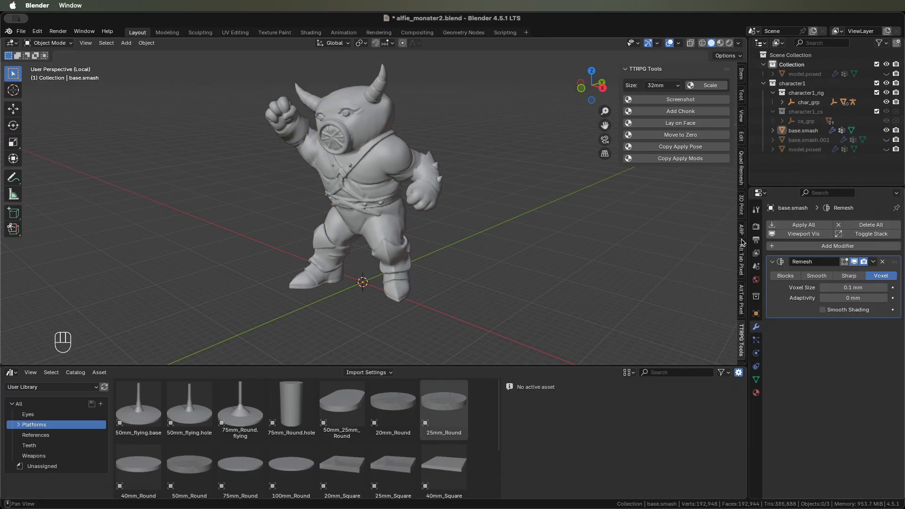
pyautogui.moveTo(853, 287); pyautogui.dragTo(854, 288)
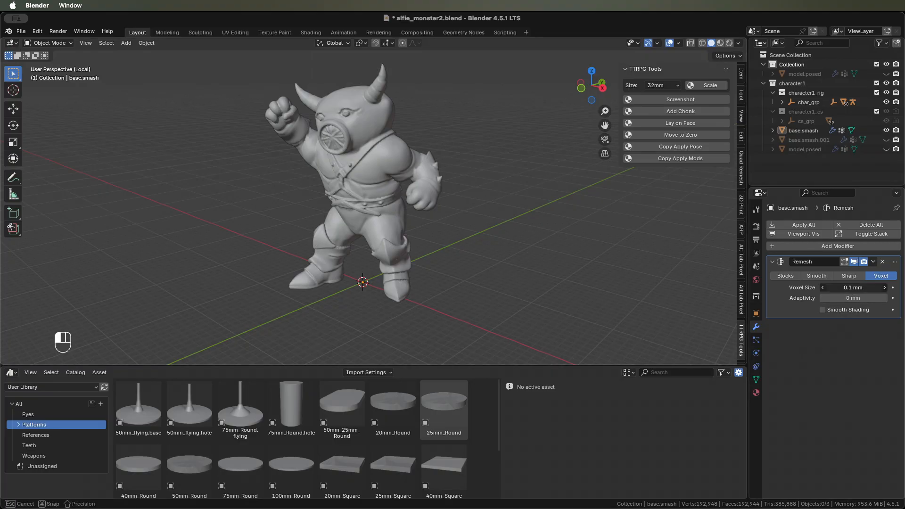
pyautogui.click(854, 262)
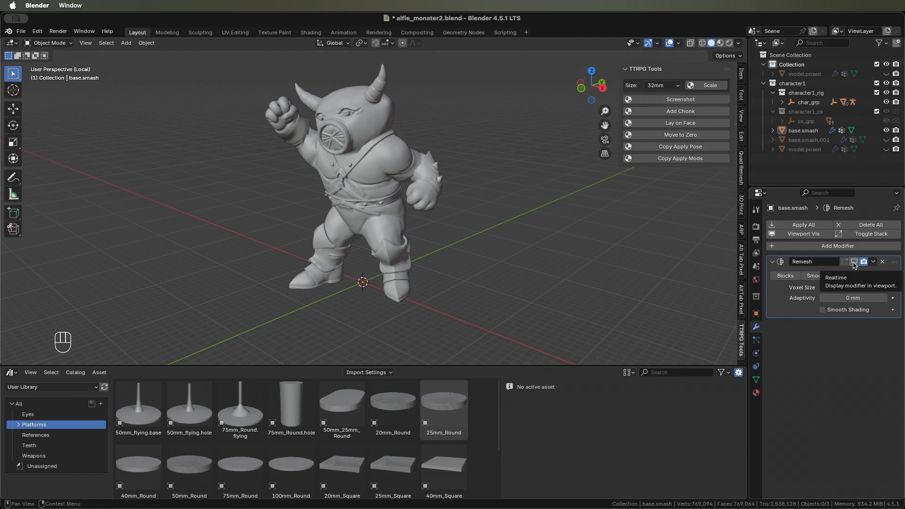
pyautogui.click(846, 285)
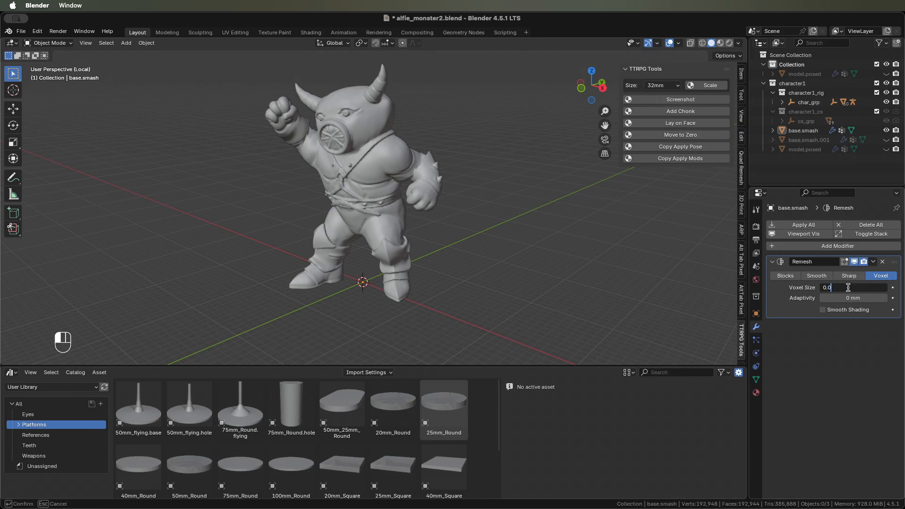
pyautogui.write('0.05')
pyautogui.press('Return')
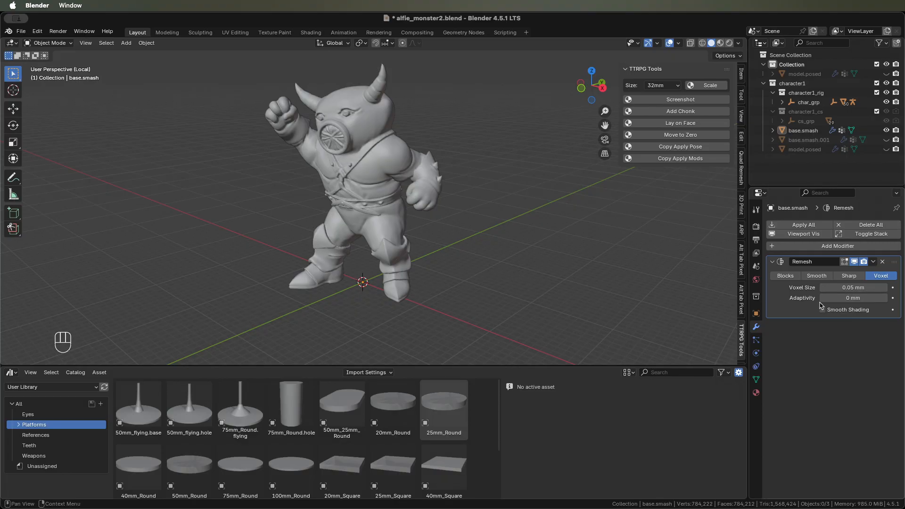
# Step: Run Copy Apply Mods on the remeshed model and select the resulting base.smash object
pyautogui.moveTo(424, 221); pyautogui.dragTo(365, 211, button='middle')
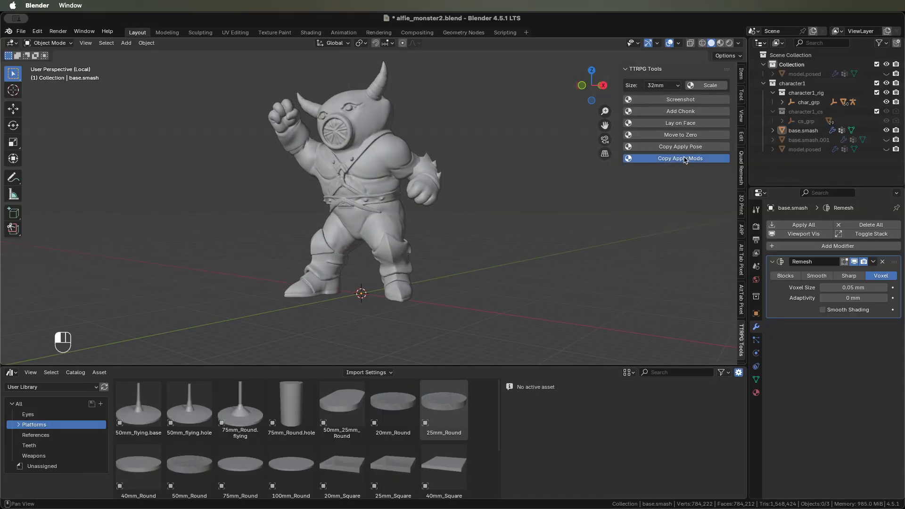
pyautogui.click(671, 159)
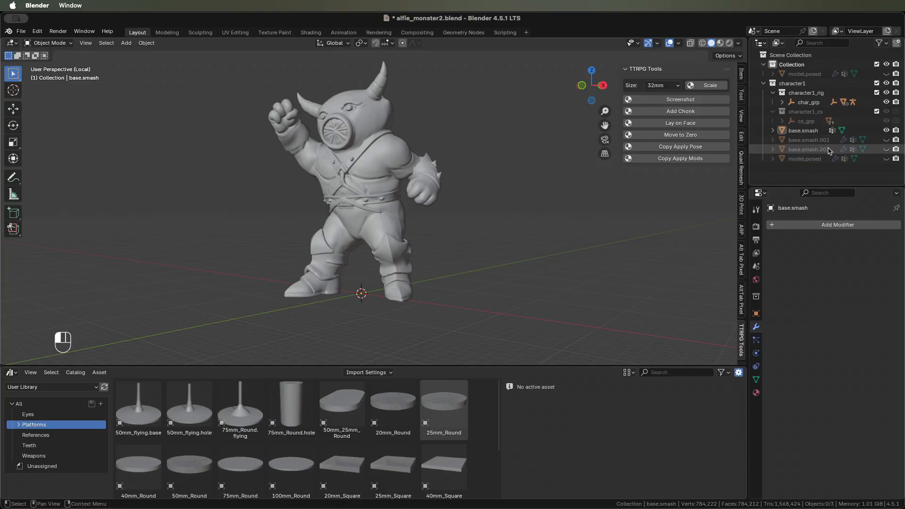
pyautogui.click(812, 148)
pyautogui.click(803, 130)
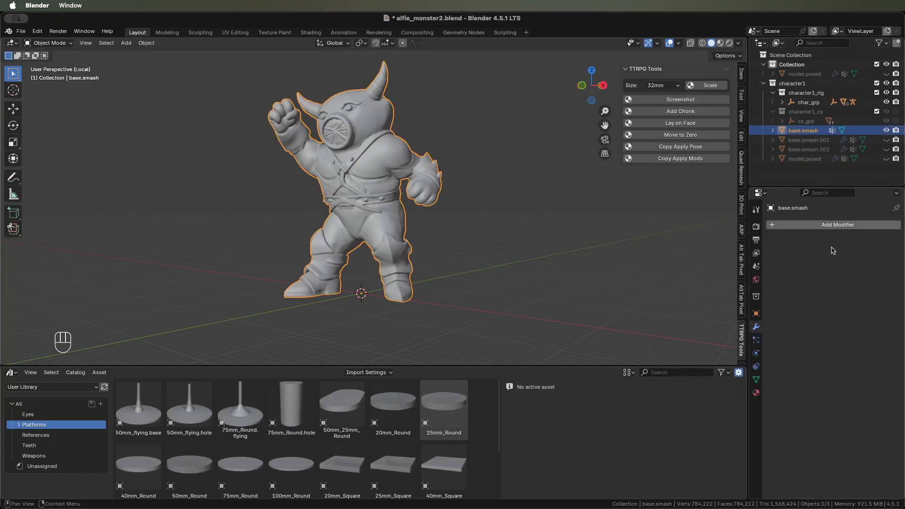
# Step: In Material Preview shading, add a Transfer UVs modifier with base.smash.002 as the source object and apply it
pyautogui.click(822, 225)
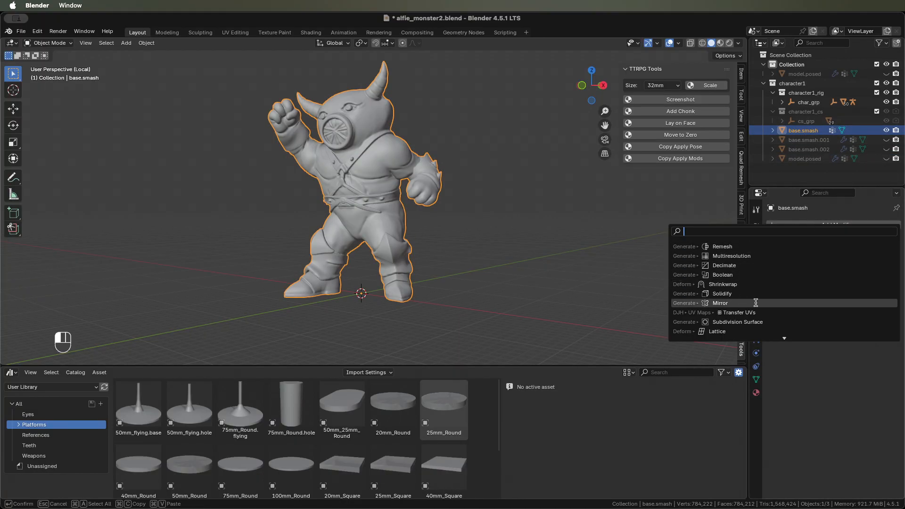
pyautogui.click(720, 42)
pyautogui.click(822, 224)
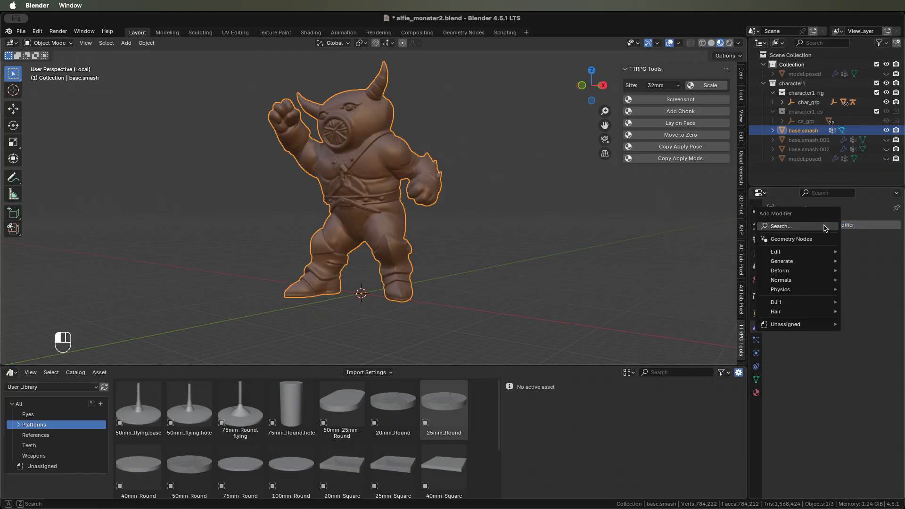
pyautogui.click(796, 228)
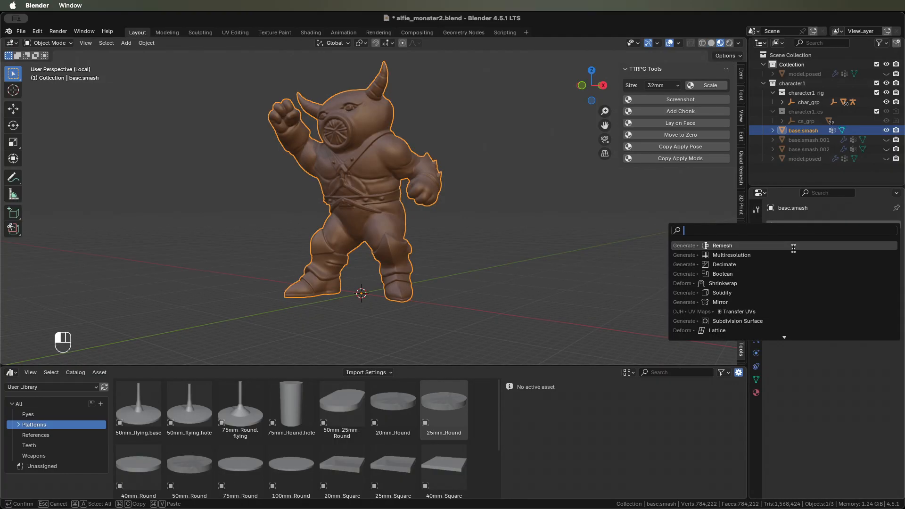
pyautogui.click(884, 310)
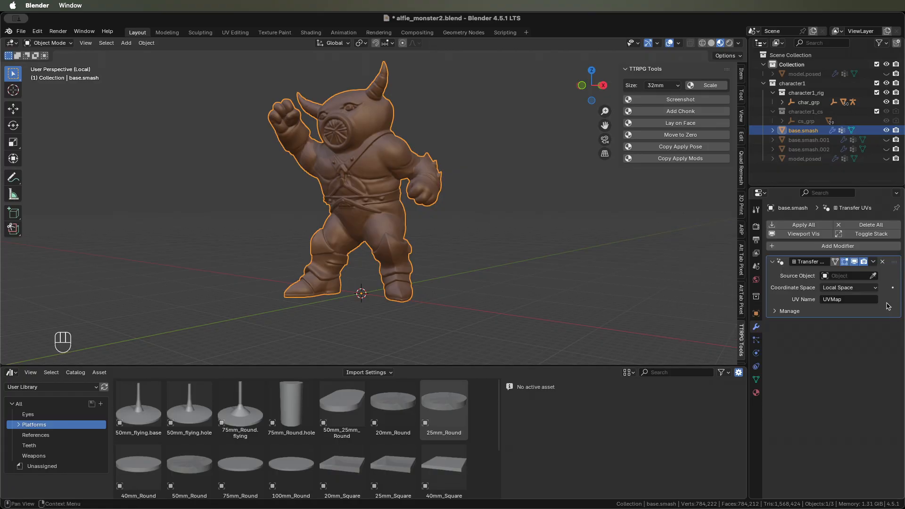
pyautogui.click(822, 153)
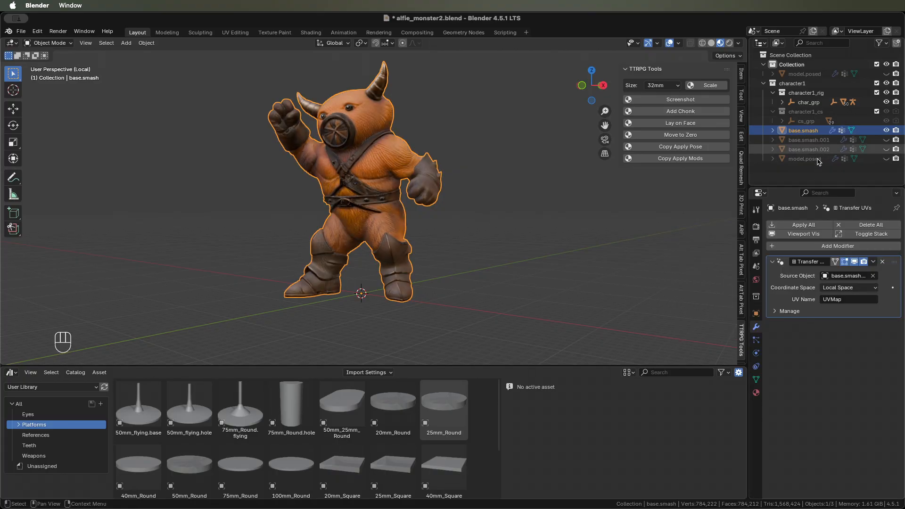
pyautogui.press('super+a')
pyautogui.moveTo(584, 239); pyautogui.dragTo(507, 236, button='middle')
# Step: Add a Shrinkwrap modifier to base.smash with base.smash.002 as the target, and return to solid shading
pyautogui.click(810, 226)
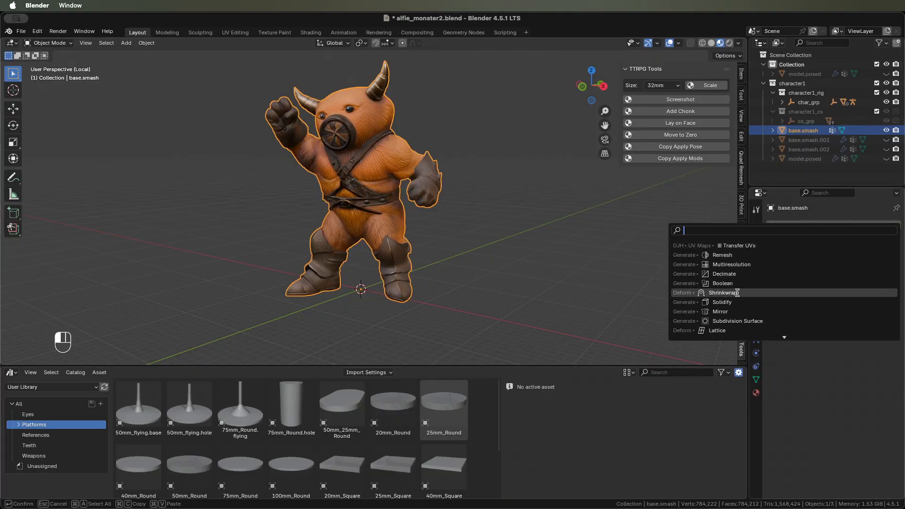
pyautogui.click(868, 300)
pyautogui.click(823, 148)
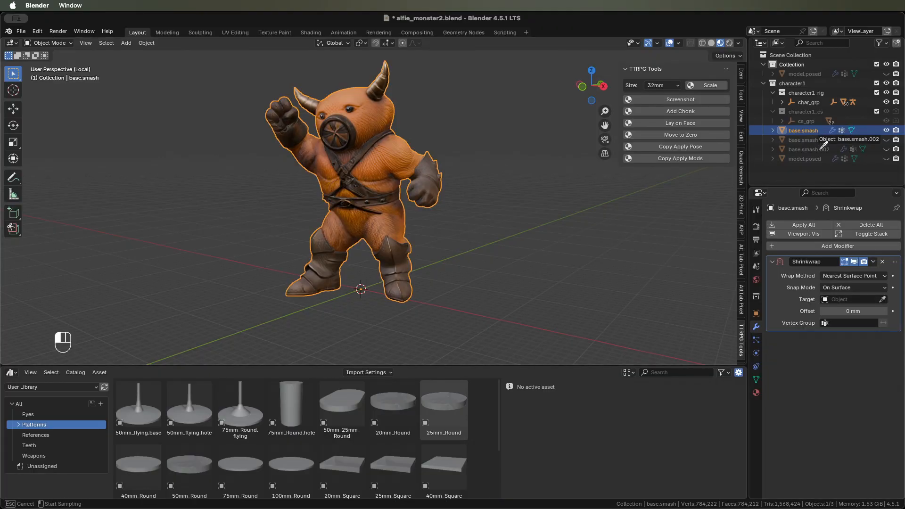
pyautogui.click(711, 43)
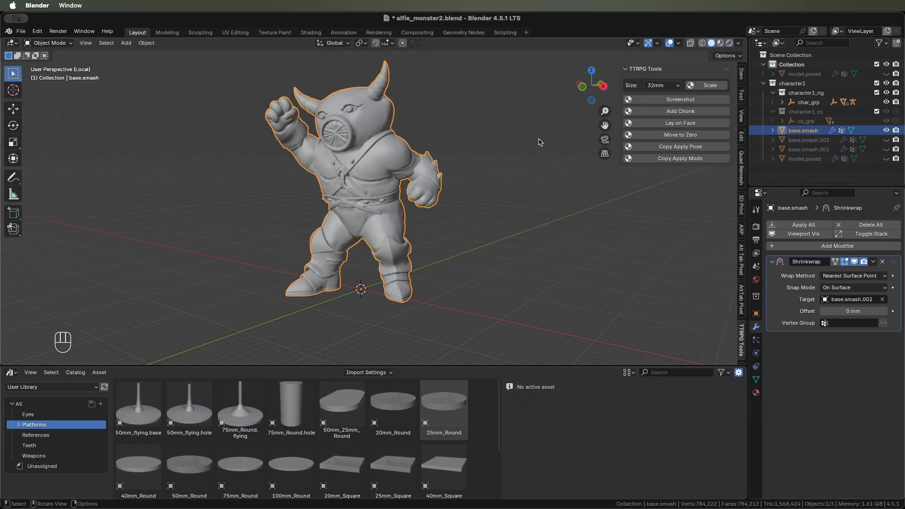
# Step: Compare the monster's face detail with and without the Shrinkwrap modifier by toggling its viewport visibility
pyautogui.scroll(6, 518, 146)
pyautogui.keyDown('shift'); pyautogui.scroll(10, 454, 145); pyautogui.keyUp('shift')
pyautogui.moveTo(434, 292); pyautogui.dragTo(464, 263, button='middle')
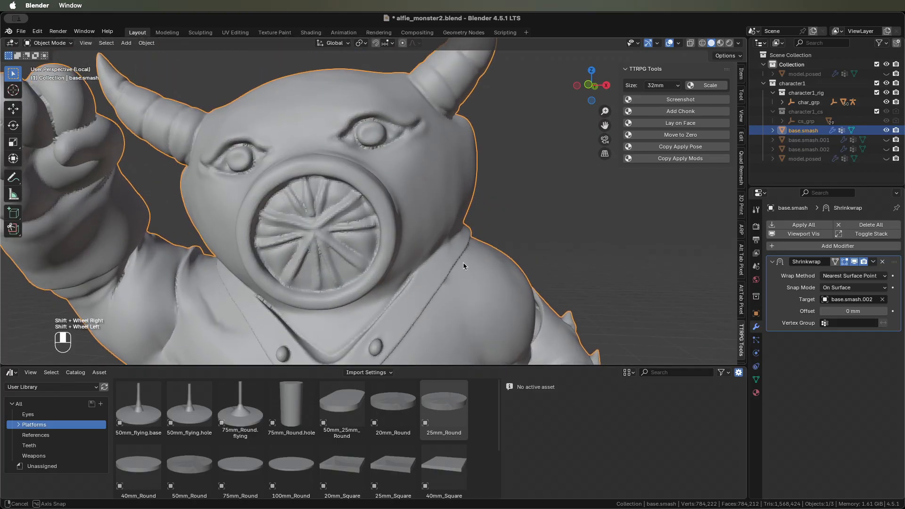
pyautogui.scroll(1, 464, 263)
pyautogui.click(854, 261)
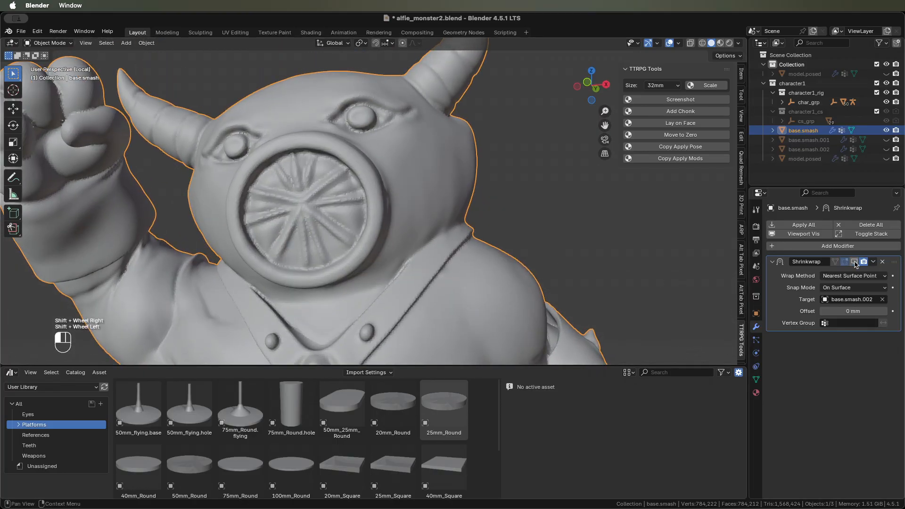
pyautogui.click(854, 262)
pyautogui.click(854, 262)
pyautogui.click(854, 262)
pyautogui.click(854, 262)
pyautogui.click(854, 262)
pyautogui.click(853, 262)
pyautogui.click(853, 262)
pyautogui.click(853, 263)
pyautogui.click(853, 263)
pyautogui.click(853, 263)
pyautogui.click(852, 263)
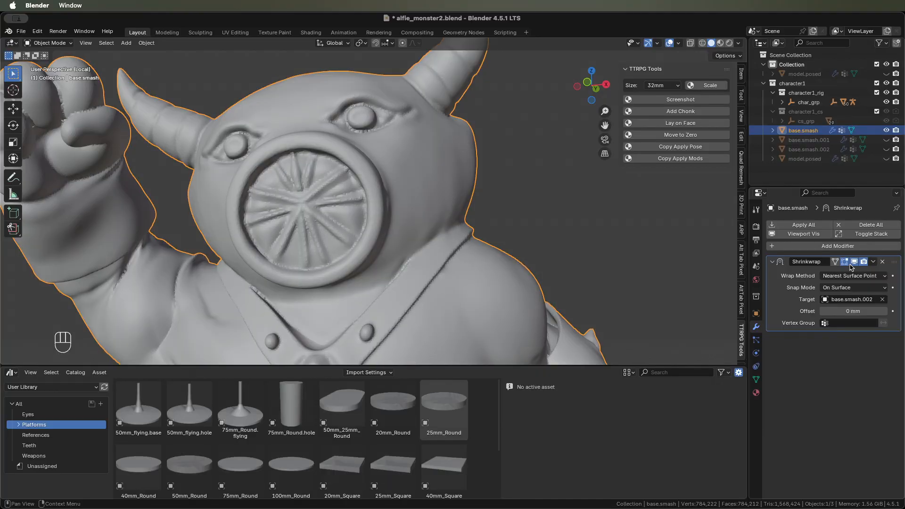
# Step: Apply the Shrinkwrap modifier to base.smash
pyautogui.press('super+a')
pyautogui.moveTo(508, 289); pyautogui.dragTo(527, 137, button='middle')
pyautogui.scroll(-6, 346, 293)
pyautogui.scroll(1, 477, 176)
pyautogui.moveTo(368, 221); pyautogui.dragTo(438, 196, button='middle')
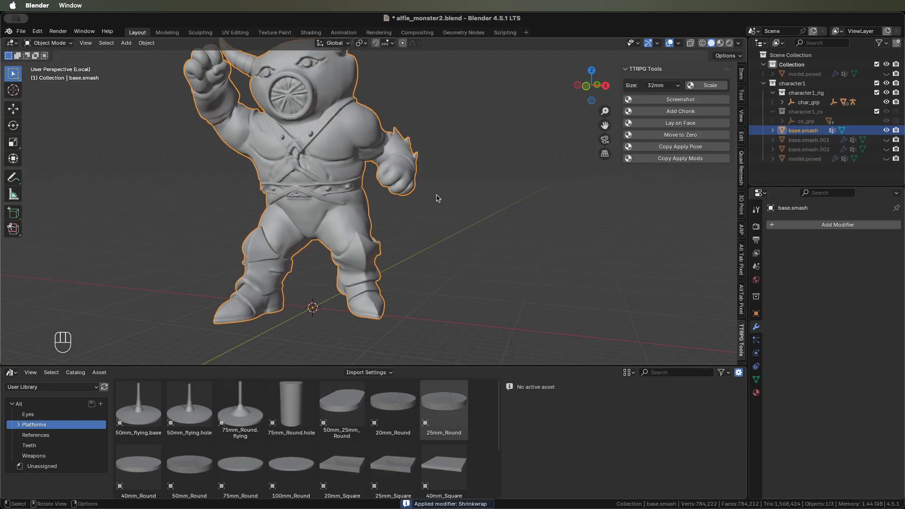
pyautogui.scroll(-1, 405, 215)
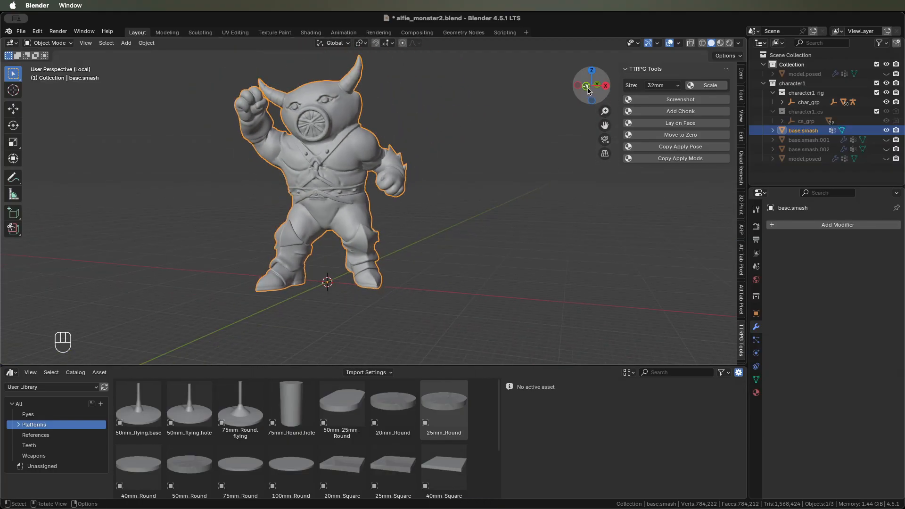
# Step: In front orthographic view, place the 50mm_Round platform asset beneath the monster's feet
pyautogui.click(586, 86)
pyautogui.keyDown('shift'); pyautogui.moveTo(365, 265); pyautogui.dragTo(448, 236, button='middle'); pyautogui.keyUp('shift')
pyautogui.scroll(-2, 263, 424)
pyautogui.moveTo(189, 427); pyautogui.dragTo(363, 310)
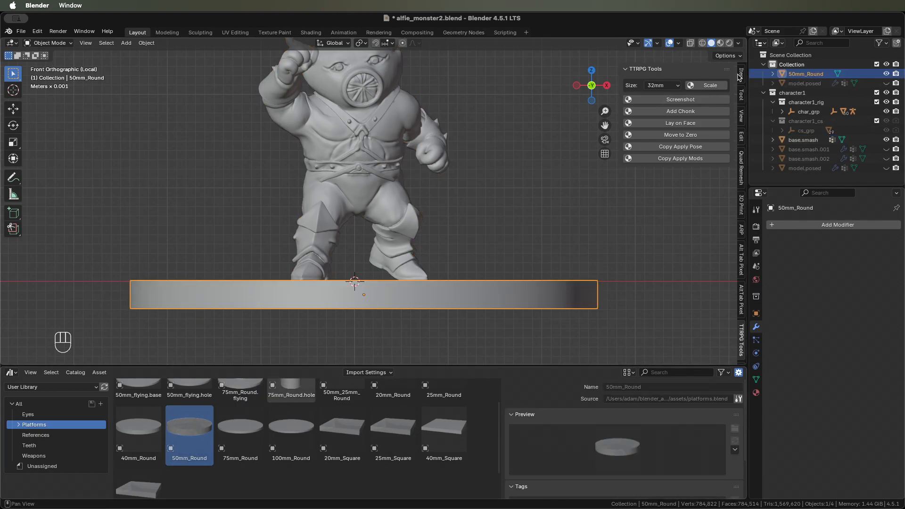
# Step: Set the round platform's location to X 0 mm, Y 0 mm and Z -1.4 mm
pyautogui.click(740, 74)
pyautogui.click(683, 91)
pyautogui.write('0')
pyautogui.press('Tab')
pyautogui.write('0')
pyautogui.press('Tab')
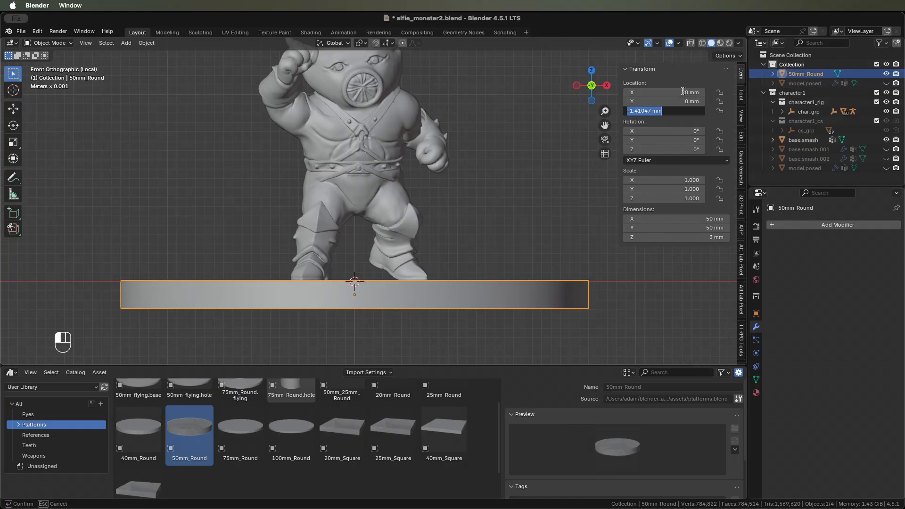
pyautogui.write('-1.4')
pyautogui.press('Return')
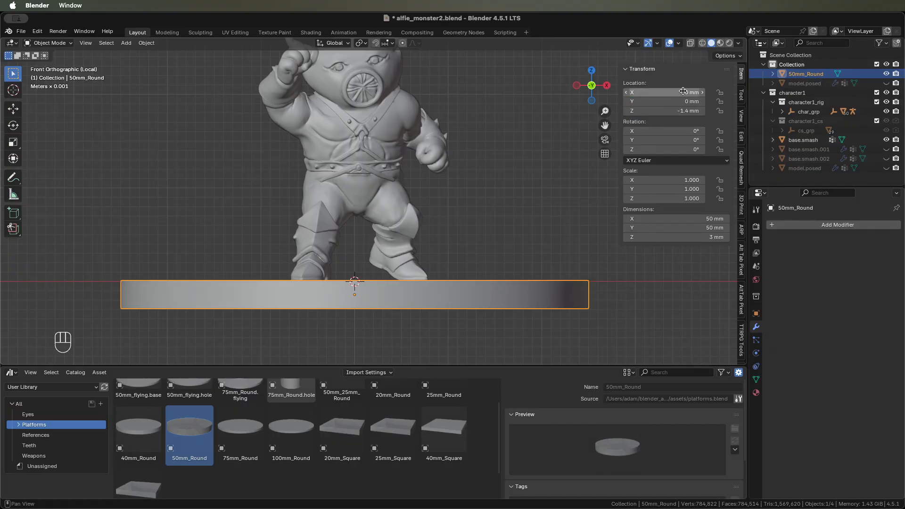
# Step: Scale base.smash up uniformly by about 2.05, to a height of about 60 mm
pyautogui.click(373, 158)
pyautogui.scroll(-1, 374, 158)
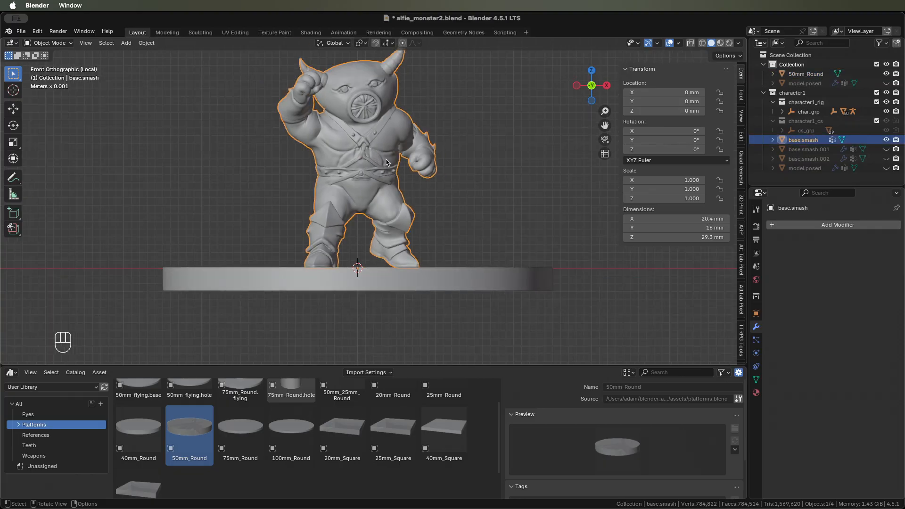
pyautogui.scroll(-3, 384, 161)
pyautogui.moveTo(383, 153); pyautogui.dragTo(381, 162, button='middle')
pyautogui.press('s')
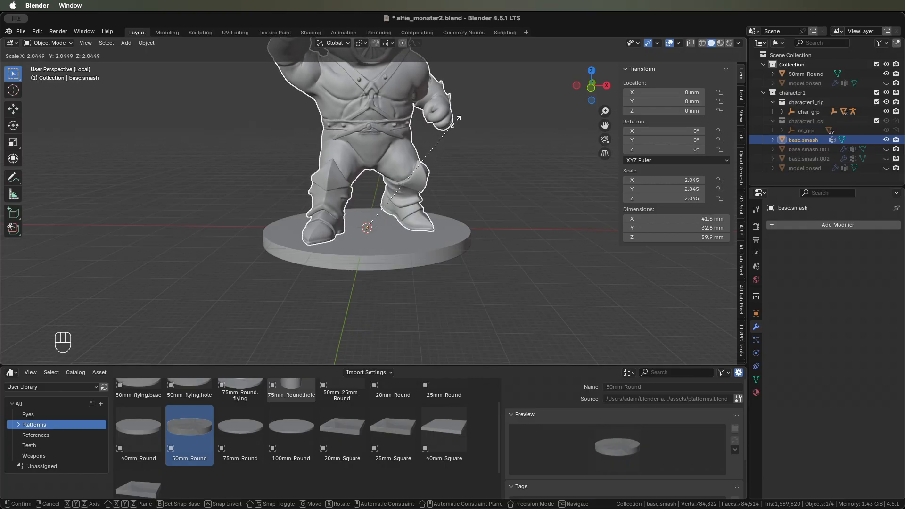
pyautogui.keyDown('shift'); pyautogui.click(457, 122); pyautogui.keyUp('shift')
# Step: Lower the monster about 0.13 mm along Z so its feet sink slightly into the platform
pyautogui.moveTo(453, 123); pyautogui.dragTo(311, 120, button='middle')
pyautogui.scroll(2, 356, 139)
pyautogui.press('g')
pyautogui.press('z')
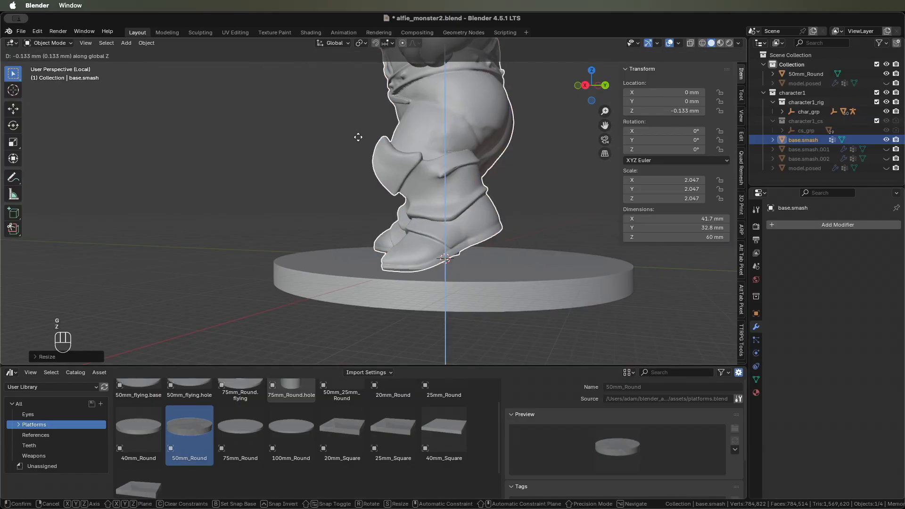
pyautogui.moveTo(358, 140); pyautogui.dragTo(343, 185, button='middle')
pyautogui.press('g')
pyautogui.press('Escape')
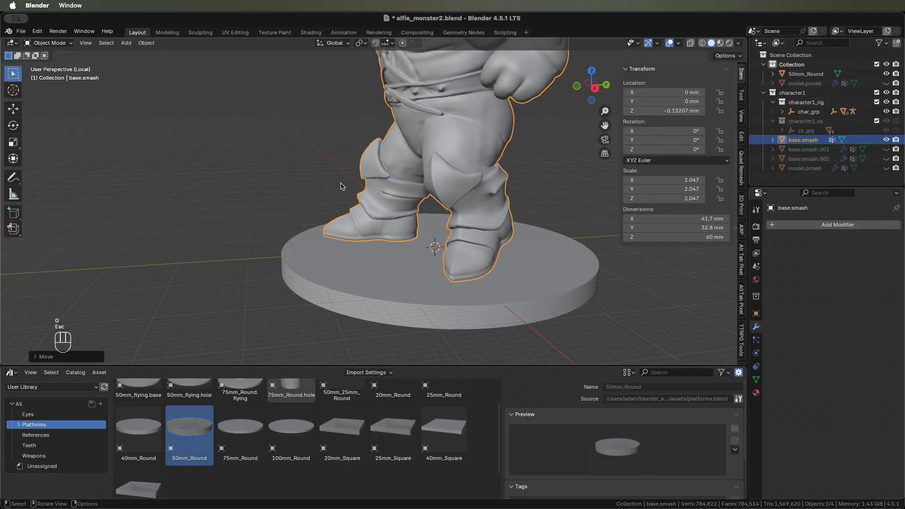
# Step: Shift the round platform slightly along the Y axis to adjust its position beneath the monster's feet
pyautogui.click(467, 311)
pyautogui.press('g')
pyautogui.press('y')
pyautogui.click(456, 308)
pyautogui.moveTo(457, 307); pyautogui.dragTo(405, 283, button='middle')
pyautogui.scroll(-5, 521, 300)
pyautogui.scroll(5, 383, 260)
# Step: Switch base.smash to Sculpt Mode and smooth the rear of its hips above the leg crease
pyautogui.moveTo(406, 283)
pyautogui.keyDown('shift'); pyautogui.mouseDown(button='middle')
pyautogui.moveTo(424, 297)
pyautogui.moveTo(367, 278)
pyautogui.moveTo(319, 220)
pyautogui.moveTo(330, 254)
pyautogui.mouseUp(button='middle'); pyautogui.keyUp('shift')
pyautogui.scroll(3, 419, 295)
pyautogui.scroll(3, 329, 255)
pyautogui.click(329, 254)
pyautogui.hotkey('ctrl', 'Tab')
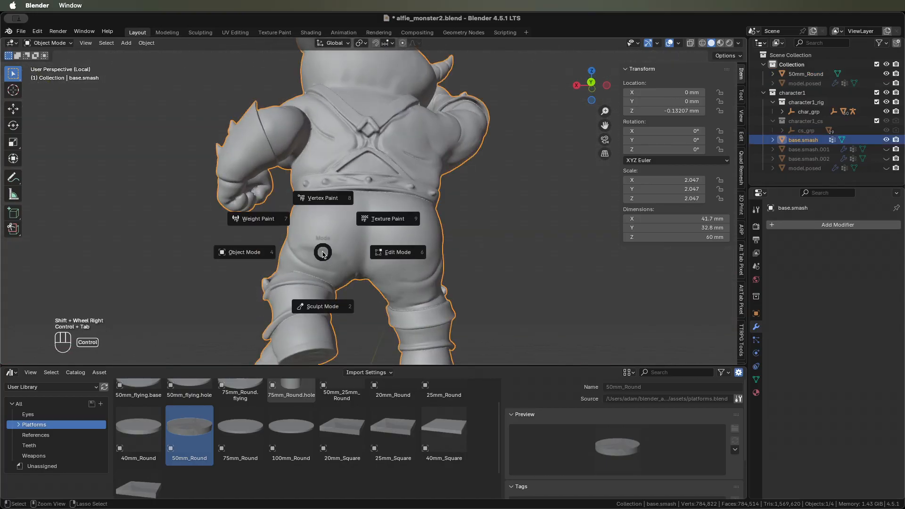
pyautogui.click(321, 305)
pyautogui.scroll(4, 308, 259)
pyautogui.keyDown('shift'); pyautogui.moveTo(254, 279); pyautogui.dragTo(312, 185, button='middle'); pyautogui.keyUp('shift')
pyautogui.moveTo(273, 206)
pyautogui.keyDown('shift'); pyautogui.mouseDown()
pyautogui.moveTo(351, 244)
pyautogui.moveTo(245, 216)
pyautogui.moveTo(307, 247)
pyautogui.mouseUp(); pyautogui.keyUp('shift')
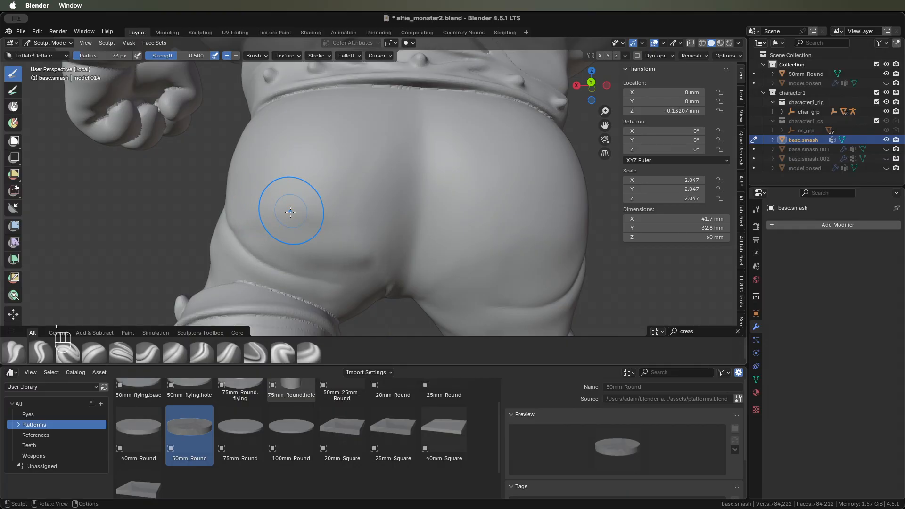
# Step: Enlarge the brush radius to 131 px and continue smoothing across the rear of the hips
pyautogui.moveTo(354, 241); pyautogui.dragTo(391, 199, button='middle')
pyautogui.press('f')
pyautogui.click(369, 218)
pyautogui.moveTo(502, 126); pyautogui.dragTo(492, 142)
pyautogui.moveTo(405, 210); pyautogui.dragTo(457, 208, button='middle')
pyautogui.keyDown('shift'); pyautogui.moveTo(410, 210); pyautogui.dragTo(397, 213); pyautogui.keyUp('shift')
pyautogui.moveTo(326, 198); pyautogui.dragTo(361, 245, button='middle')
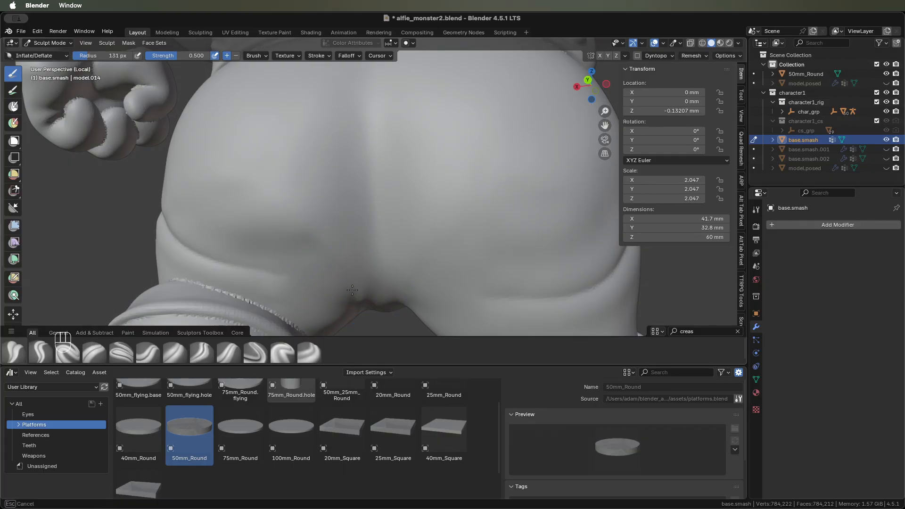
# Step: Inspect the sculpted monster's surface from several angles
pyautogui.moveTo(190, 186)
pyautogui.mouseDown(button='middle')
pyautogui.moveTo(362, 247)
pyautogui.moveTo(498, 222)
pyautogui.mouseUp(button='middle')
pyautogui.moveTo(443, 201); pyautogui.dragTo(492, 236, button='middle')
pyautogui.moveTo(264, 253); pyautogui.dragTo(221, 251, button='middle')
pyautogui.scroll(-6, 215, 242)
pyautogui.moveTo(416, 270); pyautogui.dragTo(277, 243, button='middle')
pyautogui.moveTo(213, 242); pyautogui.dragTo(252, 260, button='middle')
pyautogui.moveTo(283, 214)
pyautogui.keyDown('shift'); pyautogui.mouseDown(button='middle')
pyautogui.moveTo(319, 292)
pyautogui.moveTo(394, 242)
pyautogui.moveTo(426, 317)
pyautogui.moveTo(426, 309)
pyautogui.mouseUp(button='middle'); pyautogui.keyUp('shift')
pyautogui.scroll(5, 331, 293)
pyautogui.moveTo(384, 237)
pyautogui.mouseDown(button='middle')
pyautogui.moveTo(379, 254)
pyautogui.moveTo(242, 277)
pyautogui.moveTo(208, 254)
pyautogui.moveTo(284, 266)
pyautogui.moveTo(199, 258)
pyautogui.mouseUp(button='middle')
# Step: Return base.smash to Object Mode and save the file
pyautogui.hotkey('ctrl', 'Tab')
pyautogui.scroll(-4, 304, 271)
pyautogui.moveTo(304, 271); pyautogui.dragTo(274, 194, button='middle')
pyautogui.scroll(2, 299, 204)
pyautogui.keyDown('shift'); pyautogui.hscroll(2, 343, 208); pyautogui.keyUp('shift')
pyautogui.scroll(2, 343, 207)
pyautogui.press('super+s')
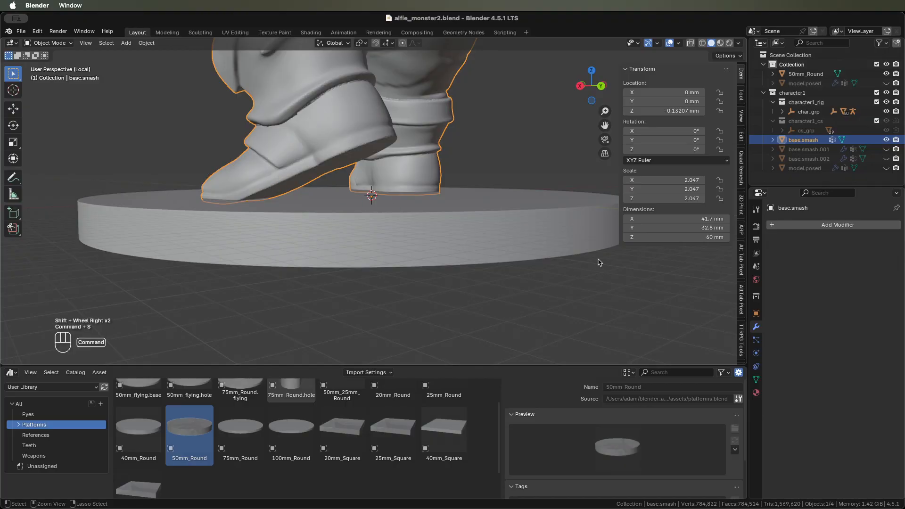
# Step: Add a Difference Boolean modifier to base.smash with 50mm_Round as the cutting object
pyautogui.scroll(-3, 292, 203)
pyautogui.click(801, 225)
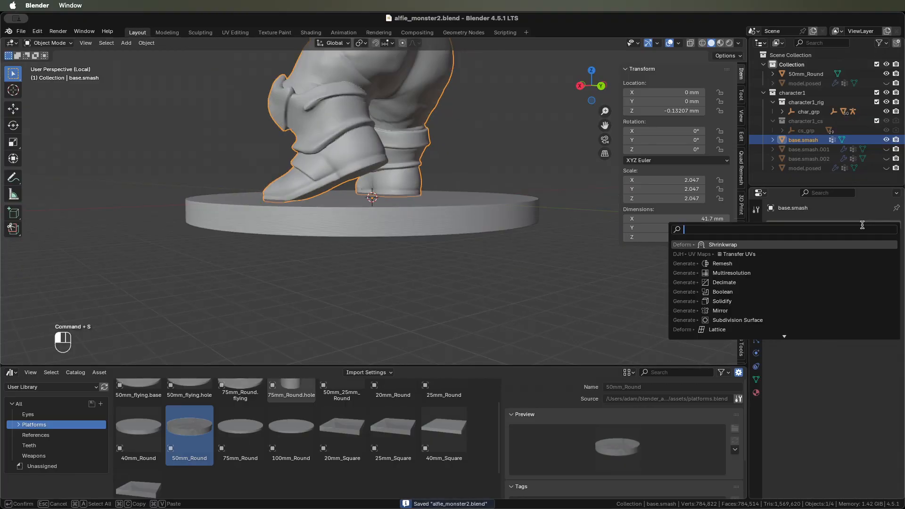
pyautogui.click(723, 292)
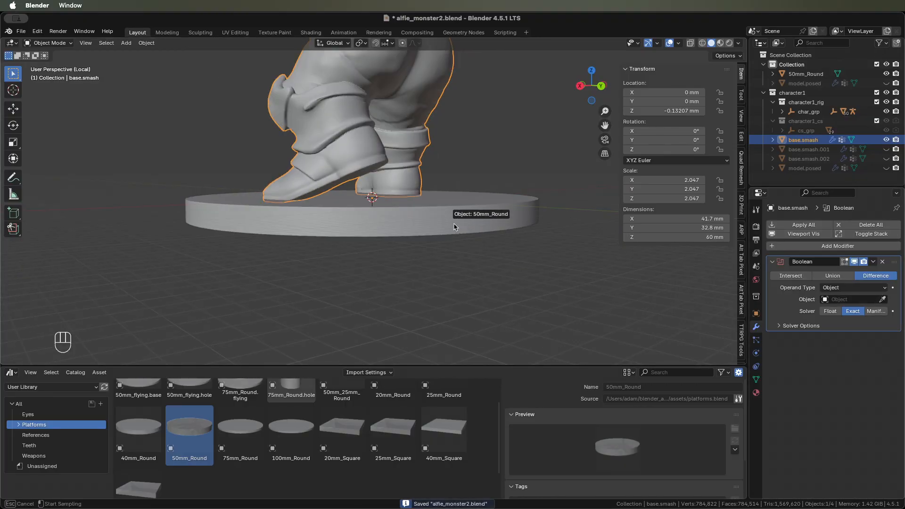
pyautogui.click(397, 212)
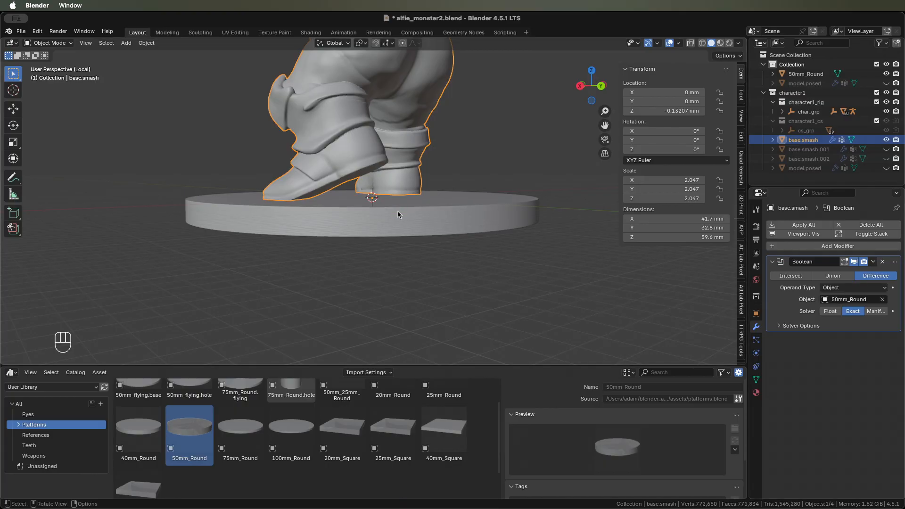
# Step: Isolate the monster to check its trimmed soles, and run Copy Apply Mods to bake the Boolean
pyautogui.press('/')
pyautogui.press('/')
pyautogui.moveTo(395, 222); pyautogui.dragTo(349, 151, button='middle')
pyautogui.scroll(4, 424, 150)
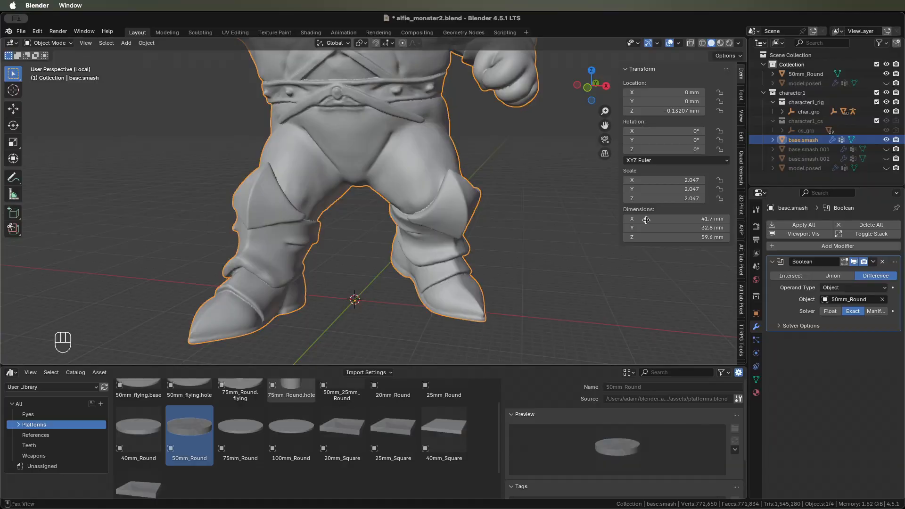
pyautogui.click(742, 338)
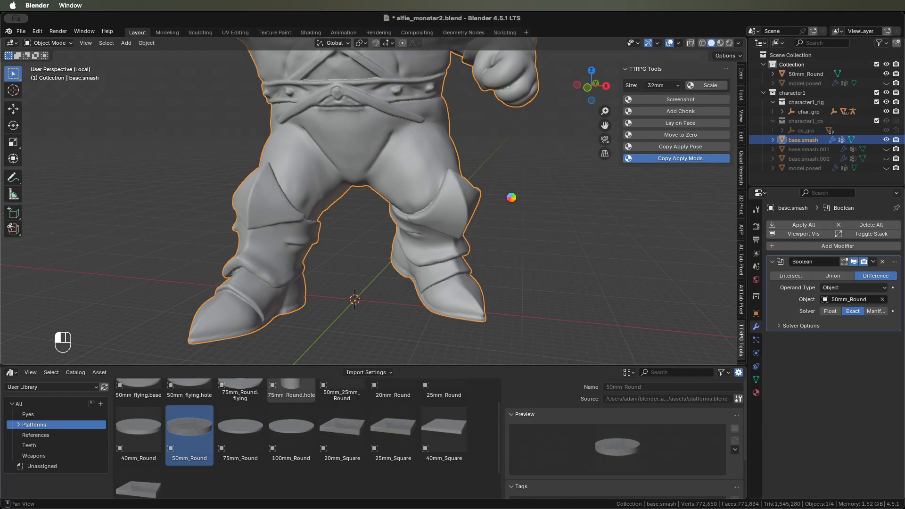
pyautogui.scroll(-4, 512, 196)
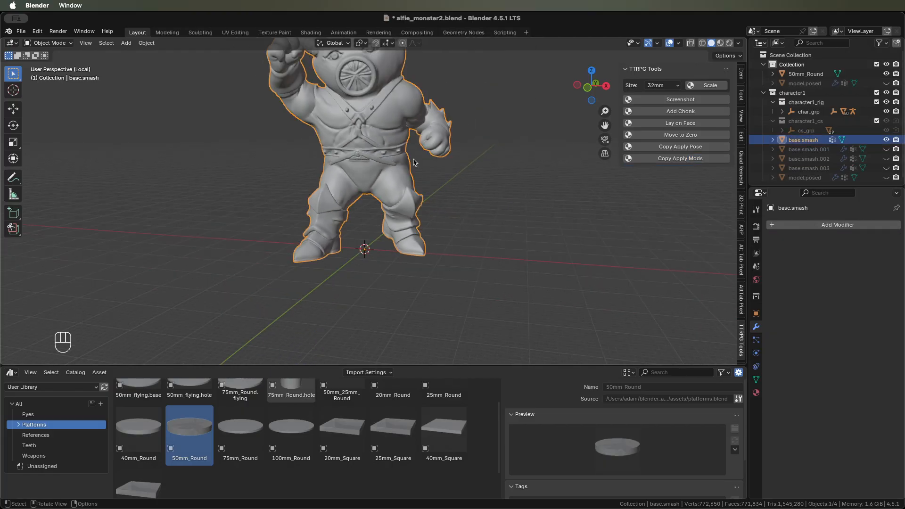
# Step: Add a Decimate modifier in Collapse mode to base.smash and deselect the model
pyautogui.click(815, 223)
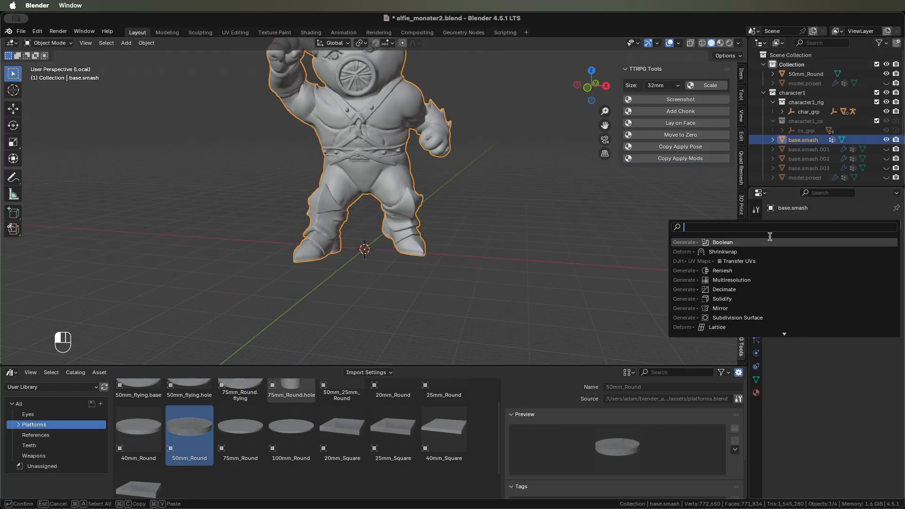
pyautogui.click(733, 289)
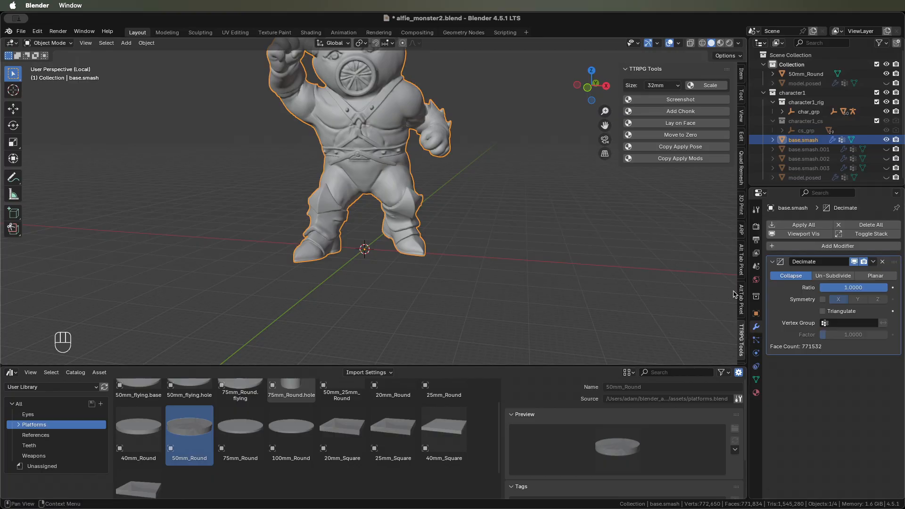
pyautogui.scroll(4, 529, 242)
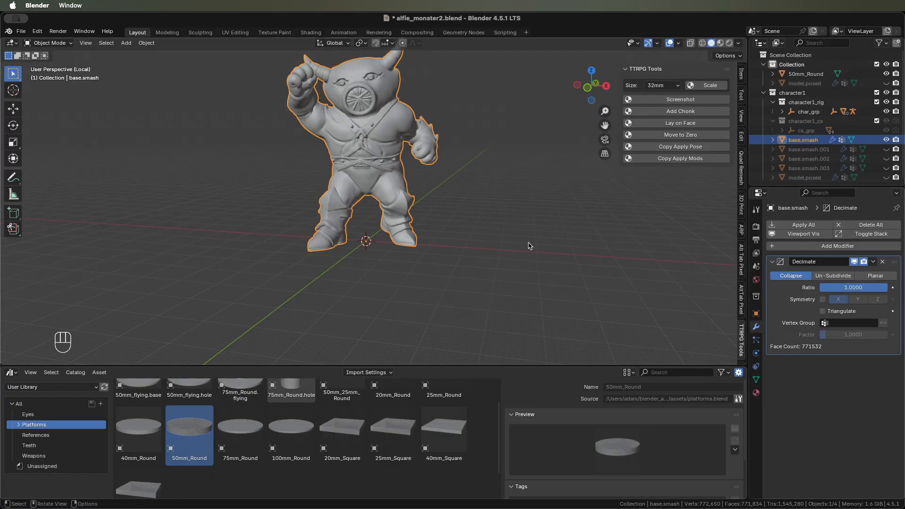
pyautogui.click(498, 217)
pyautogui.keyDown('shift'); pyautogui.moveTo(486, 204); pyautogui.dragTo(519, 292, button='middle'); pyautogui.keyUp('shift')
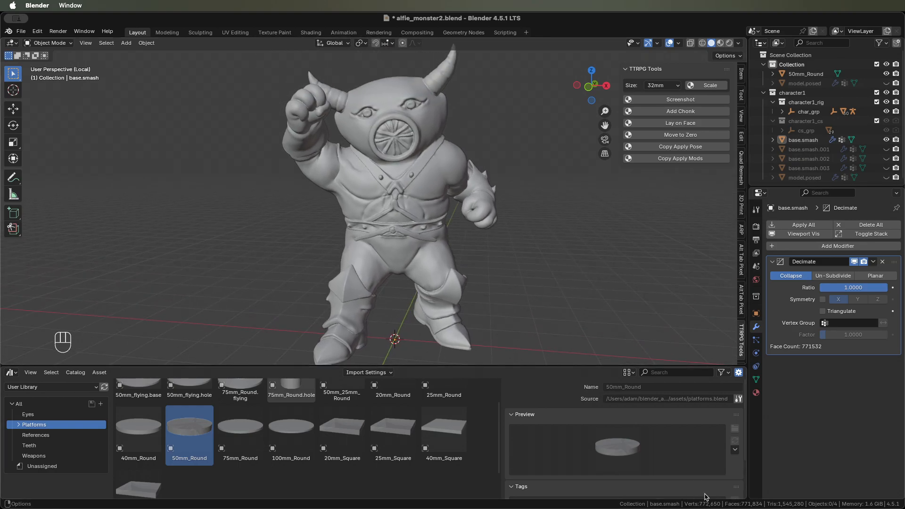
# Step: Try Decimate ratios of 0.4 and 0.39 on base.smash
pyautogui.click(848, 288)
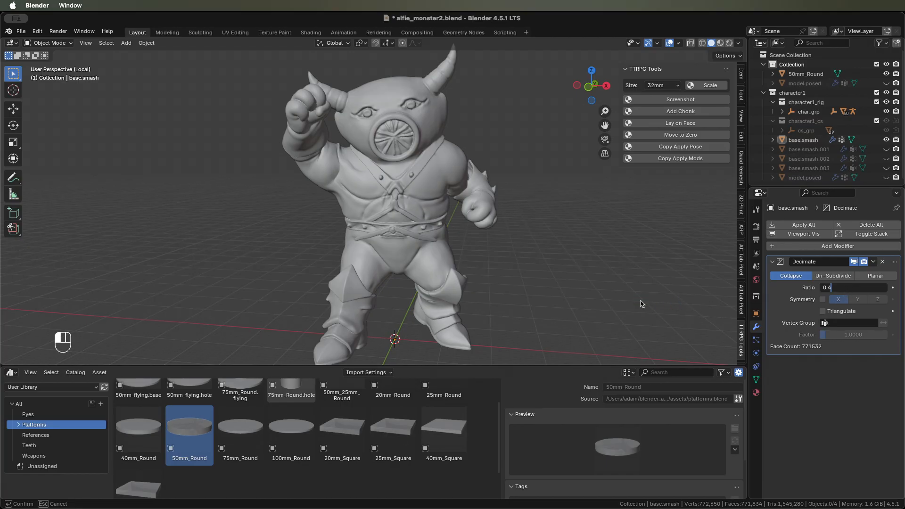
pyautogui.press('Return')
pyautogui.click(849, 286)
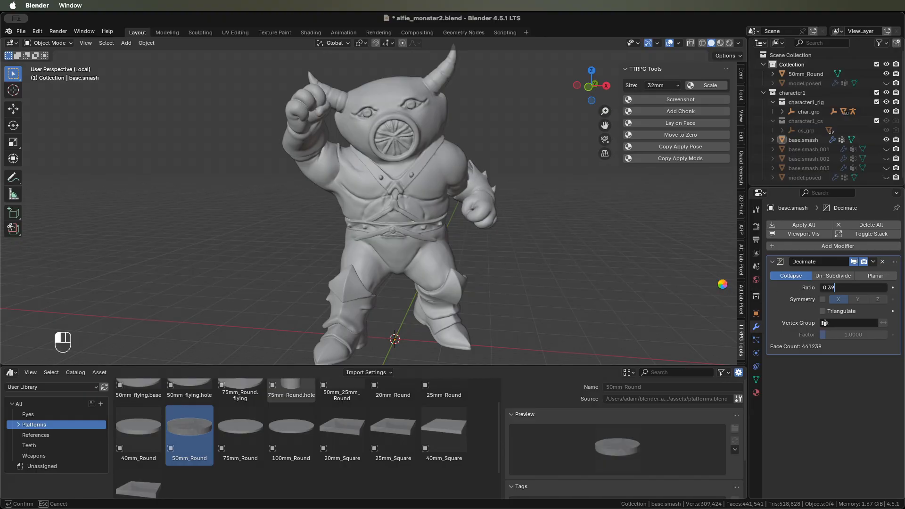
pyautogui.press('Return')
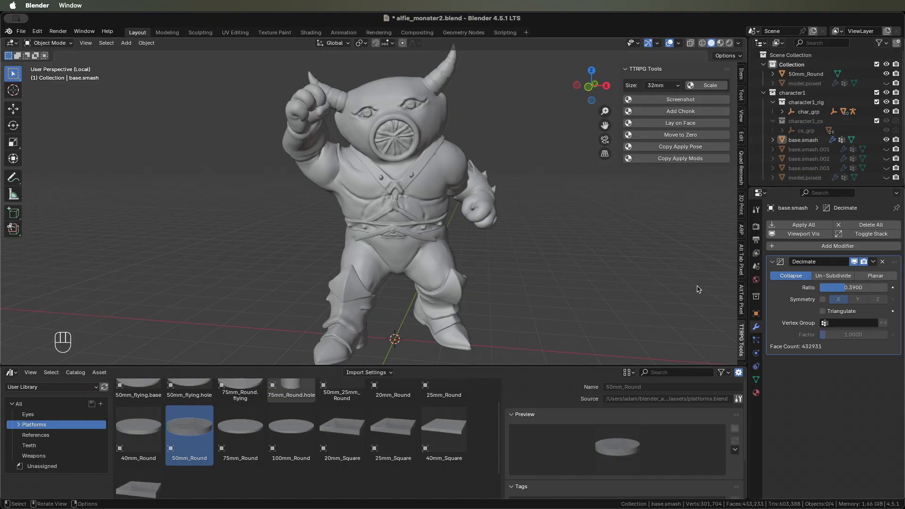
# Step: Set the Decimate ratio to 0.38 and bake the reduction with Copy Apply Mods
pyautogui.click(848, 287)
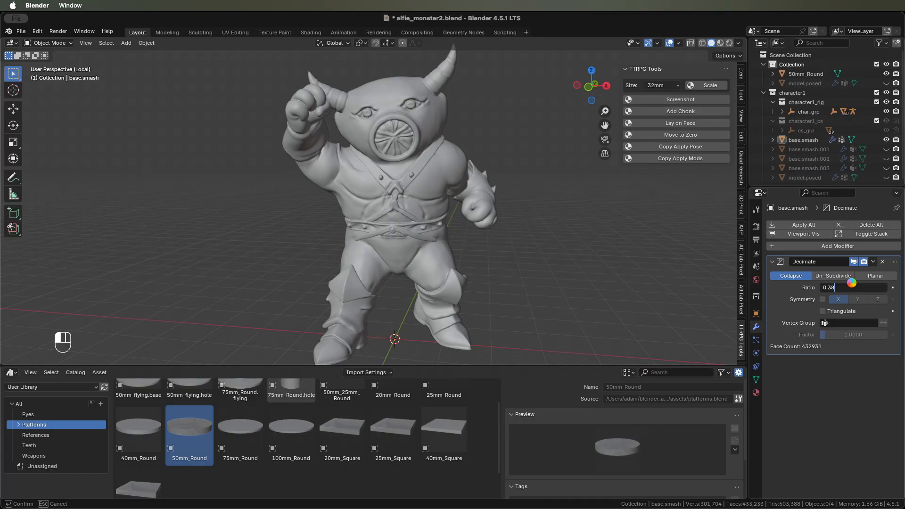
pyautogui.write('0.38')
pyautogui.press('Return')
pyautogui.click(686, 158)
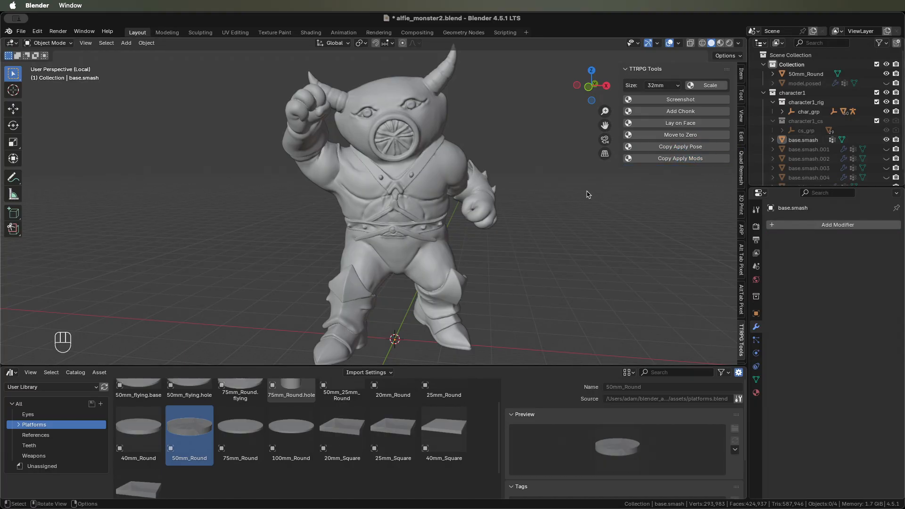
# Step: Select base.smash and review its solid check in the 3D Print analysis tools
pyautogui.click(373, 210)
pyautogui.scroll(-2, 397, 219)
pyautogui.click(741, 205)
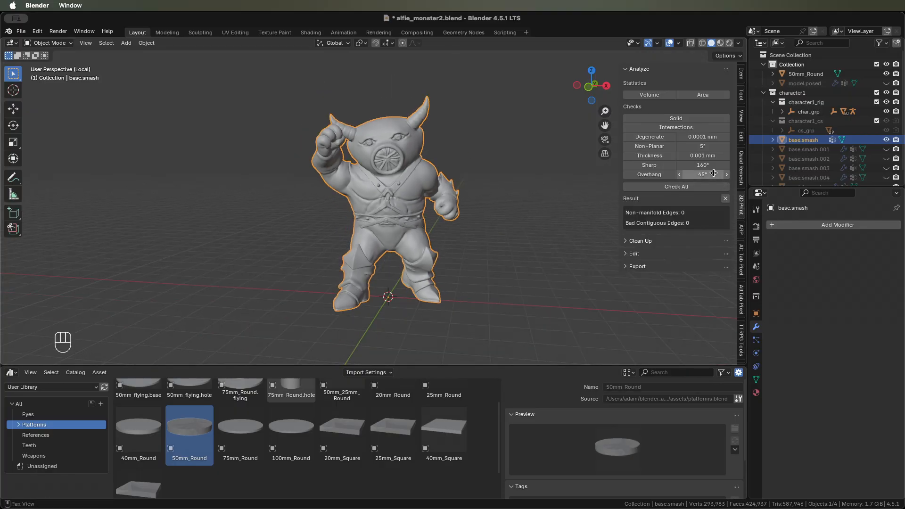
pyautogui.moveTo(330, 184); pyautogui.dragTo(400, 171, button='middle')
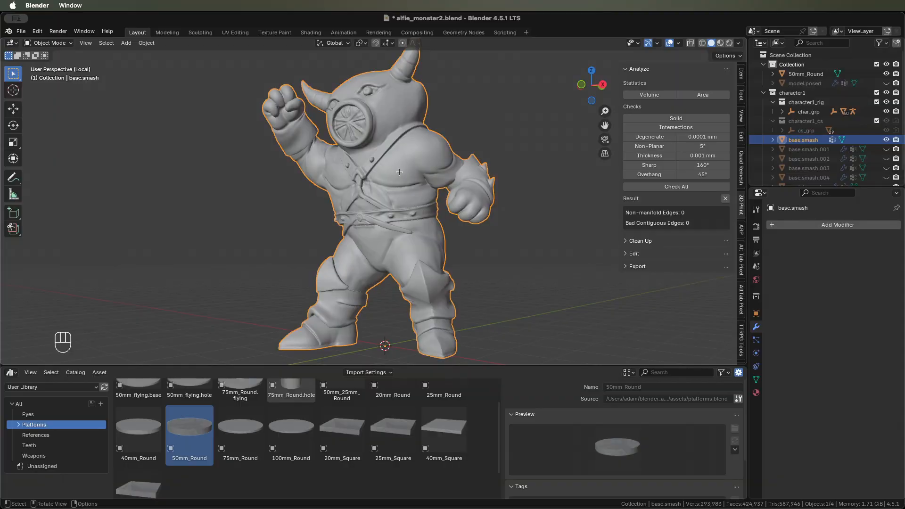
# Step: Examine the decimated mesh's density on the torso in Edit Mode and its surface detail in Object Mode
pyautogui.press('Tab')
pyautogui.press('a')
pyautogui.scroll(5, 424, 177)
pyautogui.click(469, 201)
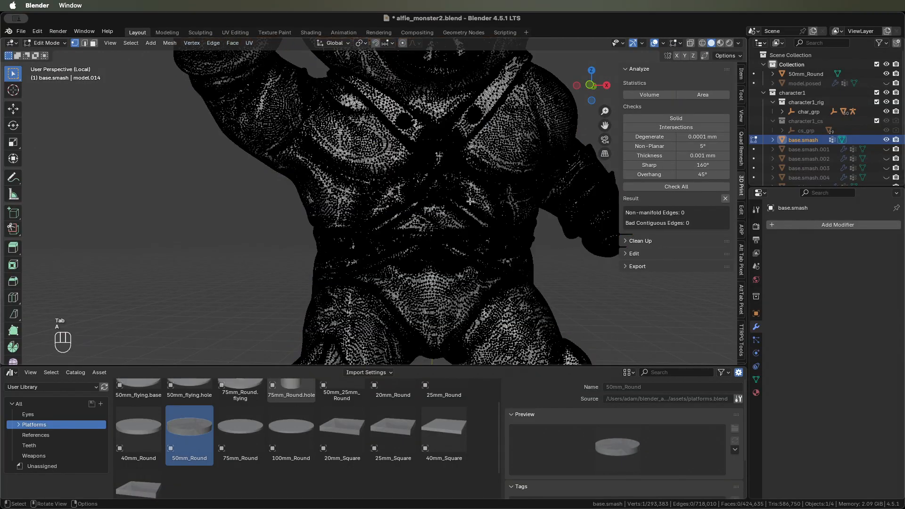
pyautogui.scroll(2, 470, 201)
pyautogui.moveTo(469, 199); pyautogui.dragTo(382, 200, button='middle')
pyautogui.scroll(2, 435, 210)
pyautogui.press('Tab')
pyautogui.scroll(-5, 482, 190)
pyautogui.scroll(-4, 488, 202)
pyautogui.scroll(2, 485, 220)
pyautogui.scroll(2, 336, 207)
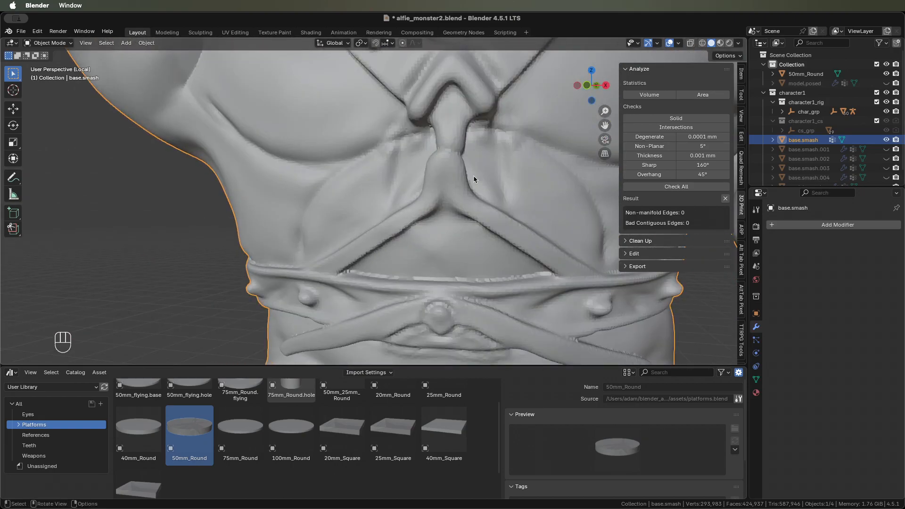
# Step: In Sculpt Mode, smooth and reshape the chest strap crossing on base.smash with the Grab brush
pyautogui.scroll(4, 426, 202)
pyautogui.hotkey('ctrl', 'Tab')
pyautogui.click(447, 216)
pyautogui.keyDown('shift'); pyautogui.moveTo(446, 214); pyautogui.dragTo(444, 212); pyautogui.keyUp('shift')
pyautogui.moveTo(444, 212); pyautogui.dragTo(441, 211, button='middle')
pyautogui.press('g')
pyautogui.moveTo(452, 219); pyautogui.dragTo(466, 217)
pyautogui.press('f')
pyautogui.click(462, 186)
pyautogui.moveTo(462, 186); pyautogui.dragTo(457, 218)
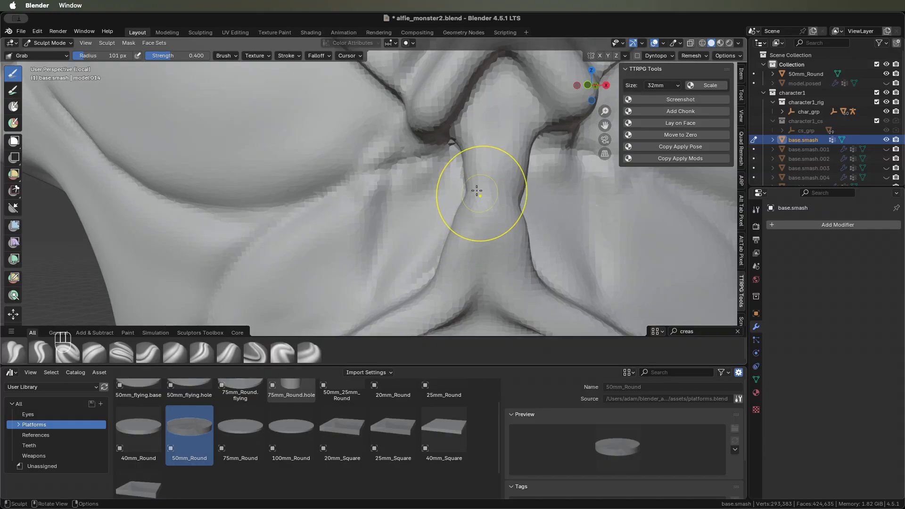
pyautogui.moveTo(516, 205)
pyautogui.mouseDown()
pyautogui.moveTo(529, 203)
pyautogui.moveTo(477, 205)
pyautogui.mouseUp()
pyautogui.moveTo(505, 256); pyautogui.dragTo(513, 258)
pyautogui.moveTo(519, 271); pyautogui.dragTo(548, 290)
# Step: Nudge the surface at the side of the torso with the Grab brush, return to Object Mode and save the file
pyautogui.scroll(-5, 531, 290)
pyautogui.moveTo(532, 290); pyautogui.dragTo(451, 255, button='middle')
pyautogui.moveTo(177, 166); pyautogui.dragTo(174, 165)
pyautogui.moveTo(174, 177); pyautogui.dragTo(175, 175)
pyautogui.moveTo(177, 176); pyautogui.dragTo(276, 181, button='middle')
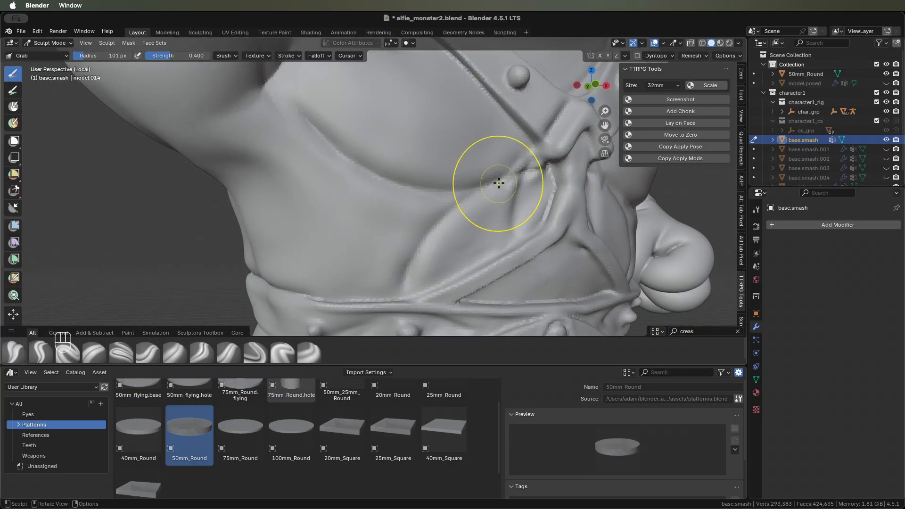
pyautogui.hotkey('ctrl', 'Tab')
pyautogui.moveTo(493, 182); pyautogui.dragTo(398, 199, button='middle')
pyautogui.scroll(-5, 368, 183)
pyautogui.press('super+s')
pyautogui.scroll(-5, 383, 180)
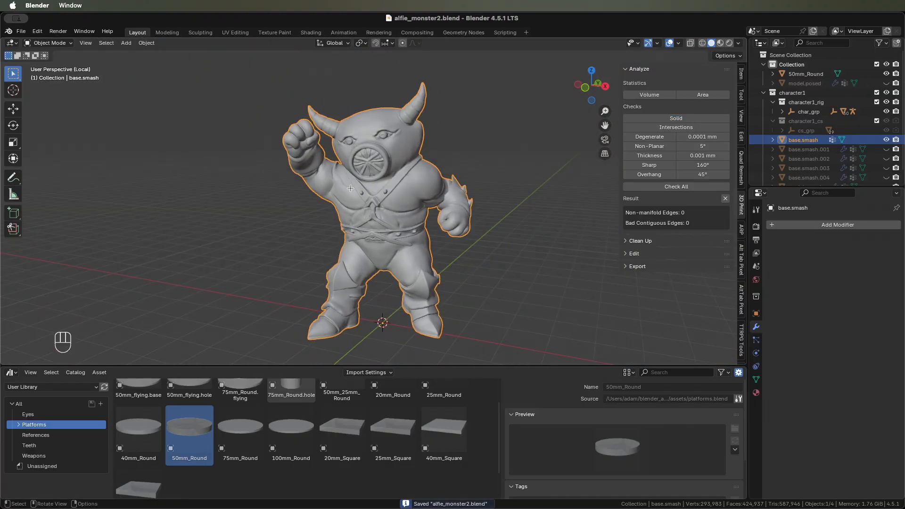
# Step: Merge all vertices of base.smash by distance and separate the mesh by loose parts
pyautogui.press('Tab')
pyautogui.press('a')
pyautogui.press('m')
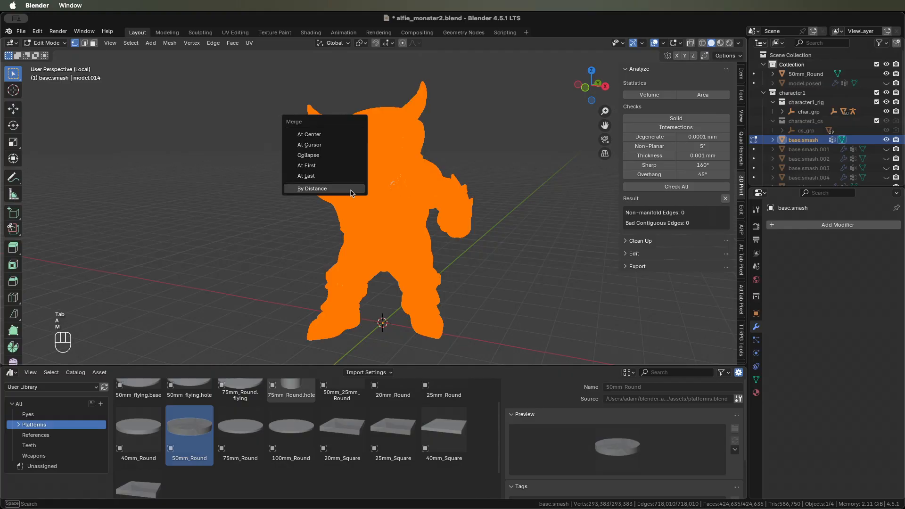
pyautogui.click(346, 190)
pyautogui.press('p')
pyautogui.click(337, 191)
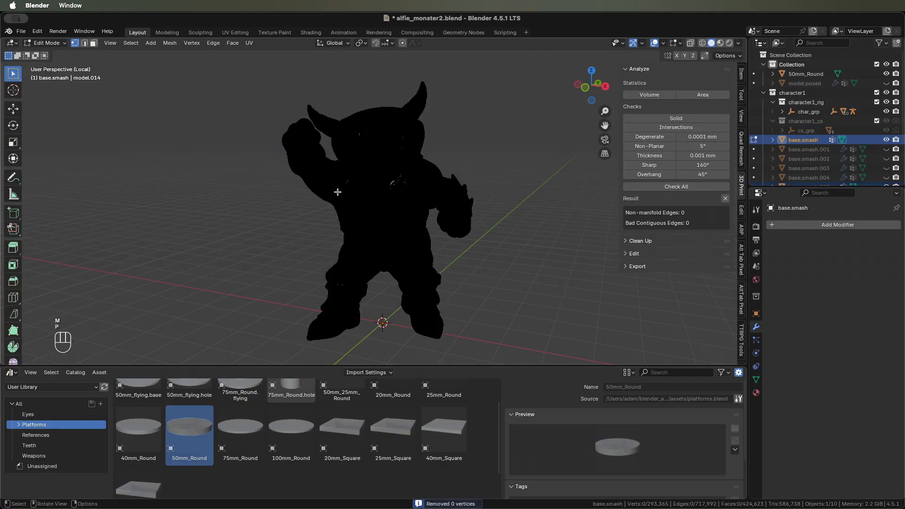
pyautogui.press('a')
pyautogui.press('p')
pyautogui.click(391, 183)
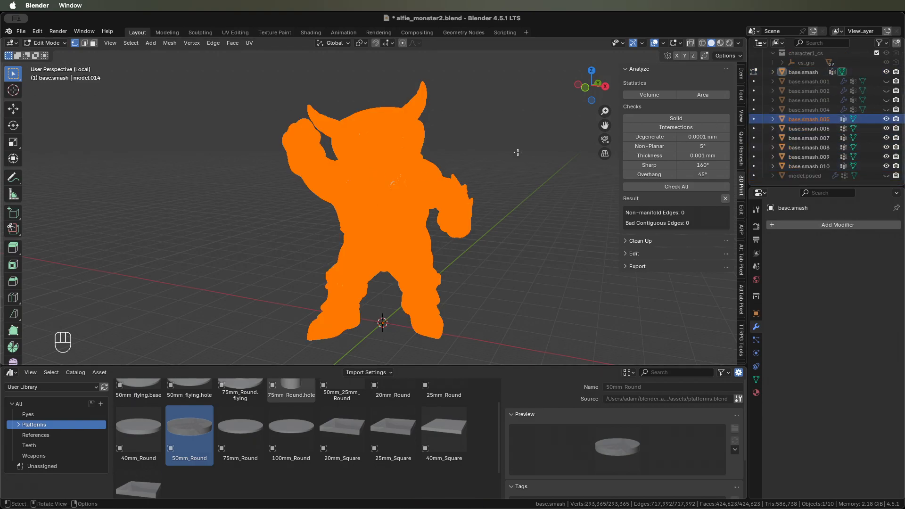
# Step: Select the stray fragments base.smash.005 through base.smash.010 and delete them
pyautogui.press('Tab')
pyautogui.click(808, 166)
pyautogui.keyDown('shift'); pyautogui.click(810, 120); pyautogui.keyUp('shift')
pyautogui.press('Tab')
pyautogui.scroll(1, 472, 182)
pyautogui.moveTo(465, 176); pyautogui.dragTo(434, 159, button='middle')
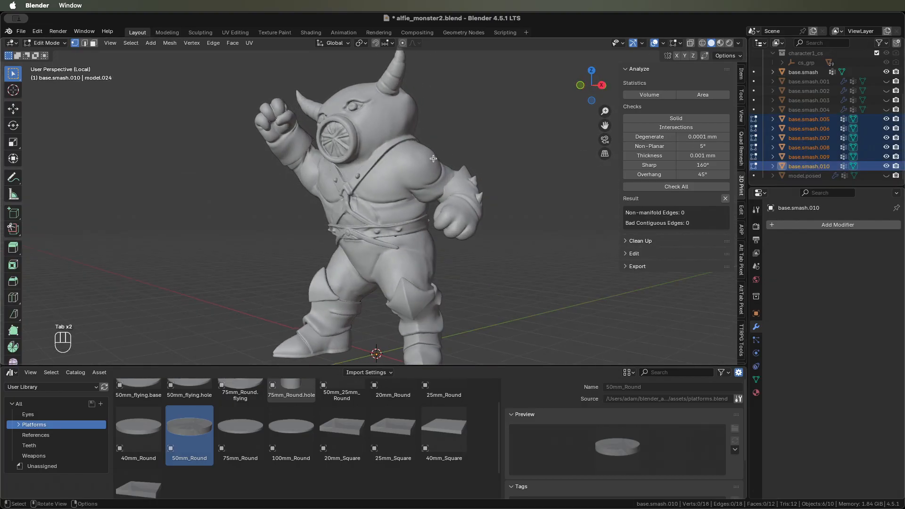
pyautogui.press('Escape')
pyautogui.scroll(-4, 469, 172)
pyautogui.press('g')
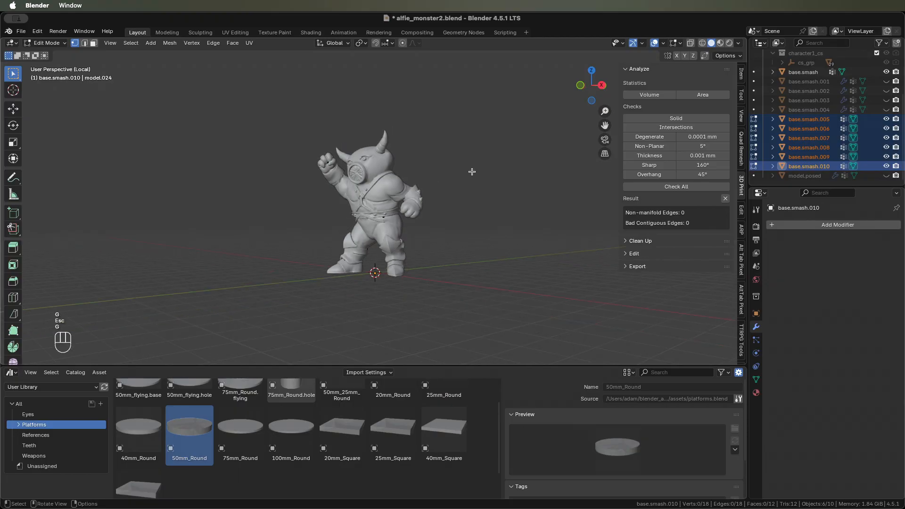
pyautogui.press('x')
pyautogui.press('x')
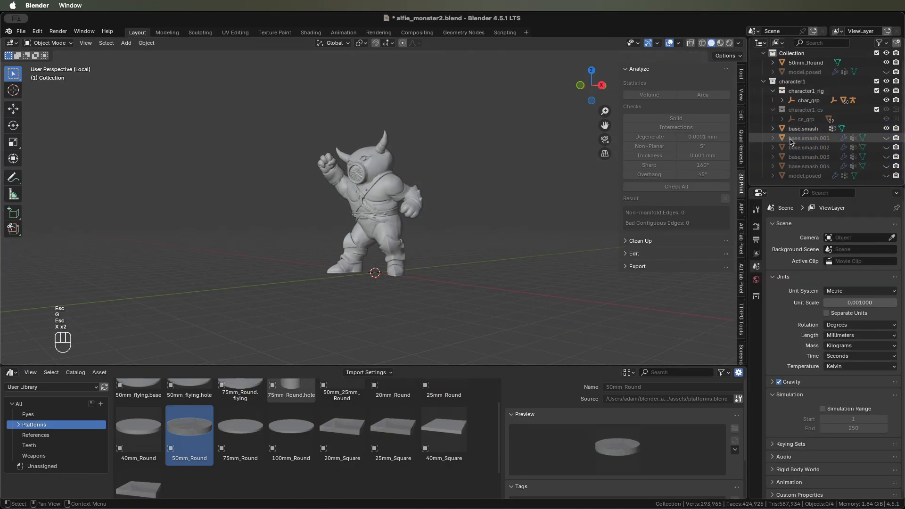
# Step: Select base.smash and run the 3D Print solid check on it
pyautogui.click(336, 203)
pyautogui.click(702, 119)
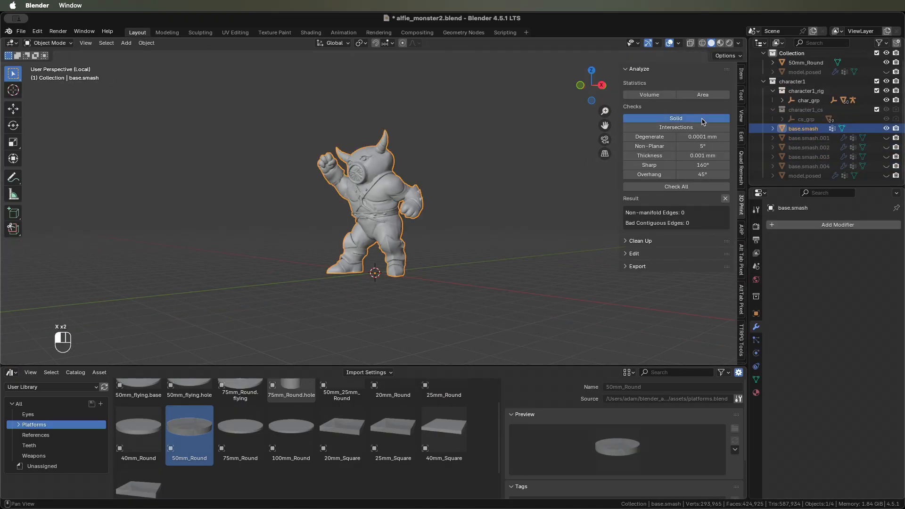
pyautogui.scroll(4, 325, 168)
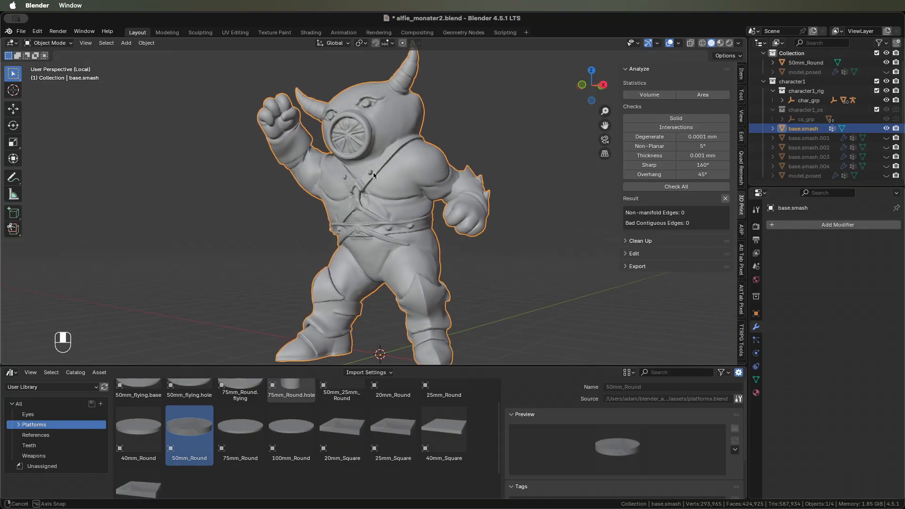
# Step: Triangulate all faces of base.smash in Edit Mode and return to Object Mode
pyautogui.moveTo(324, 168); pyautogui.dragTo(407, 174, button='middle')
pyautogui.press('Tab')
pyautogui.press('a')
pyautogui.press('super+t')
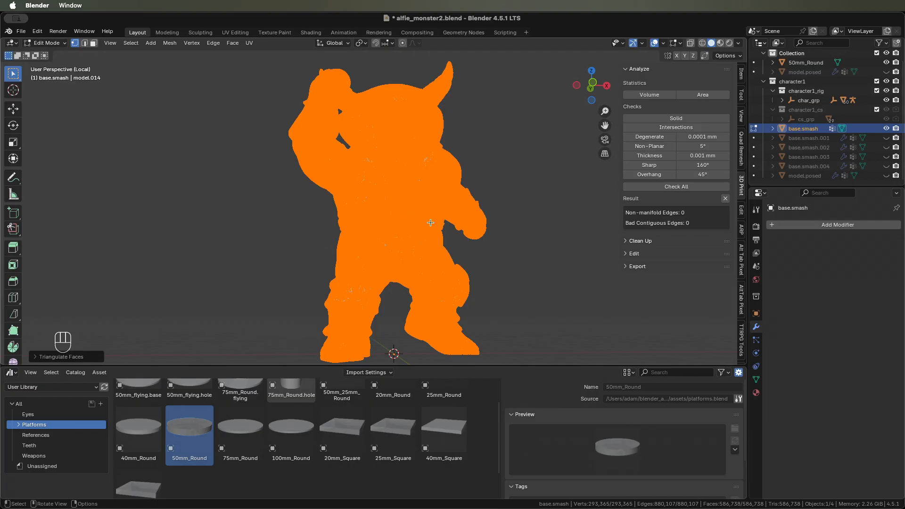
pyautogui.press('Tab')
pyautogui.moveTo(430, 222); pyautogui.dragTo(401, 203, button='middle')
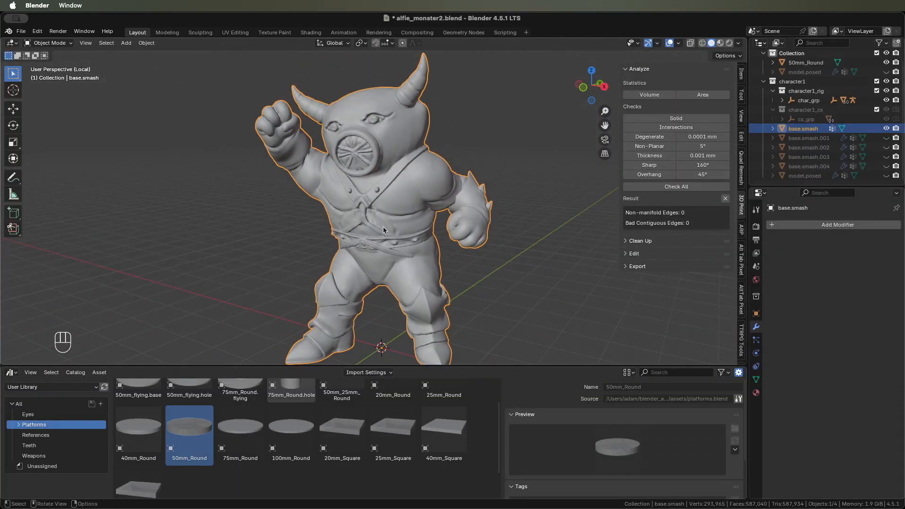
# Step: Run the intersections check on base.smash and select the reported intersecting faces in Edit Mode
pyautogui.click(673, 128)
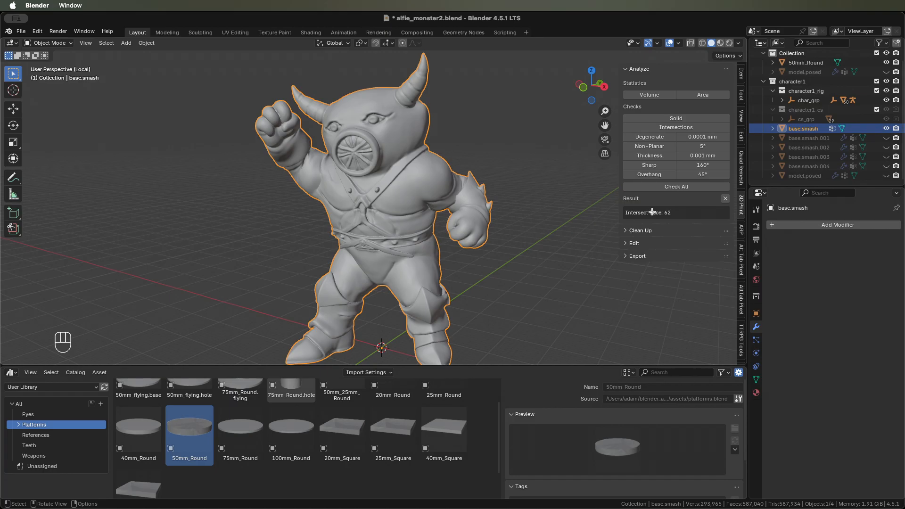
pyautogui.press('Tab')
pyautogui.click(670, 216)
# Step: Apply Smooth Vertices to the selected intersecting faces, repeating it twice
pyautogui.scroll(4, 323, 158)
pyautogui.moveTo(322, 158); pyautogui.dragTo(236, 80, button='middle')
pyautogui.click(193, 44)
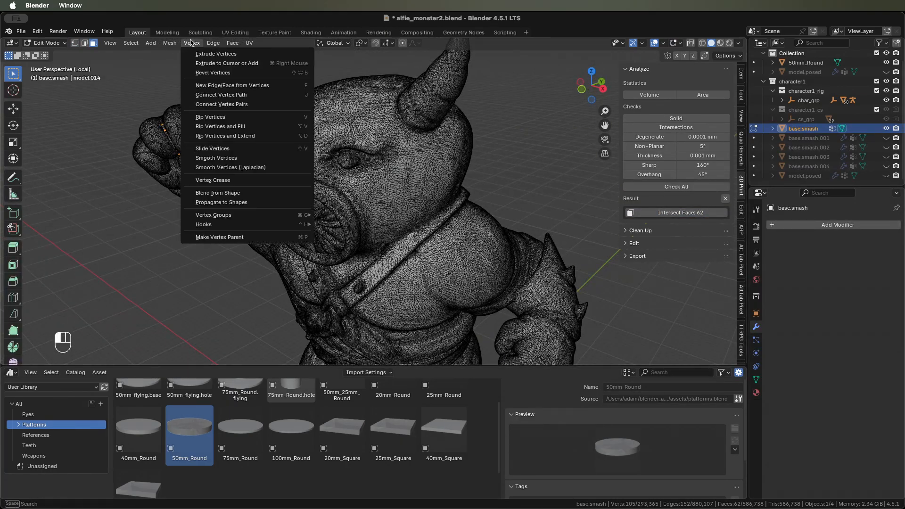
pyautogui.click(228, 159)
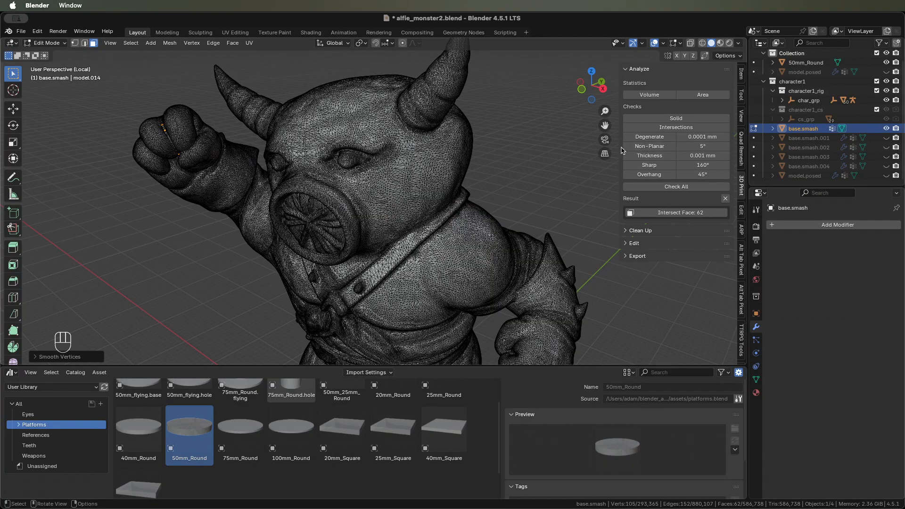
pyautogui.hotkey('shift', 'r')
pyautogui.hotkey('shift', 'r')
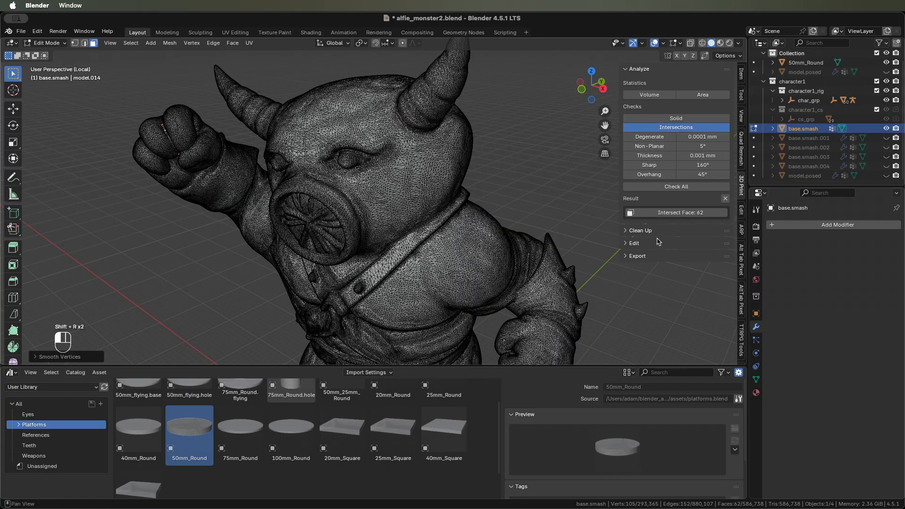
# Step: Rerun the solid check on base.smash, return to Object Mode and save the file
pyautogui.click(681, 119)
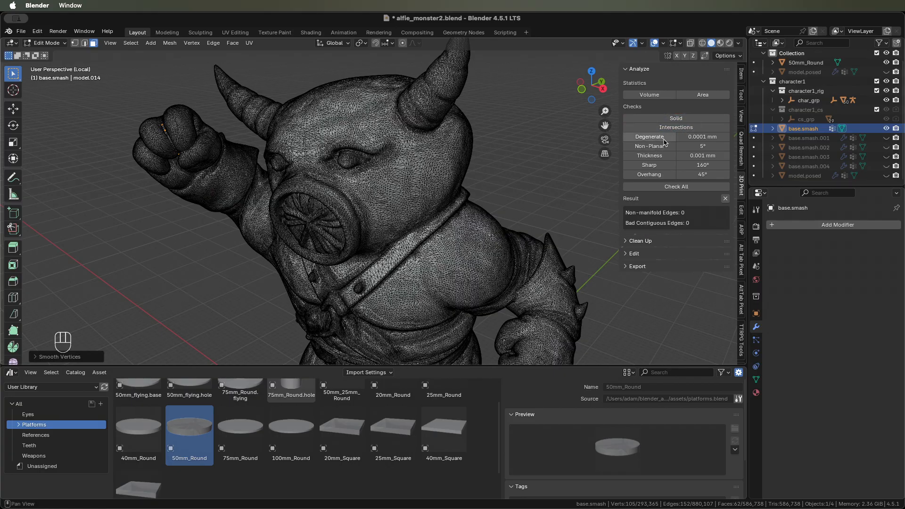
pyautogui.moveTo(382, 175); pyautogui.dragTo(430, 197, button='middle')
pyautogui.press('Tab')
pyautogui.press('super+s')
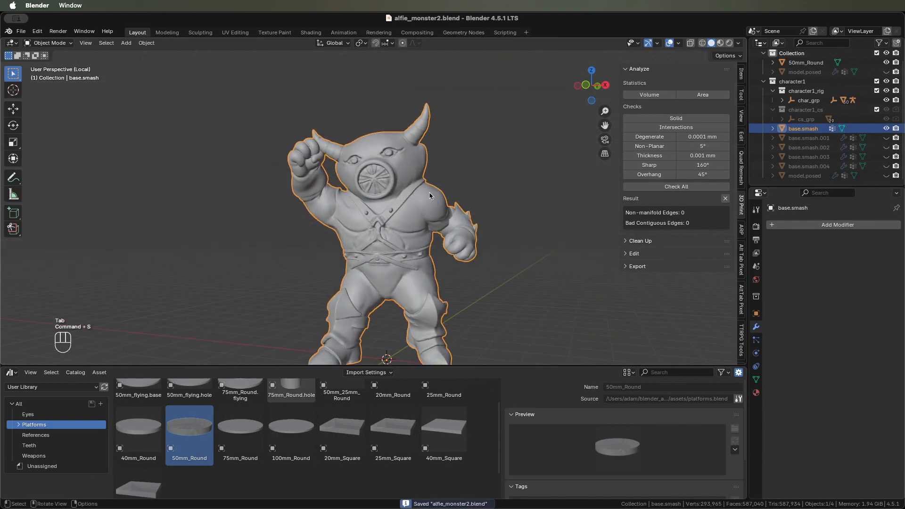
# Step: Export base.smash in STL format with the 3D Print tools and briefly preview its materials in the viewport
pyautogui.click(637, 266)
pyautogui.click(680, 304)
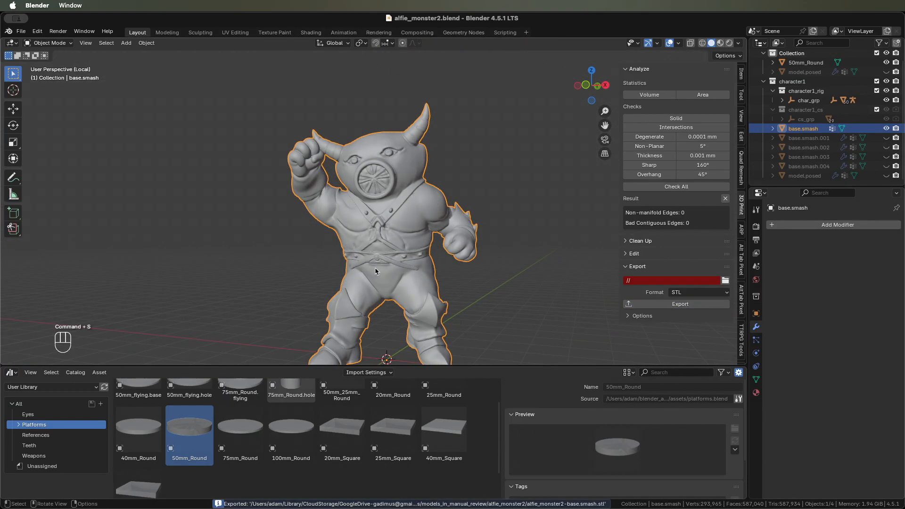
pyautogui.click(720, 43)
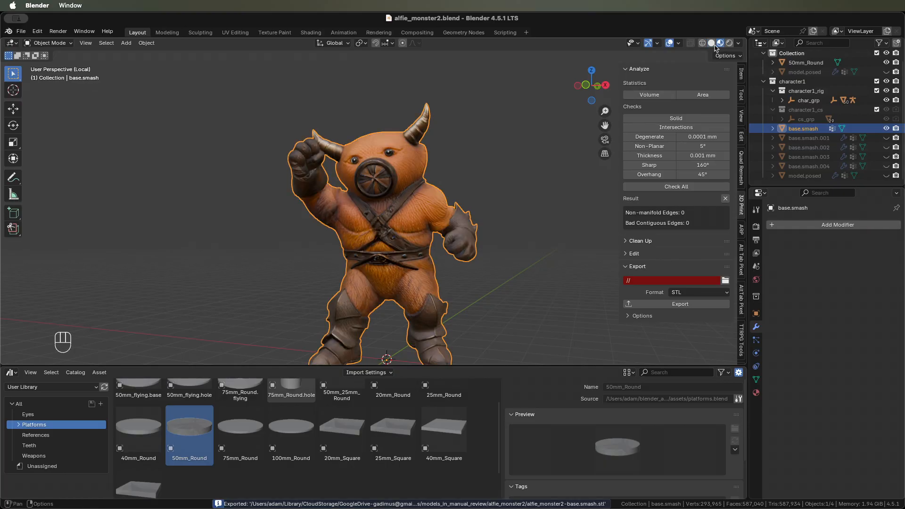
pyautogui.click(711, 43)
# Step: Exit local view and hide the character's rig
pyautogui.press('/')
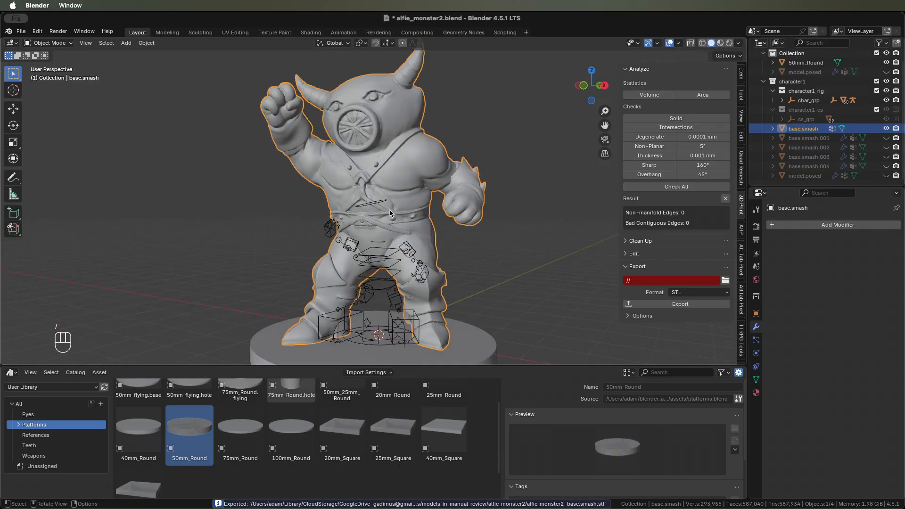
pyautogui.click(385, 273)
pyautogui.press('h')
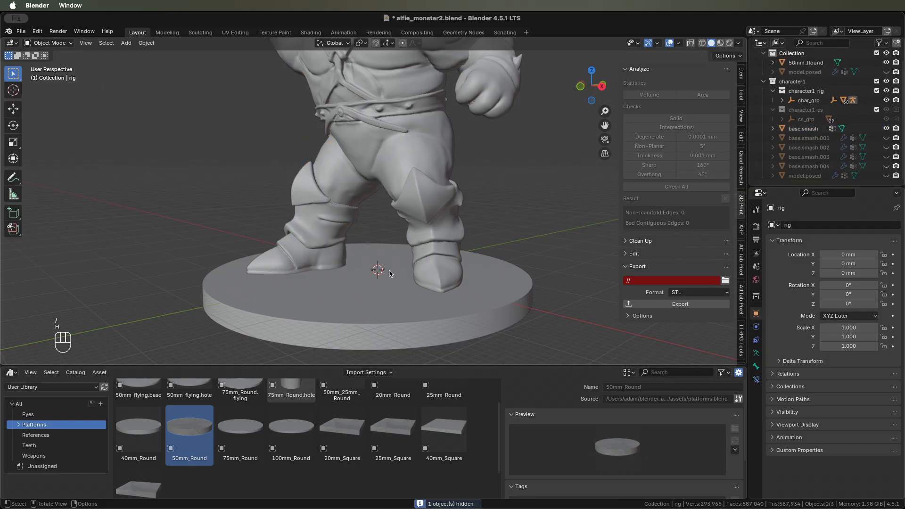
# Step: Duplicate the 50mm_Round base in place and raise the copy 0.2 mm along Z
pyautogui.click(391, 271)
pyautogui.moveTo(391, 271); pyautogui.dragTo(485, 305, button='middle')
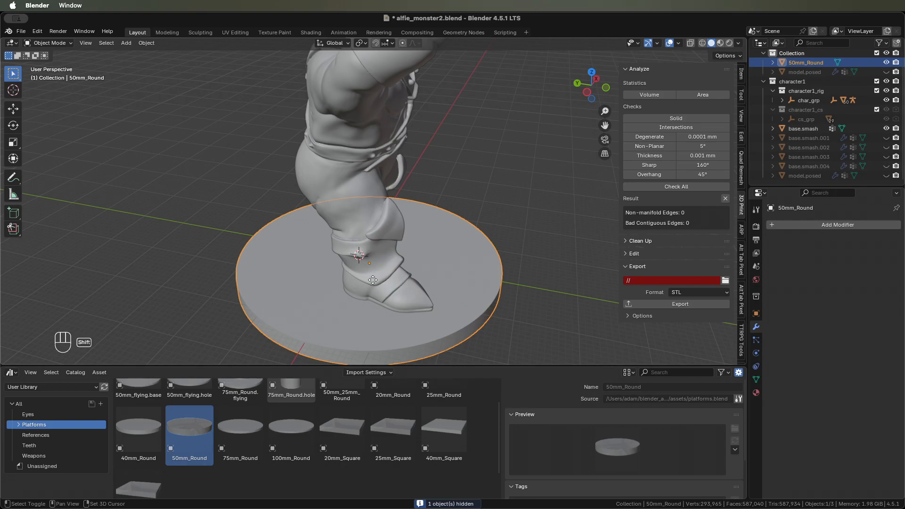
pyautogui.hotkey('shift', 'd')
pyautogui.press('Escape')
pyautogui.press('g')
pyautogui.press('z')
pyautogui.press('KP_0')
pyautogui.press('KP_Decimal')
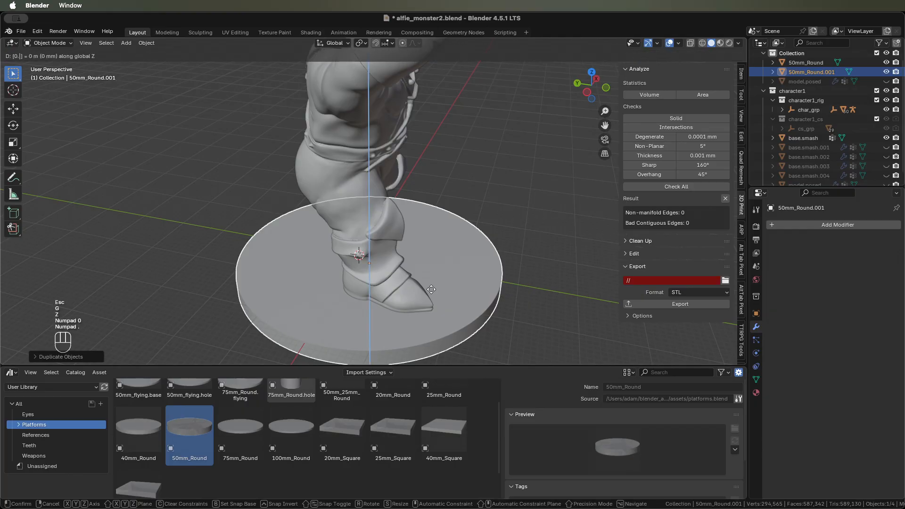
pyautogui.press('KP_2')
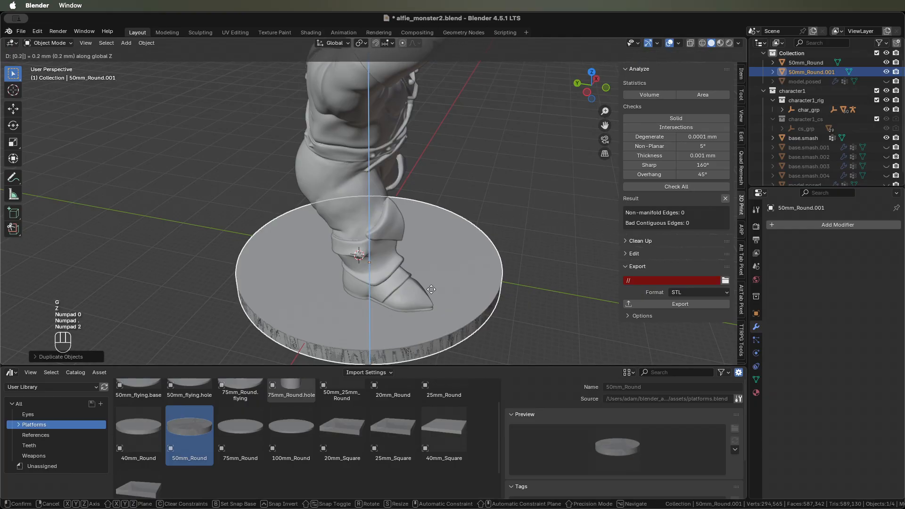
pyautogui.press('KP_Enter')
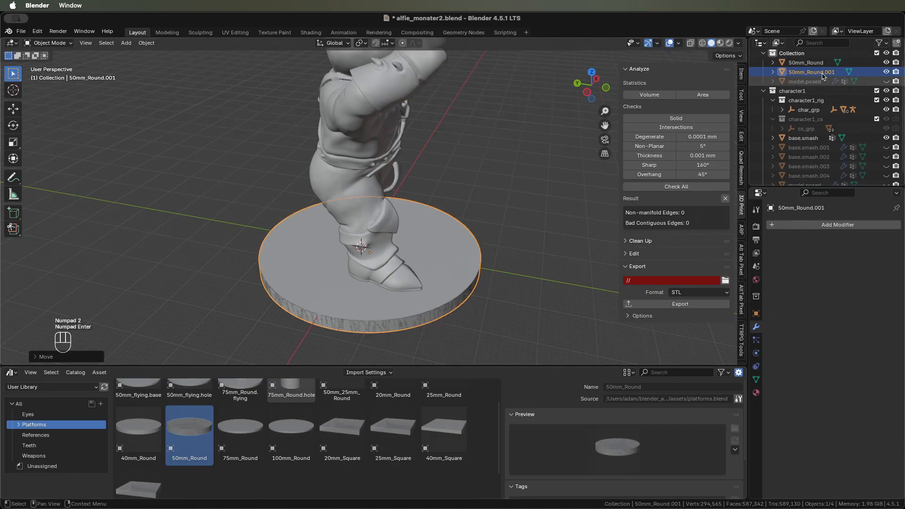
# Step: Hide the original 50mm_Round and move its copy about -2.4 mm along Y
pyautogui.click(886, 62)
pyautogui.moveTo(476, 208); pyautogui.dragTo(313, 218, button='middle')
pyautogui.press('g')
pyautogui.press('y')
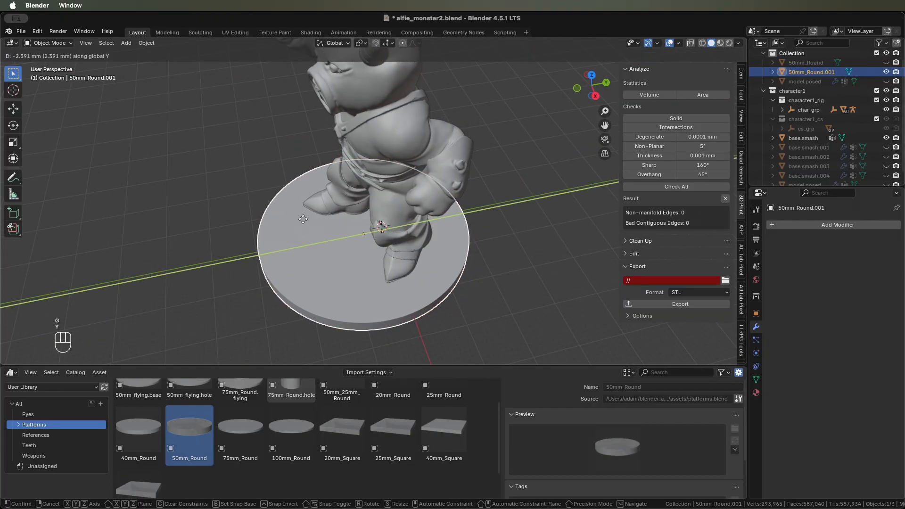
pyautogui.click(303, 219)
# Step: Center the base copy under the character by moving it about 1.7 mm along Y and 0.6 mm along X
pyautogui.click(591, 77)
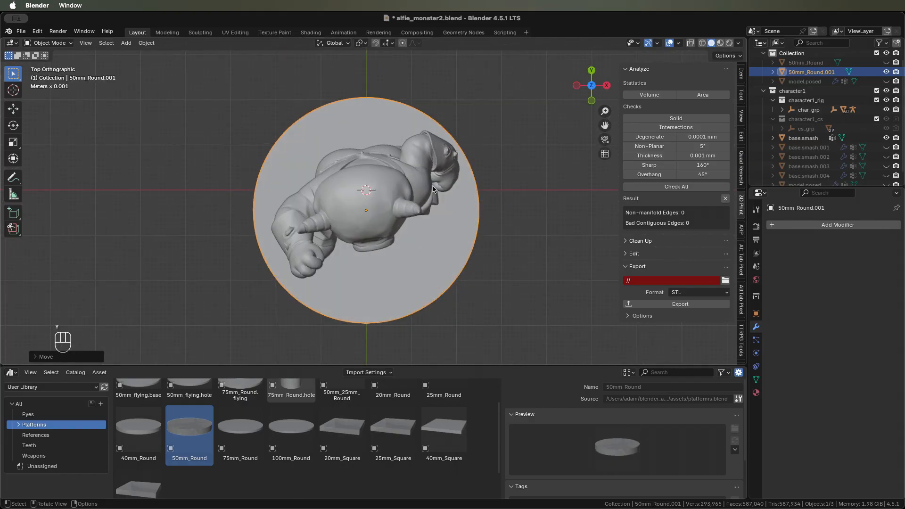
pyautogui.press('g')
pyautogui.press('y')
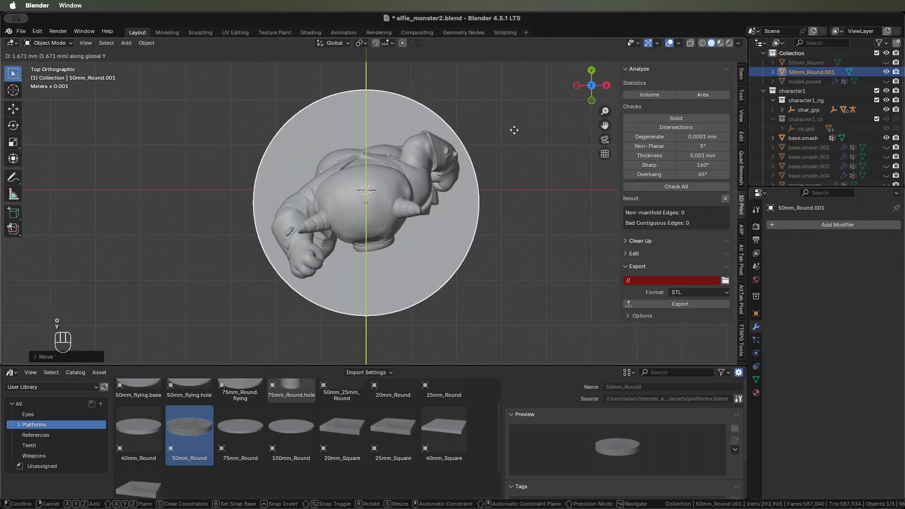
pyautogui.click(515, 131)
pyautogui.press('g')
pyautogui.press('x')
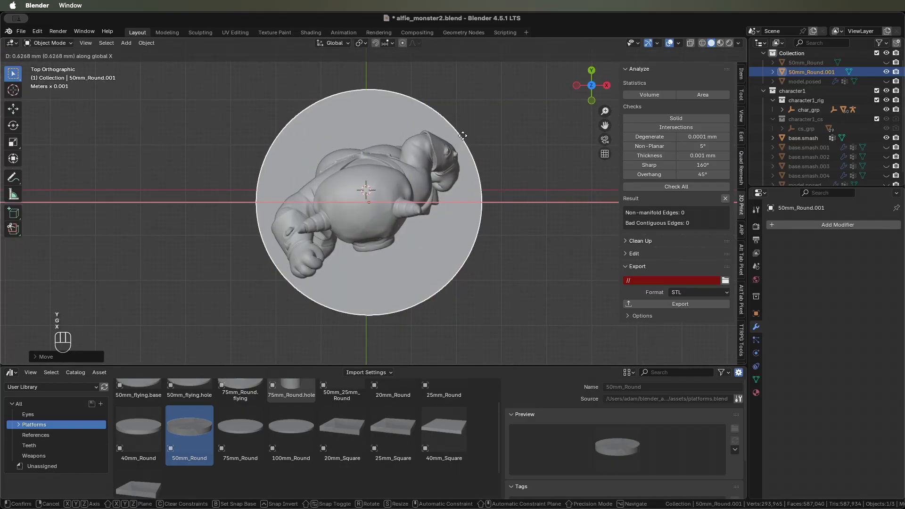
pyautogui.click(464, 136)
# Step: Rename the base copy to 50mm_Round.top
pyautogui.click(606, 86)
pyautogui.moveTo(440, 140); pyautogui.dragTo(579, 155, button='middle')
pyautogui.scroll(1, 840, 60)
pyautogui.doubleClick(827, 82)
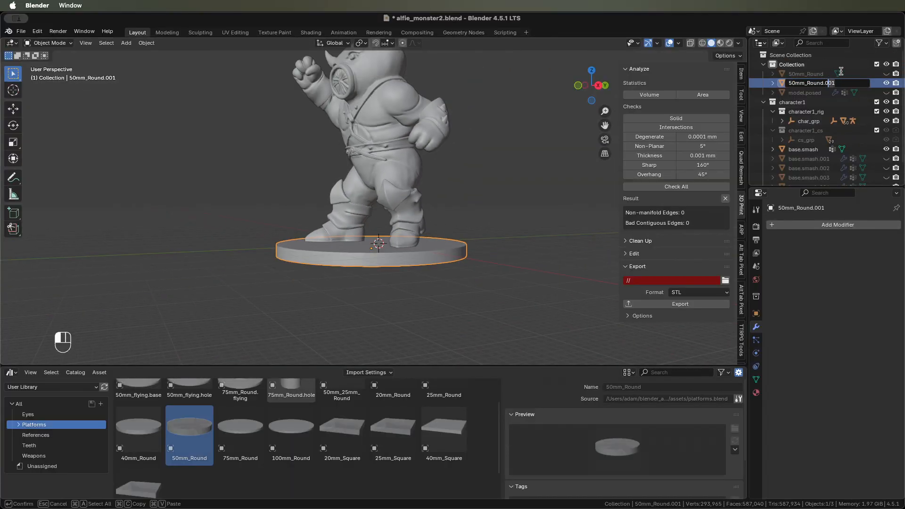
pyautogui.write('top')
pyautogui.press('Return')
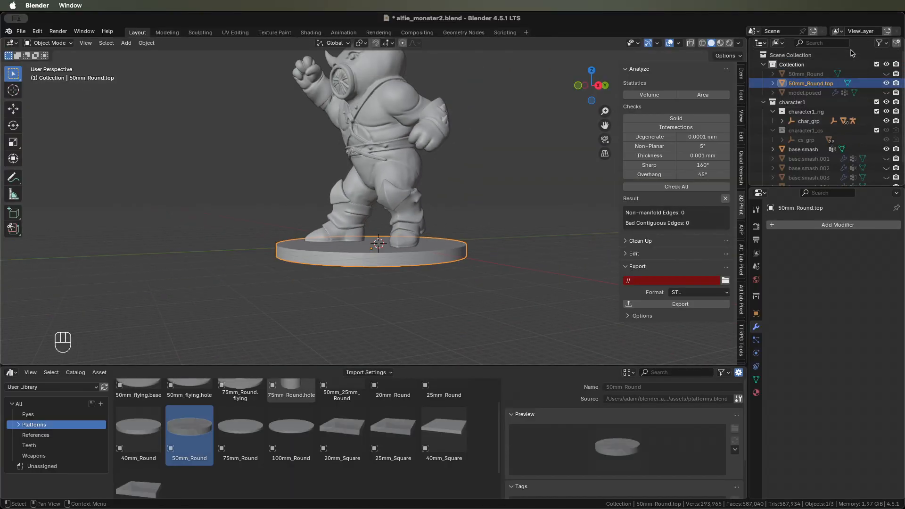
# Step: Duplicate base.smash in place and rename the copy to base.smash.circle
pyautogui.click(394, 149)
pyautogui.hotkey('shift', 'd')
pyautogui.press('Escape')
pyautogui.scroll(-3, 826, 141)
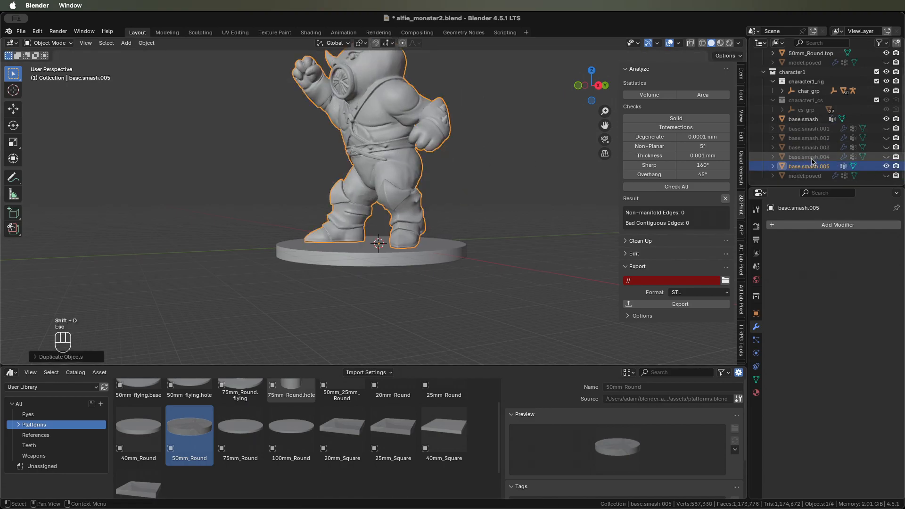
pyautogui.doubleClick(825, 165)
pyautogui.doubleClick(826, 165)
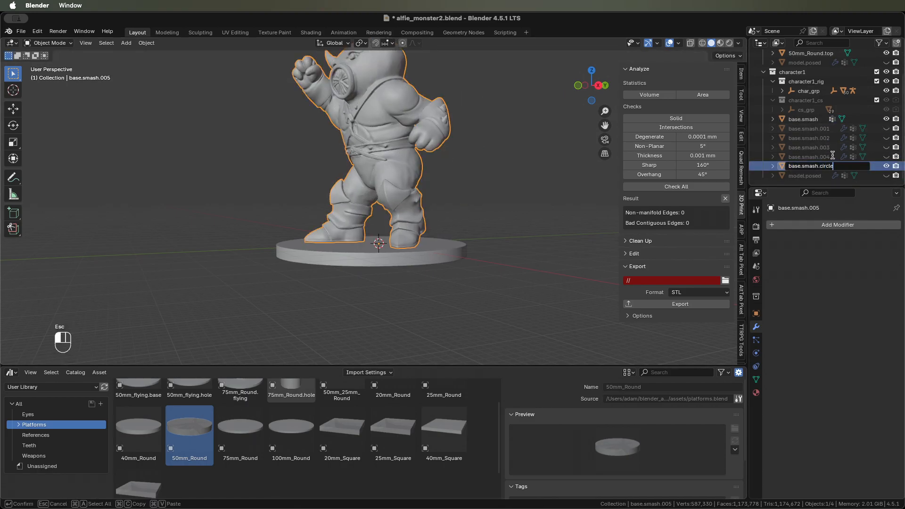
pyautogui.write('circle')
pyautogui.press('Return')
# Step: Merge 50mm_Round.top into base.smash.circle with an applied Union Boolean and export the result as STL
pyautogui.click(833, 225)
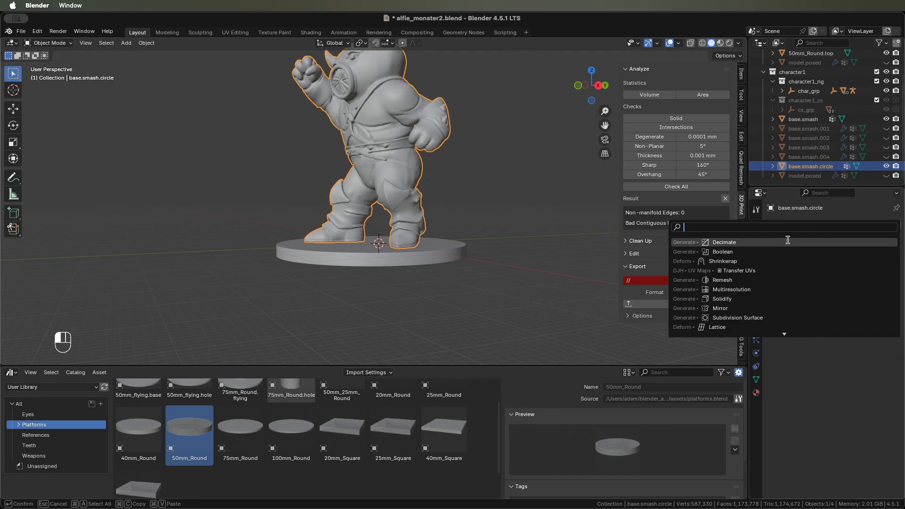
pyautogui.click(753, 251)
pyautogui.click(882, 299)
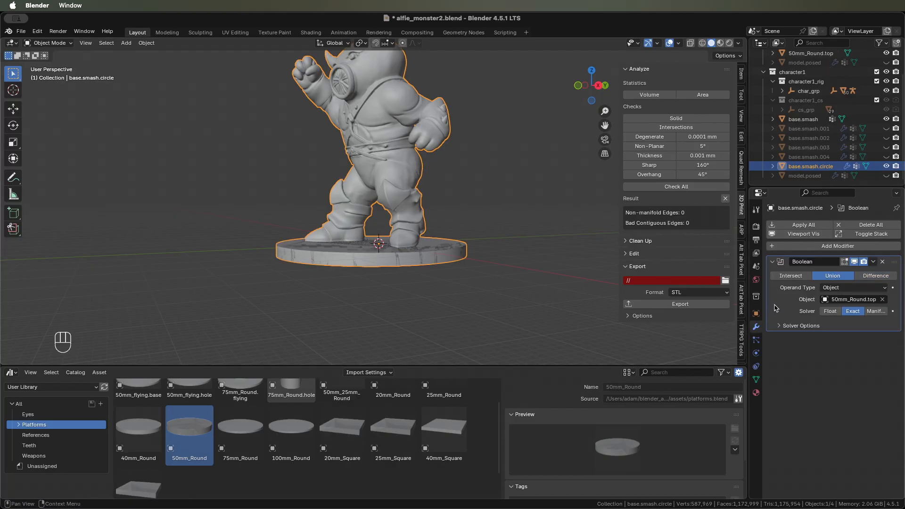
pyautogui.press('super')
pyautogui.press('super+a')
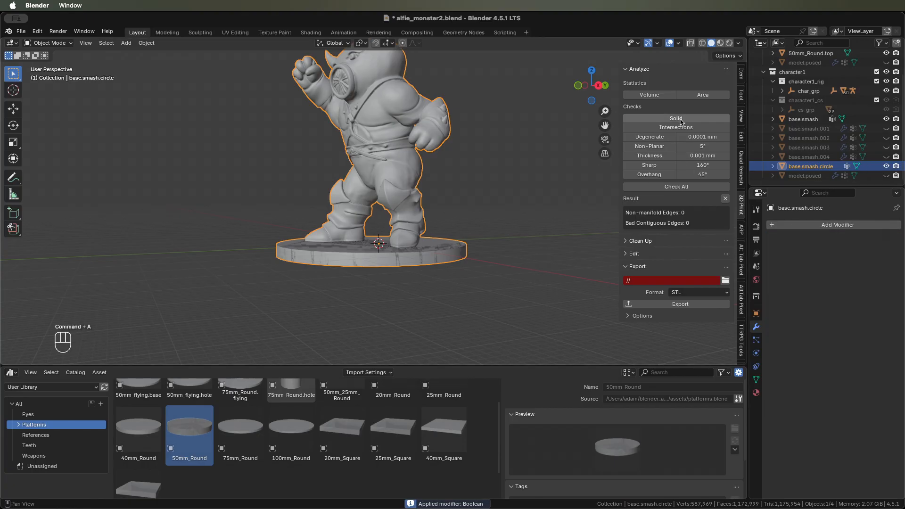
pyautogui.click(680, 304)
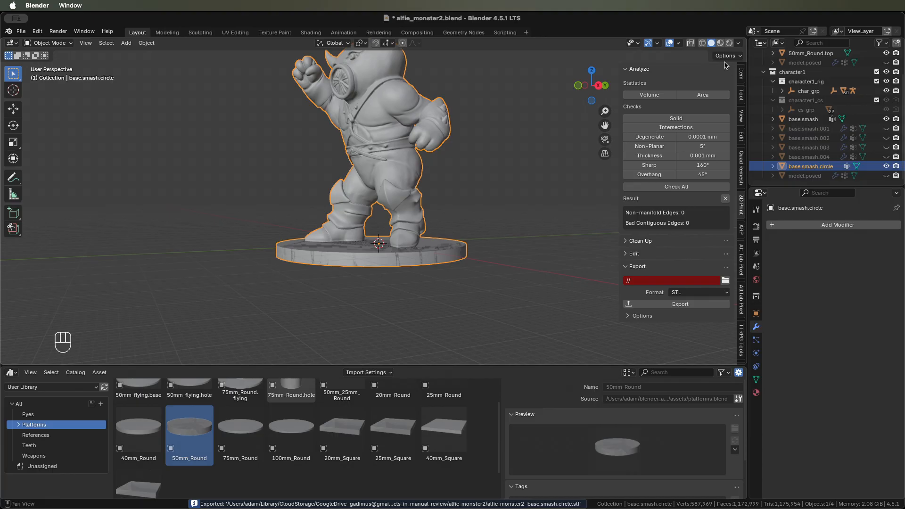
# Step: Examine the textures of the merged figure and base in material preview, and return to solid shading
pyautogui.click(719, 43)
pyautogui.keyDown('shift'); pyautogui.hscroll(-5, 505, 230); pyautogui.keyUp('shift')
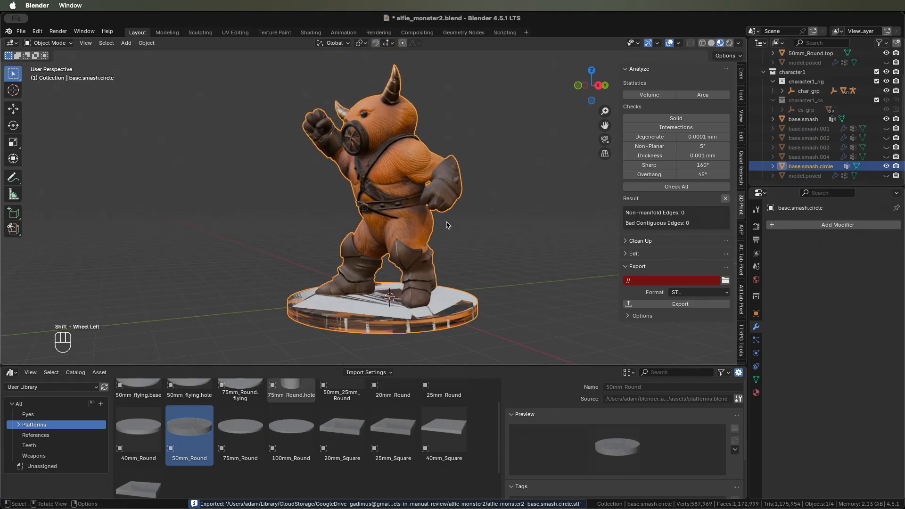
pyautogui.keyDown('shift'); pyautogui.hscroll(-3, 505, 231); pyautogui.keyUp('shift')
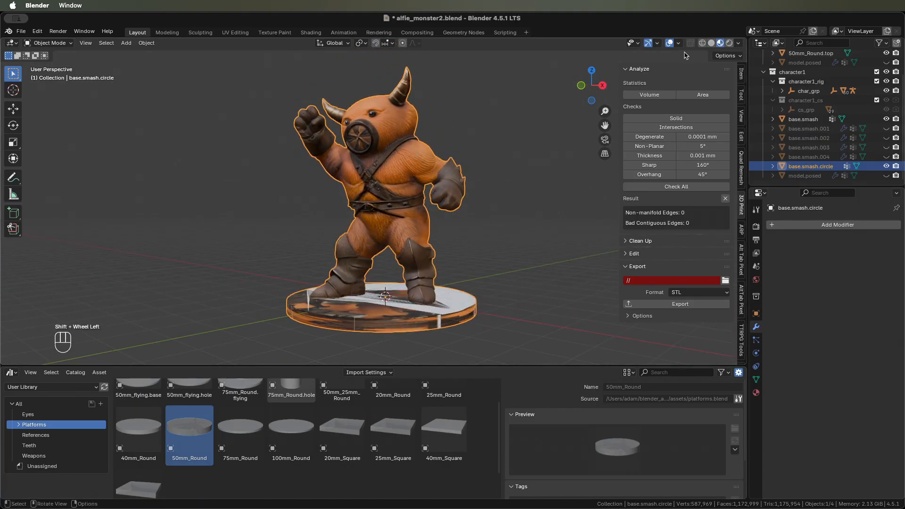
pyautogui.click(710, 43)
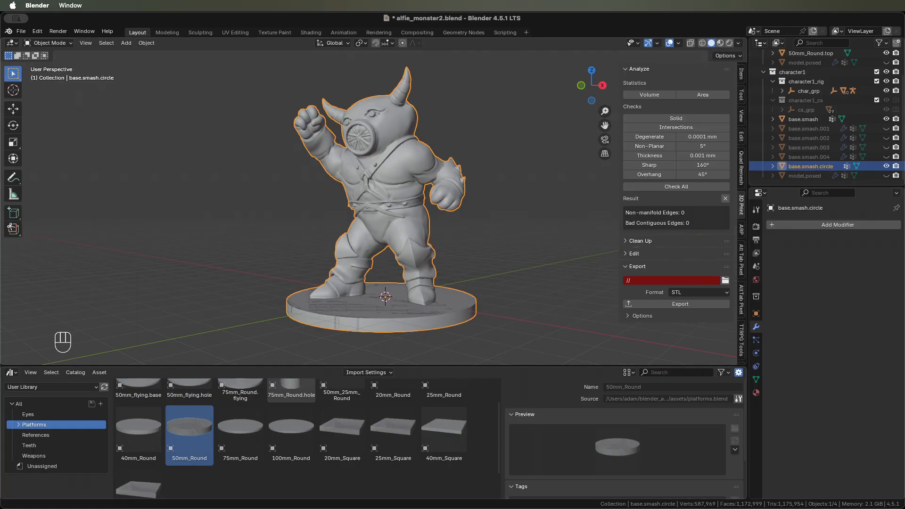
# Step: Hide base.smash.circle and select the original base.smash character
pyautogui.click(886, 166)
pyautogui.click(803, 119)
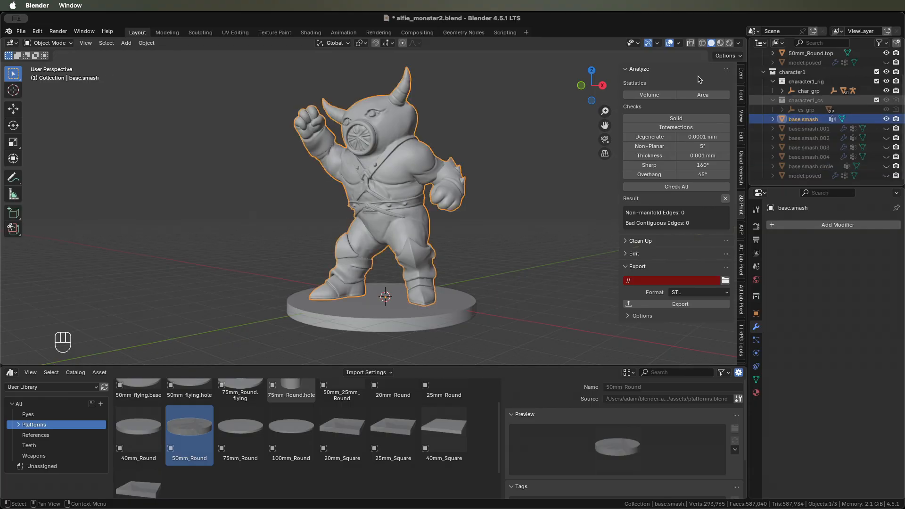
# Step: Examine the textured character's belts, straps and body up close in material preview, and return to solid shading
pyautogui.click(720, 44)
pyautogui.moveTo(405, 205)
pyautogui.mouseDown(button='middle')
pyautogui.moveTo(424, 192)
pyautogui.moveTo(376, 191)
pyautogui.moveTo(400, 194)
pyautogui.mouseUp(button='middle')
pyautogui.scroll(4, 424, 192)
pyautogui.scroll(-5, 400, 193)
pyautogui.moveTo(400, 193); pyautogui.dragTo(408, 172, button='middle')
pyautogui.scroll(5, 418, 192)
pyautogui.scroll(3, 408, 173)
pyautogui.moveTo(417, 111); pyautogui.dragTo(364, 87, button='middle')
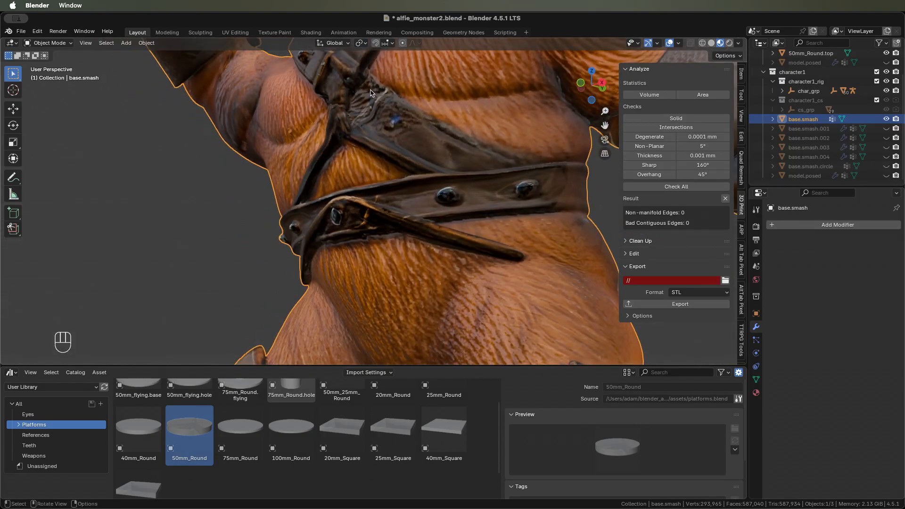
pyautogui.moveTo(436, 141); pyautogui.dragTo(207, 165, button='middle')
pyautogui.scroll(-5, 273, 161)
pyautogui.moveTo(274, 162); pyautogui.dragTo(303, 156, button='middle')
pyautogui.scroll(4, 303, 156)
pyautogui.moveTo(345, 128); pyautogui.dragTo(492, 112, button='middle')
pyautogui.moveTo(365, 146); pyautogui.dragTo(697, 155, button='middle')
pyautogui.scroll(-5, 678, 156)
pyautogui.moveTo(554, 166); pyautogui.dragTo(429, 168, button='middle')
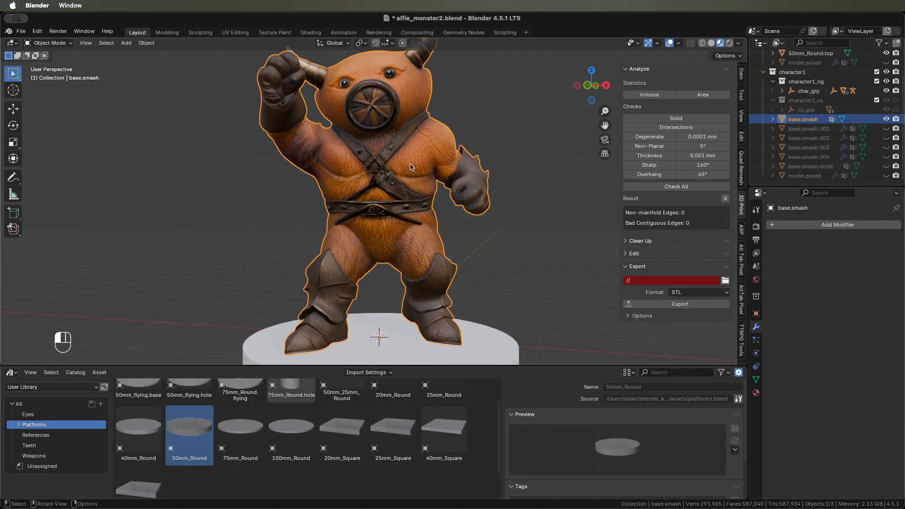
pyautogui.click(712, 44)
# Step: Copy base.smash, then open the recent file photo_studio_spin_phone_working.blend, saving the changes to alfie_monster2.blend
pyautogui.press('super+c')
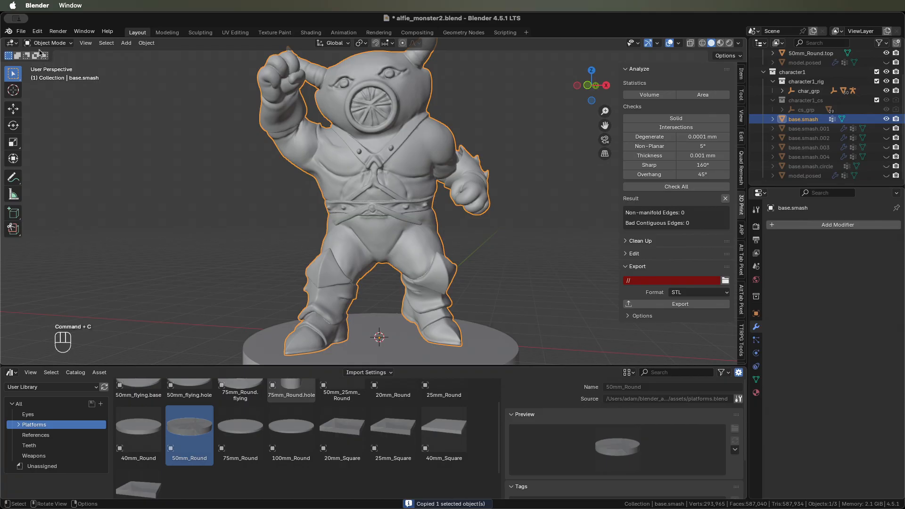
pyautogui.click(20, 32)
pyautogui.moveTo(59, 62)
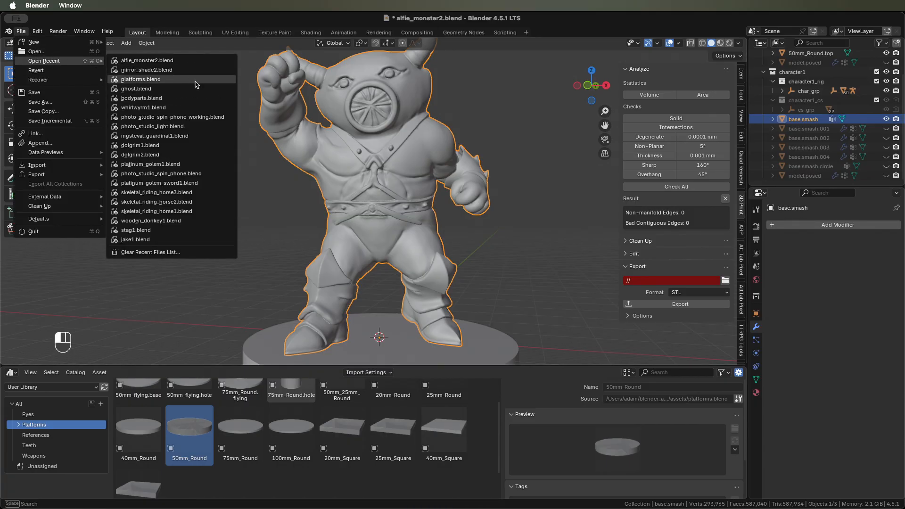
pyautogui.click(188, 123)
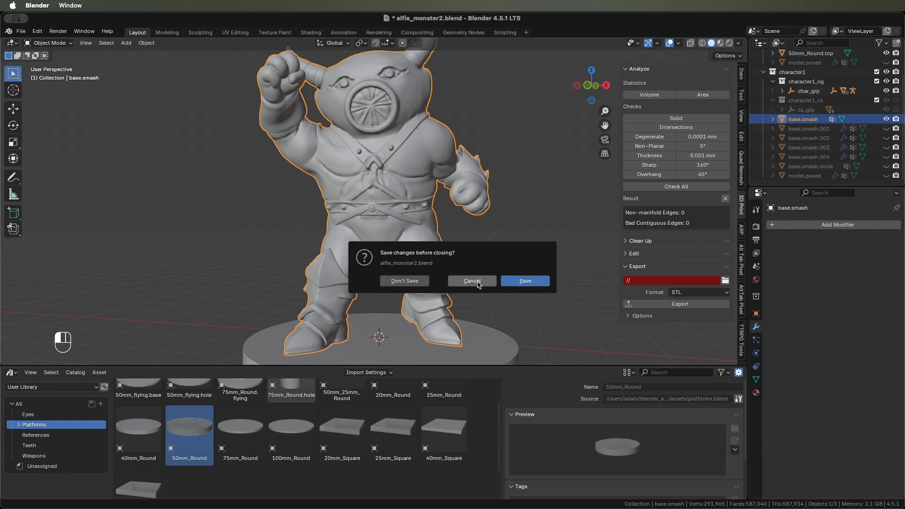
pyautogui.click(520, 282)
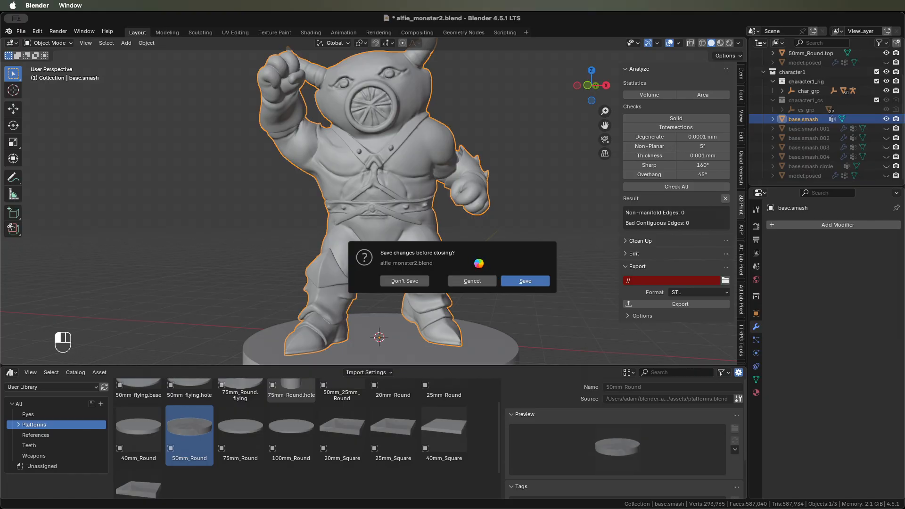
# Step: Delete the previous model from the photo studio scene and paste base.smash in its place
pyautogui.press('x')
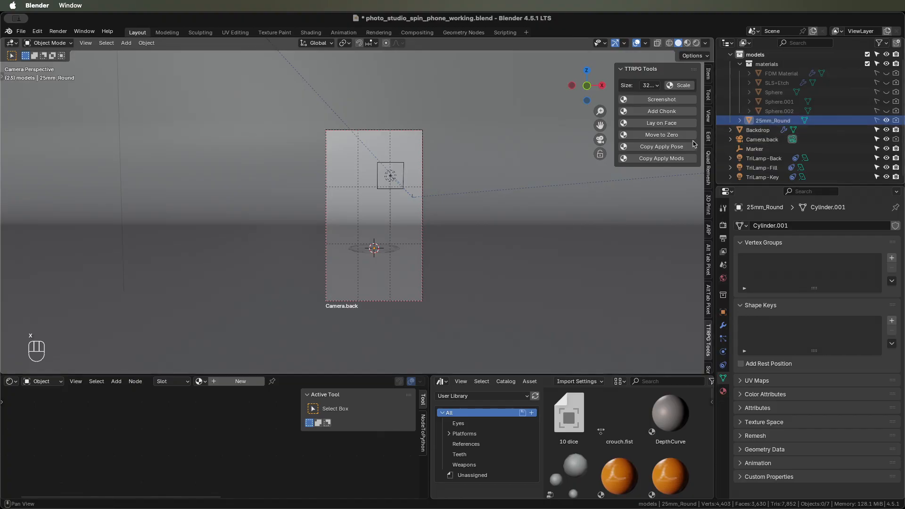
pyautogui.press('super+v')
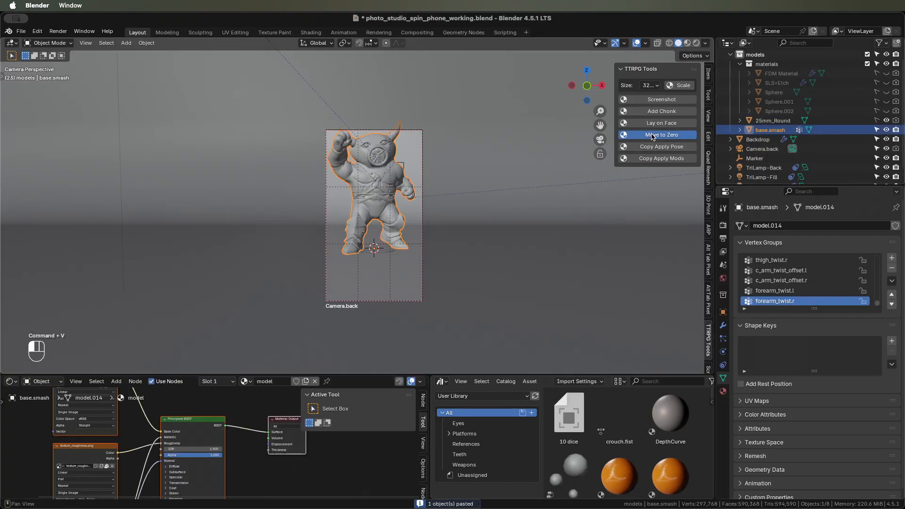
# Step: Move base.smash along Y toward the camera and scale it down to fit within the camera frame
pyautogui.press('g')
pyautogui.press('y')
pyautogui.press('s')
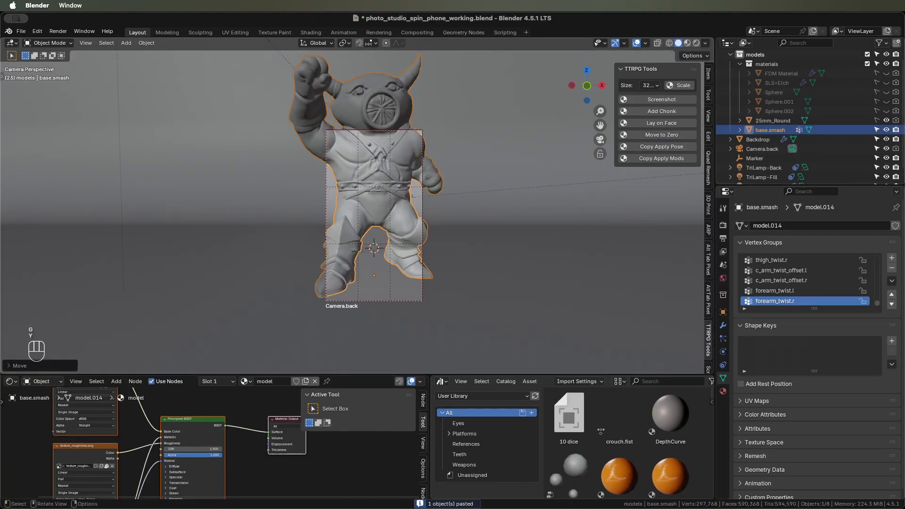
pyautogui.click(450, 219)
# Step: Rotate base.smash about Z to a three-quarter pose, then adjust its scale and X position to center it in the camera frame
pyautogui.press('r')
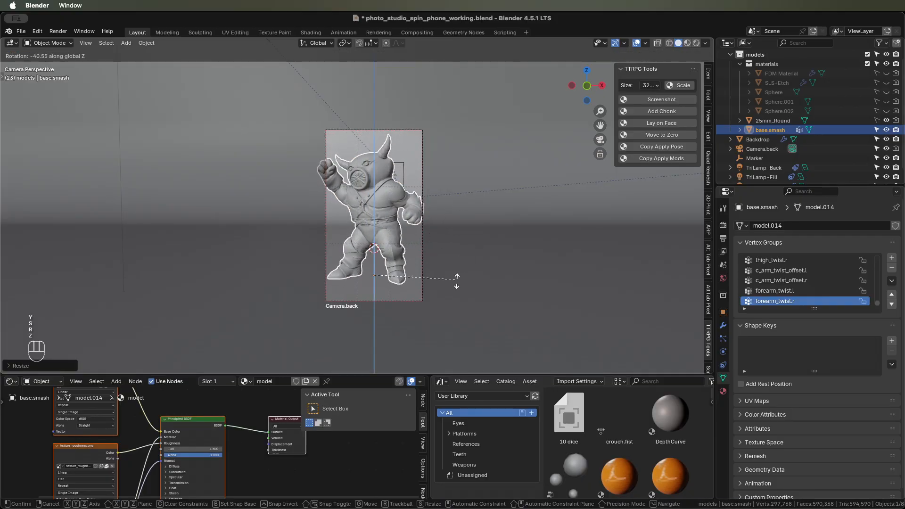
pyautogui.press('z')
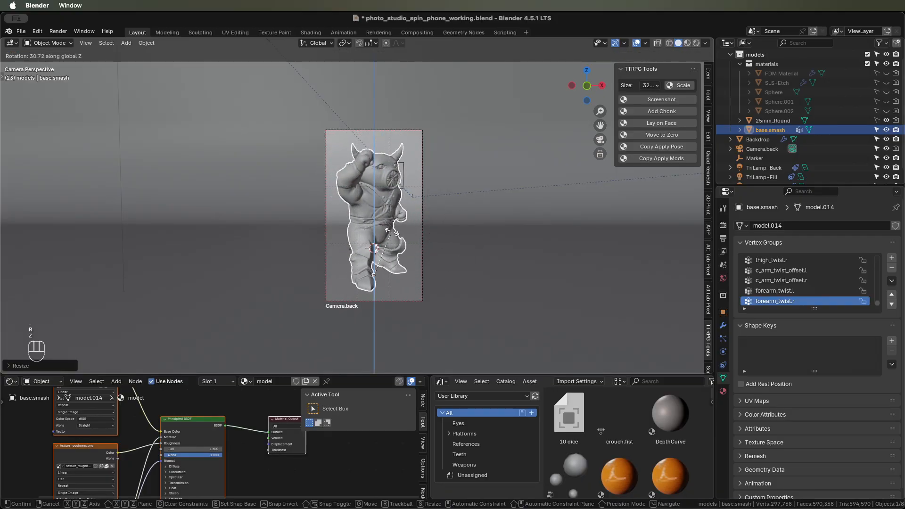
pyautogui.press('g')
pyautogui.press('x')
pyautogui.click(429, 299)
pyautogui.press('s')
pyautogui.click(424, 300)
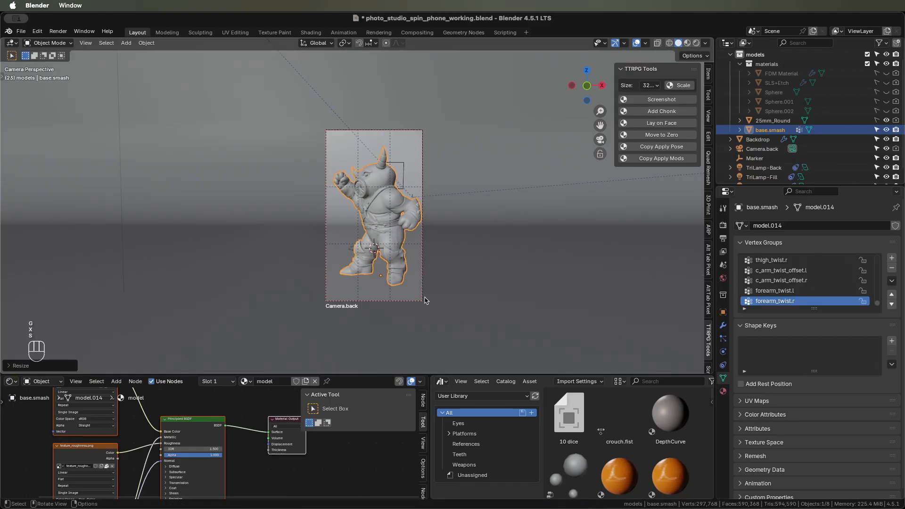
pyautogui.press('g')
pyautogui.press('x')
pyautogui.click(424, 298)
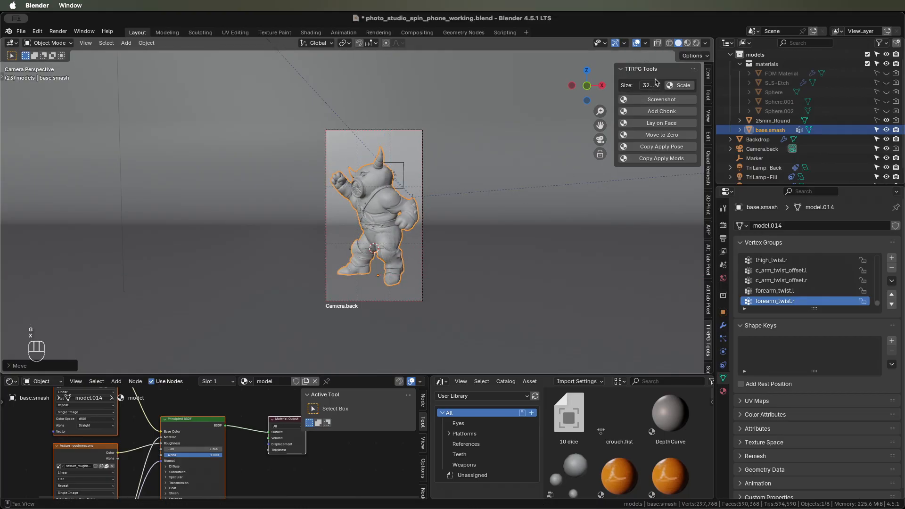
# Step: Switch to material preview, render a still image of base.smash from the studio camera and stop the render early
pyautogui.click(688, 44)
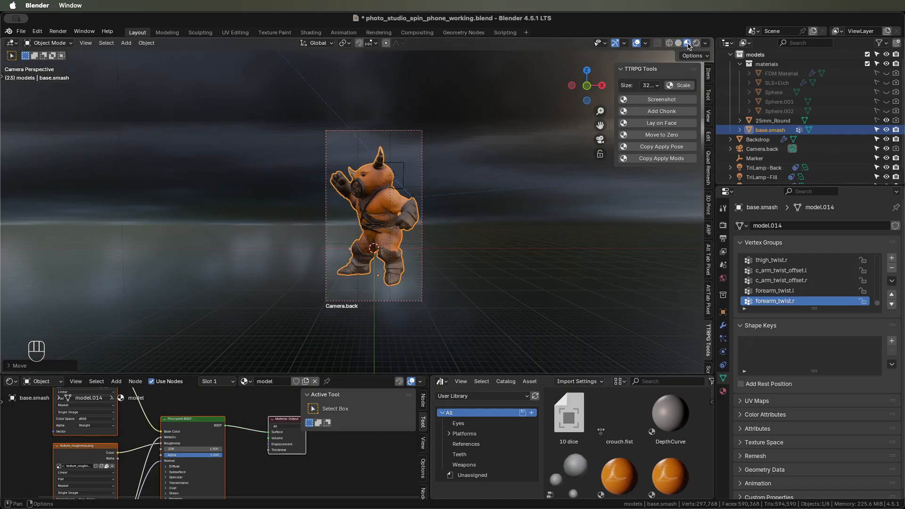
pyautogui.click(59, 31)
pyautogui.click(74, 43)
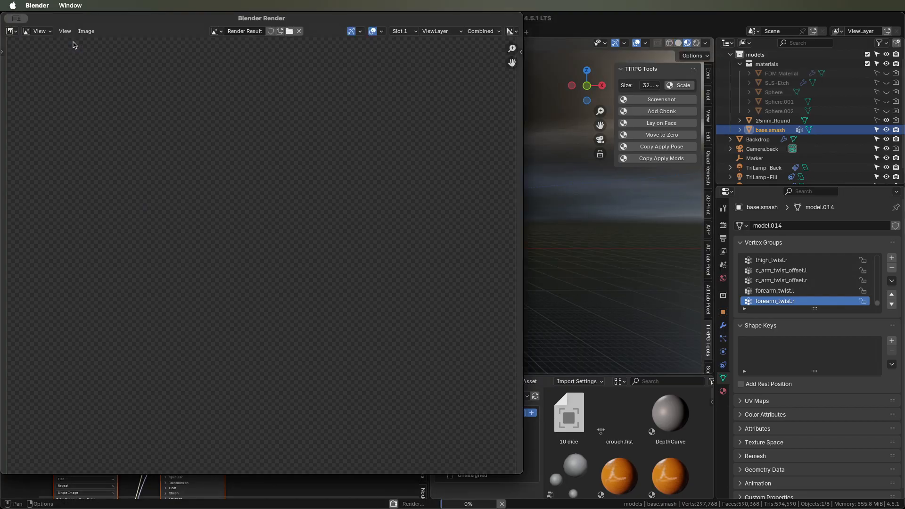
pyautogui.moveTo(236, 19); pyautogui.dragTo(394, 27)
pyautogui.scroll(-3, 544, 265)
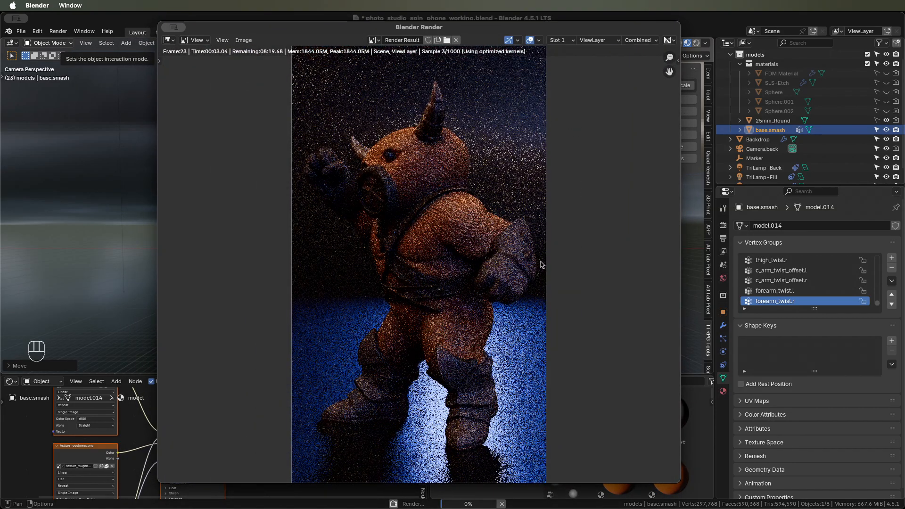
pyautogui.moveTo(492, 35); pyautogui.dragTo(456, 34)
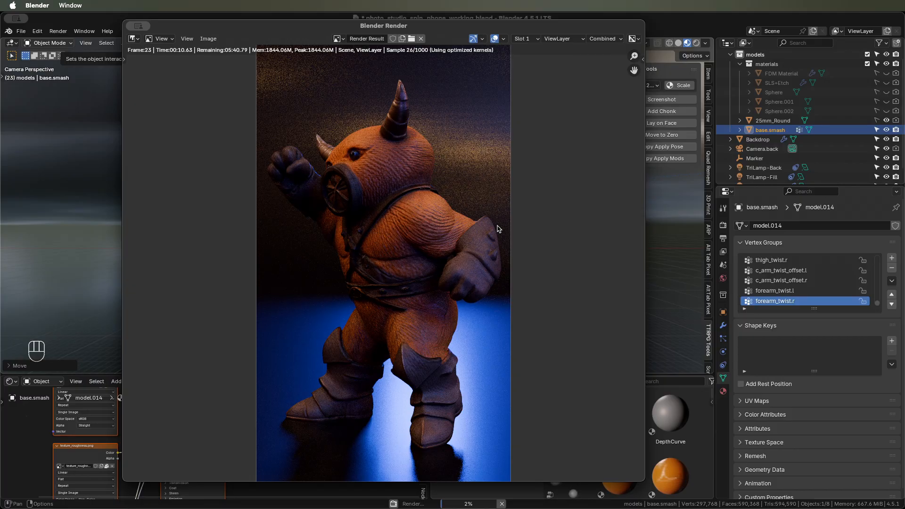
pyautogui.press('Escape')
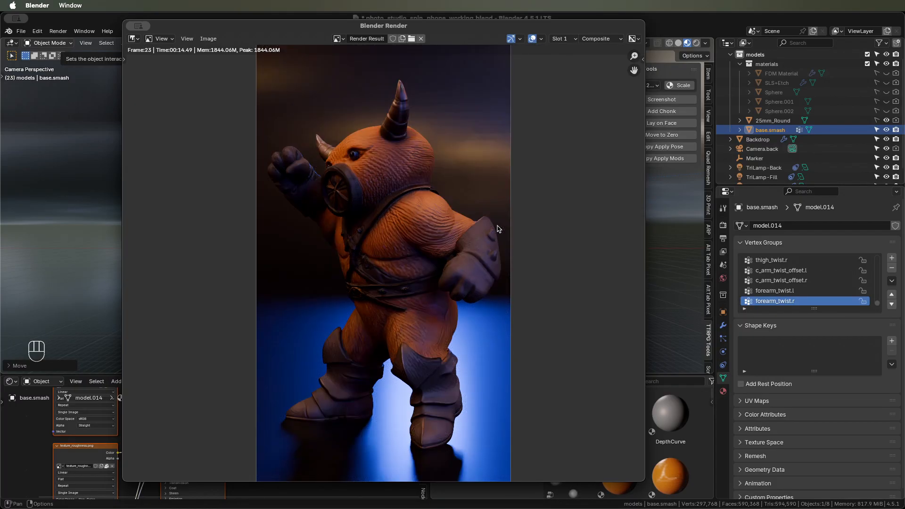
# Step: Save the render as a JPEG in the alfie_monster2 folder under models_in_manual_review and close the render window
pyautogui.click(202, 40)
pyautogui.click(217, 128)
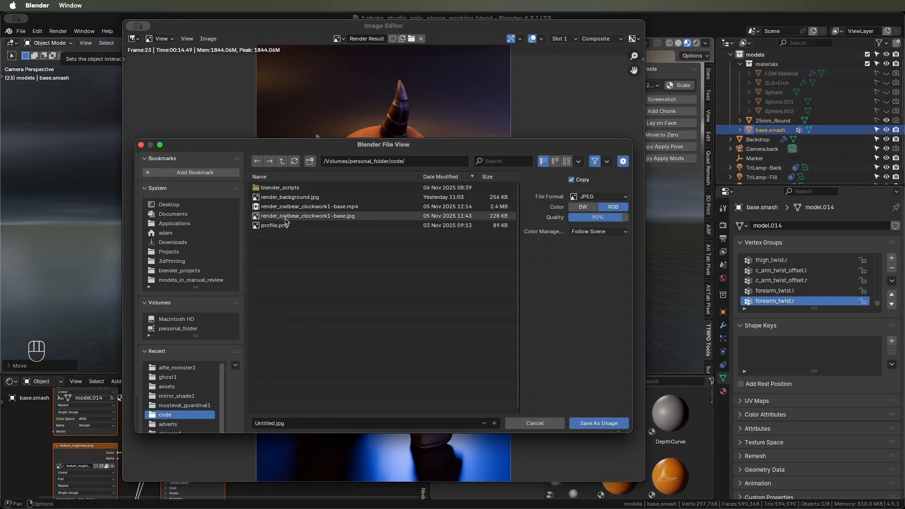
pyautogui.click(190, 280)
pyautogui.doubleClick(280, 281)
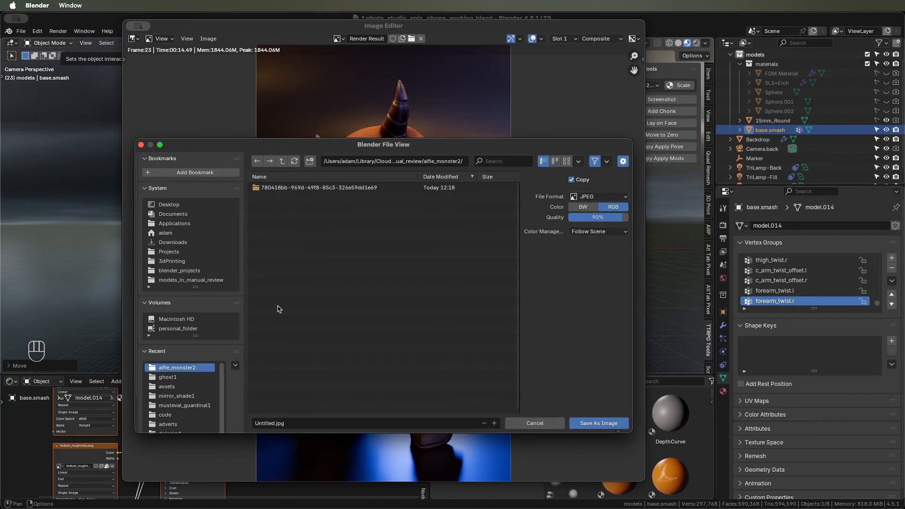
pyautogui.click(276, 422)
pyautogui.press('Return')
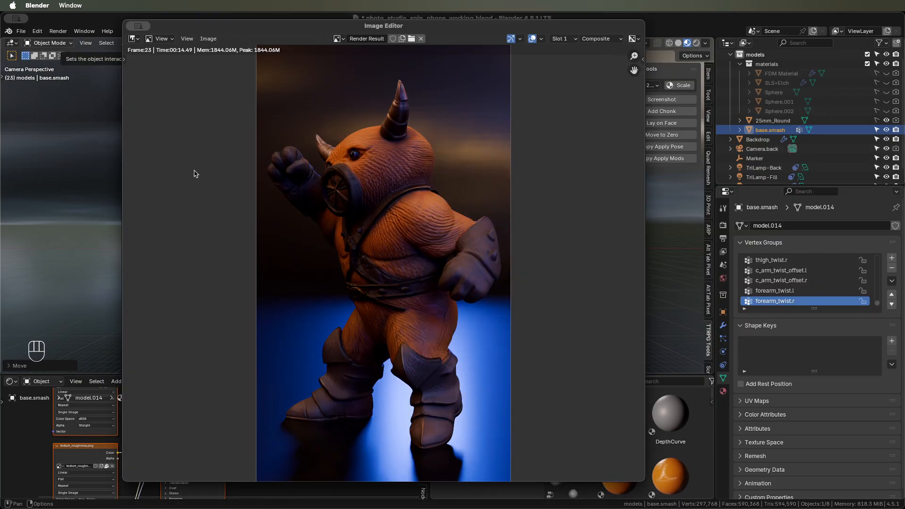
pyautogui.press('Escape')
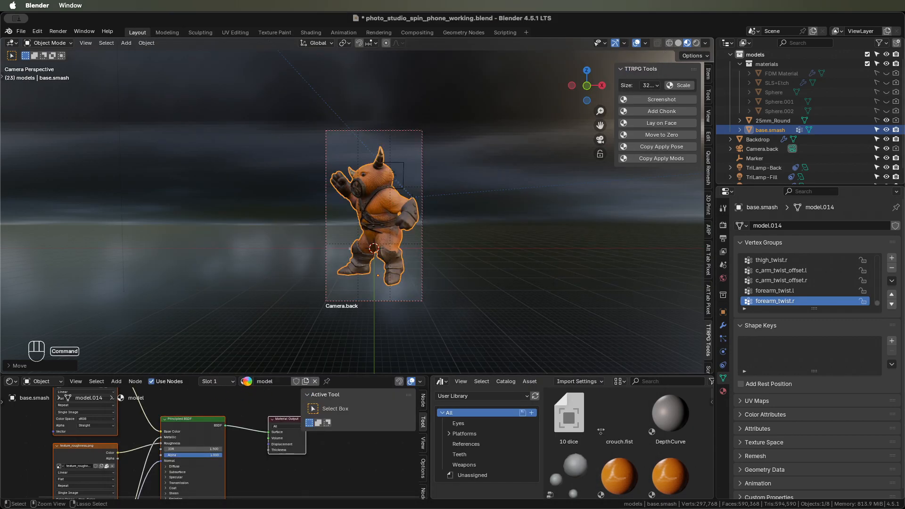
# Step: Save the studio file and assign the SLS+Etch material to base.smash
pyautogui.press('super+s')
pyautogui.click(245, 381)
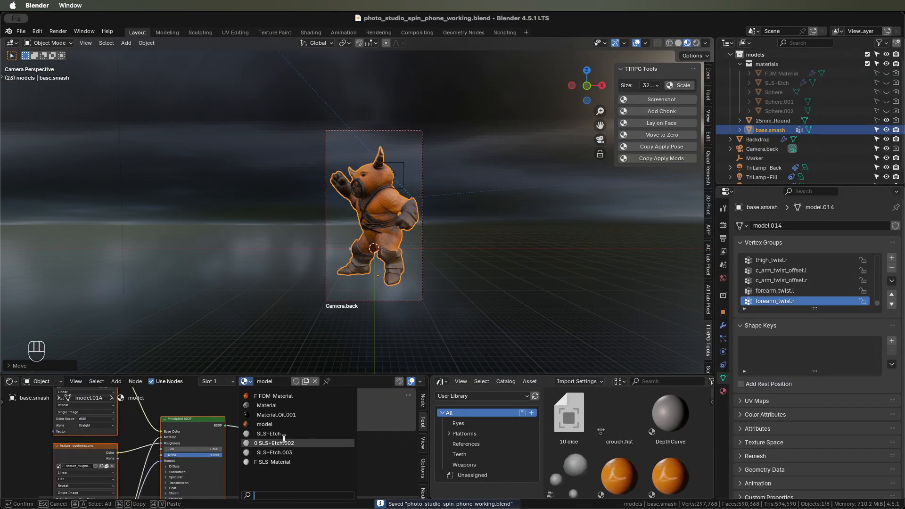
pyautogui.click(284, 438)
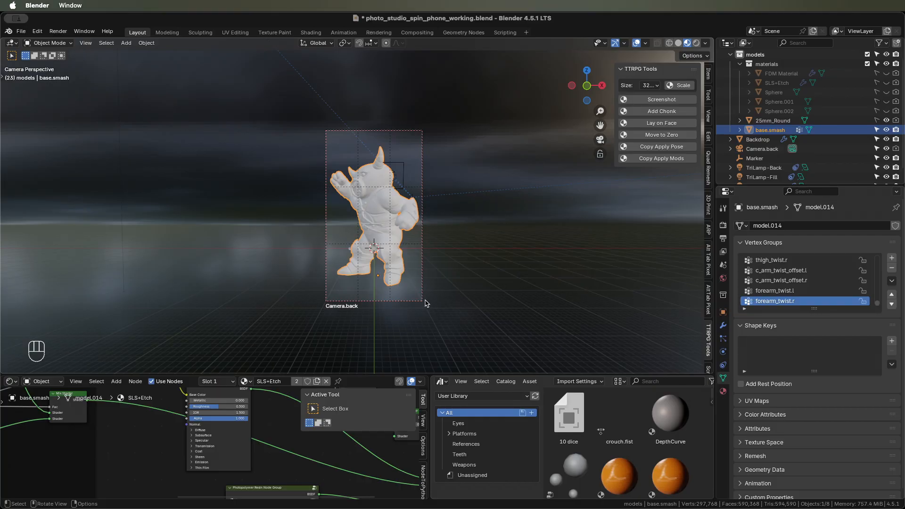
# Step: Unwrap the entire base.smash mesh with Smart UV Project at a 66° angle limit, then return to Object Mode with its material settings shown
pyautogui.press('Tab')
pyautogui.press('a')
pyautogui.press('u')
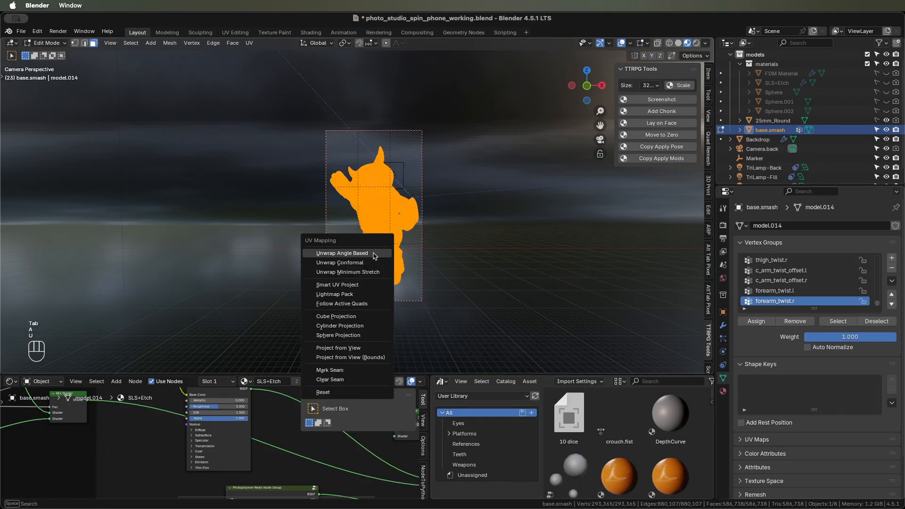
pyautogui.click(343, 284)
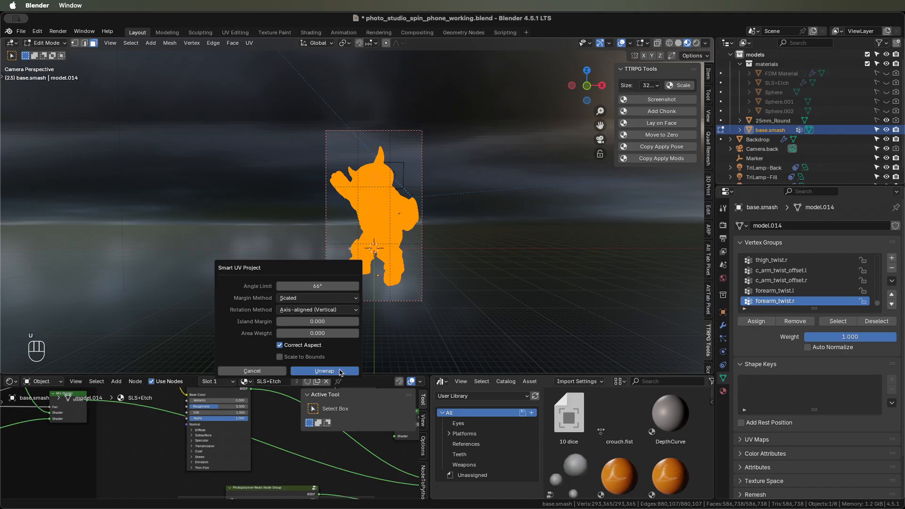
pyautogui.press('Return')
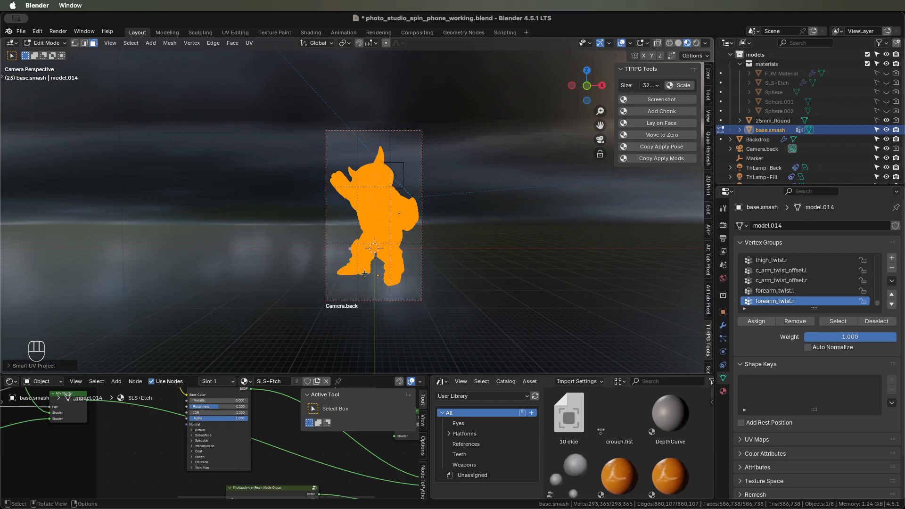
pyautogui.click(722, 391)
pyautogui.press('Tab')
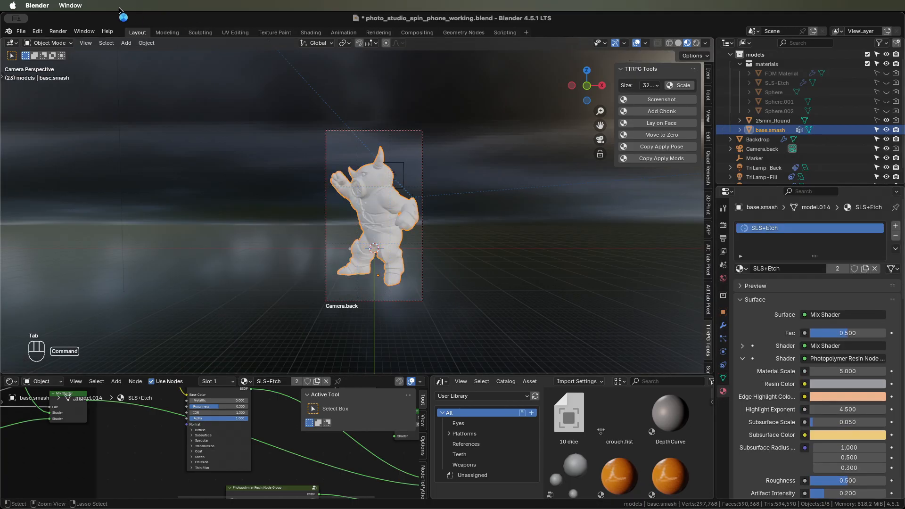
# Step: Render a still image of base.smash with the SLS+Etch material, stop the render early and inspect the surface detail up close
pyautogui.click(59, 32)
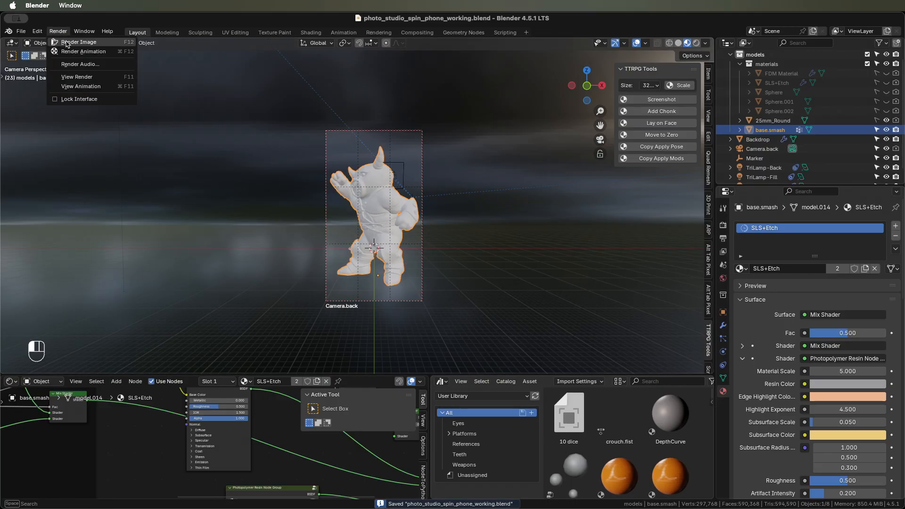
pyautogui.click(71, 42)
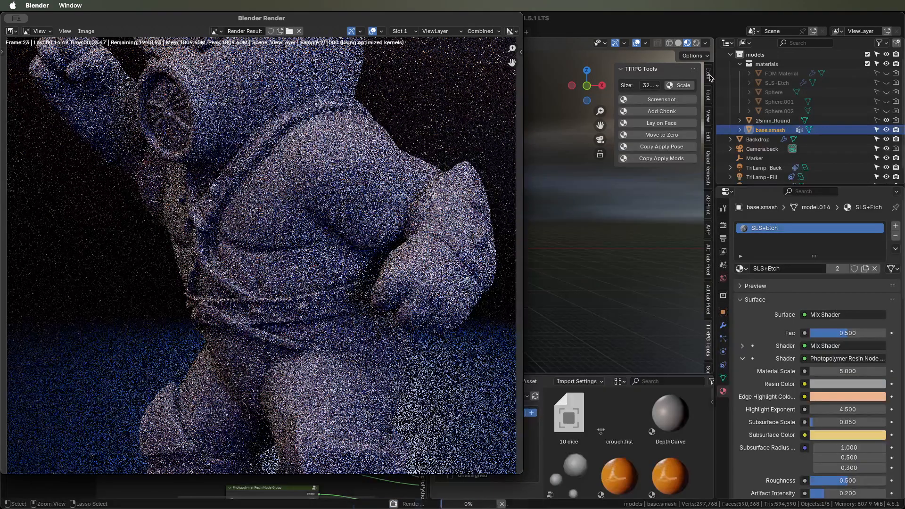
pyautogui.scroll(-5, 359, 237)
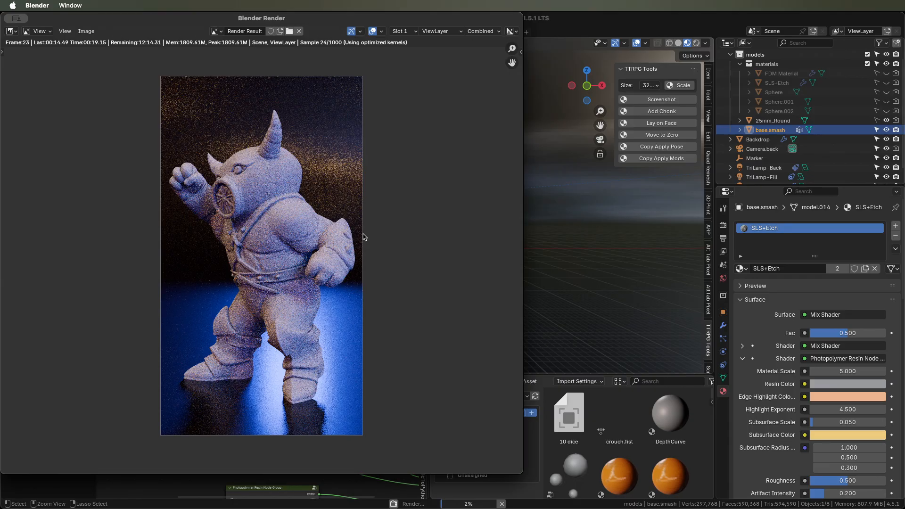
pyautogui.press('Escape')
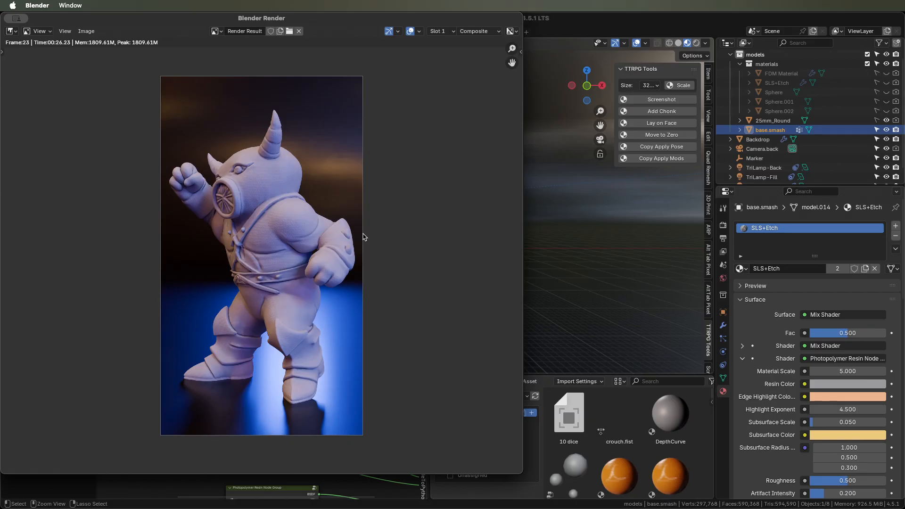
pyautogui.scroll(5, 366, 231)
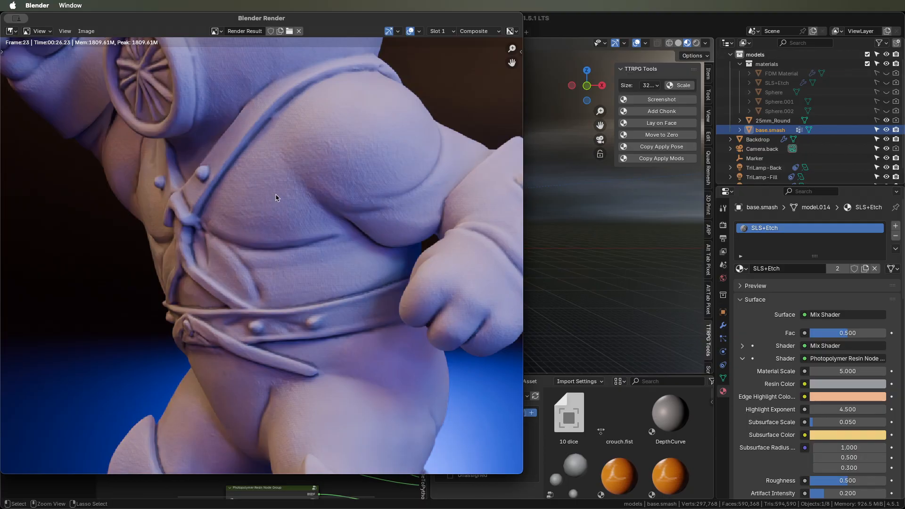
pyautogui.scroll(-7, 351, 230)
pyautogui.scroll(2, 255, 236)
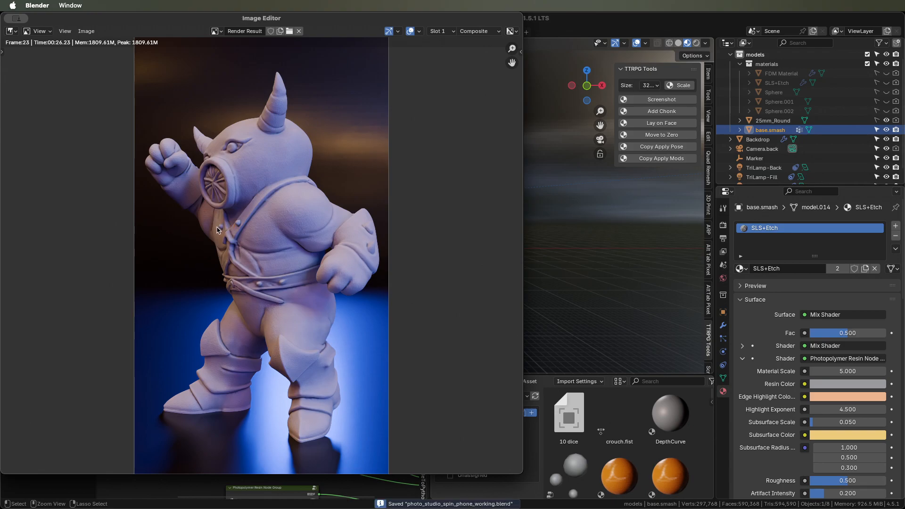
pyautogui.scroll(-2, 226, 229)
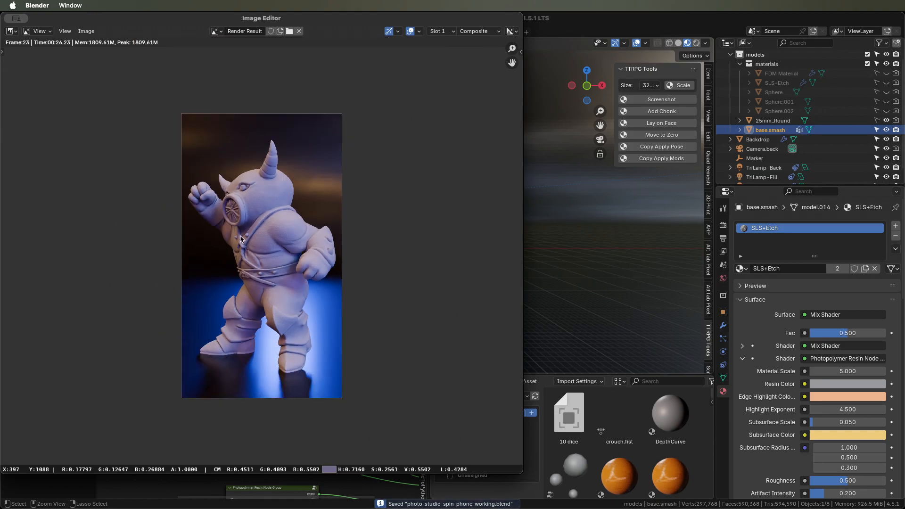
# Step: Save the SLS+Etch render as a JPEG at 90% quality in the alfie_monster2 folder and close the render window
pyautogui.click(87, 31)
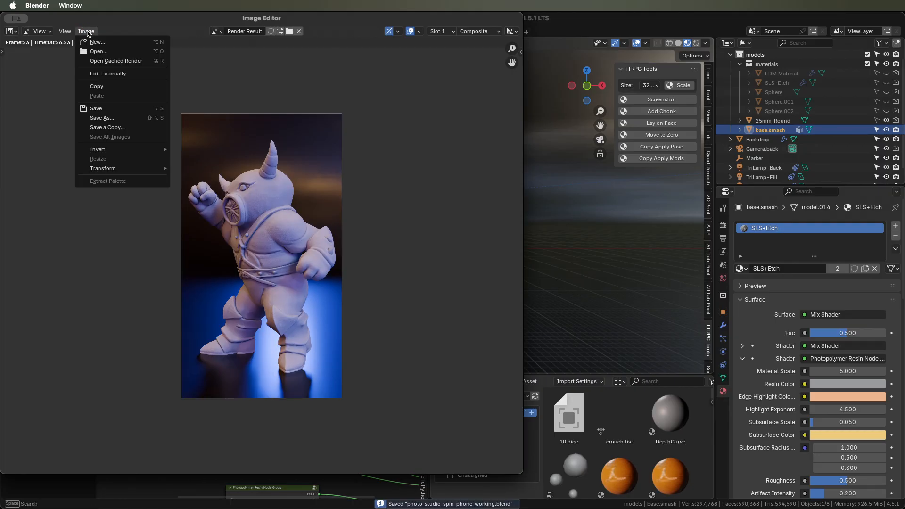
pyautogui.click(94, 116)
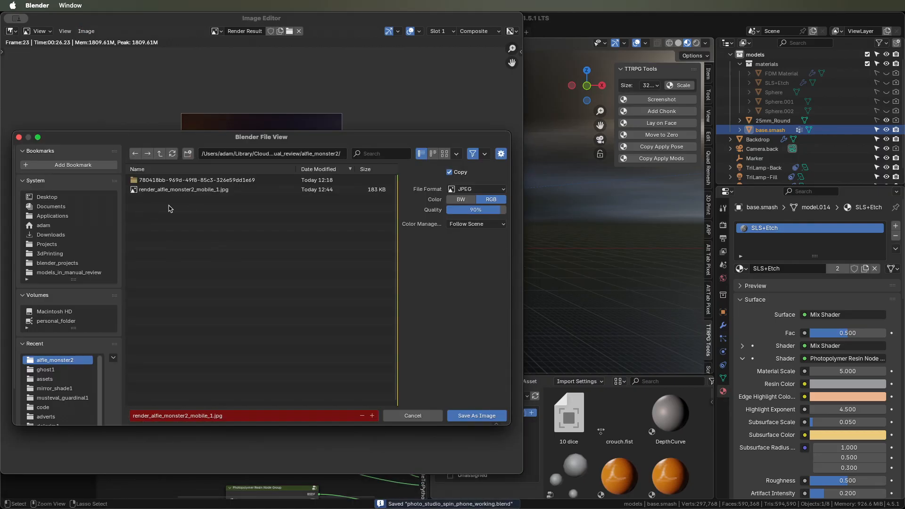
pyautogui.click(191, 189)
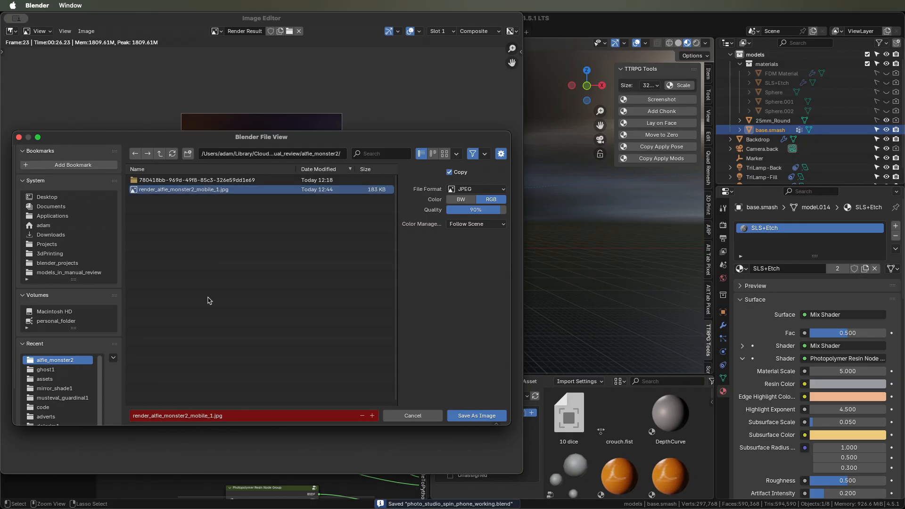
pyautogui.click(210, 415)
pyautogui.click(210, 415)
pyautogui.press('Return')
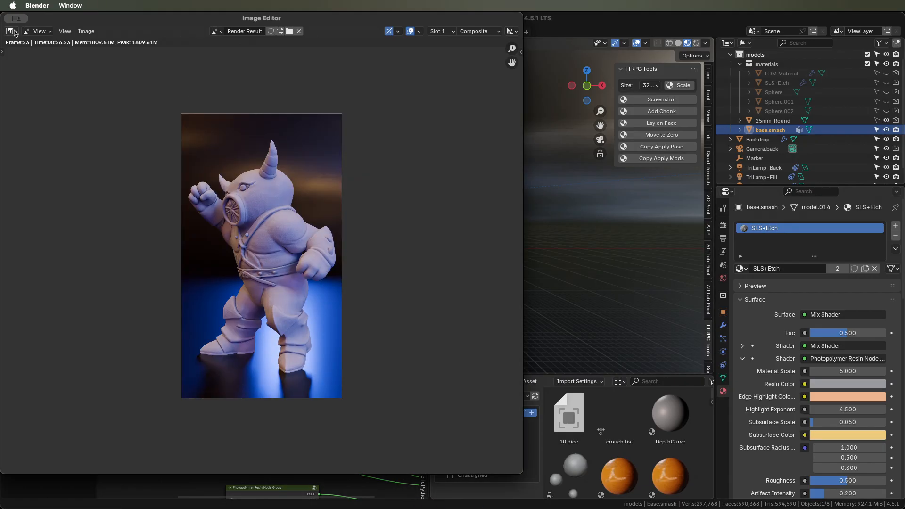
pyautogui.press('super+w')
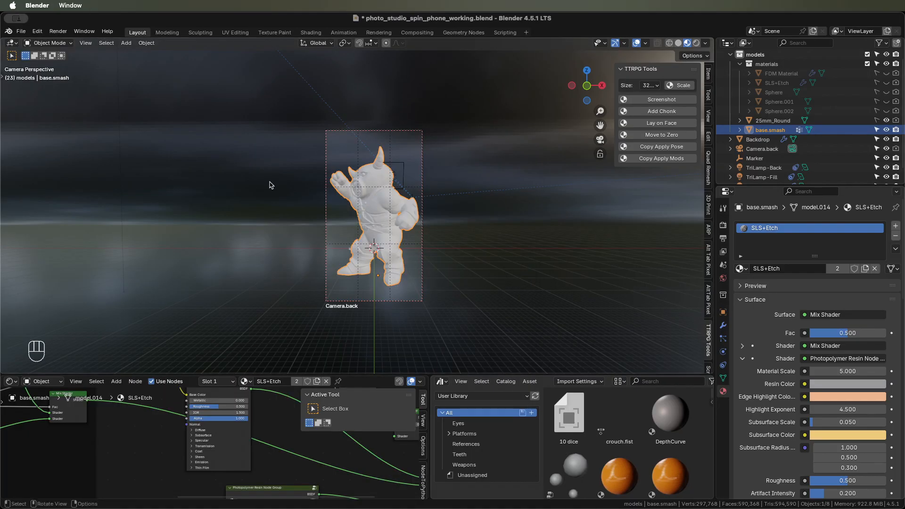